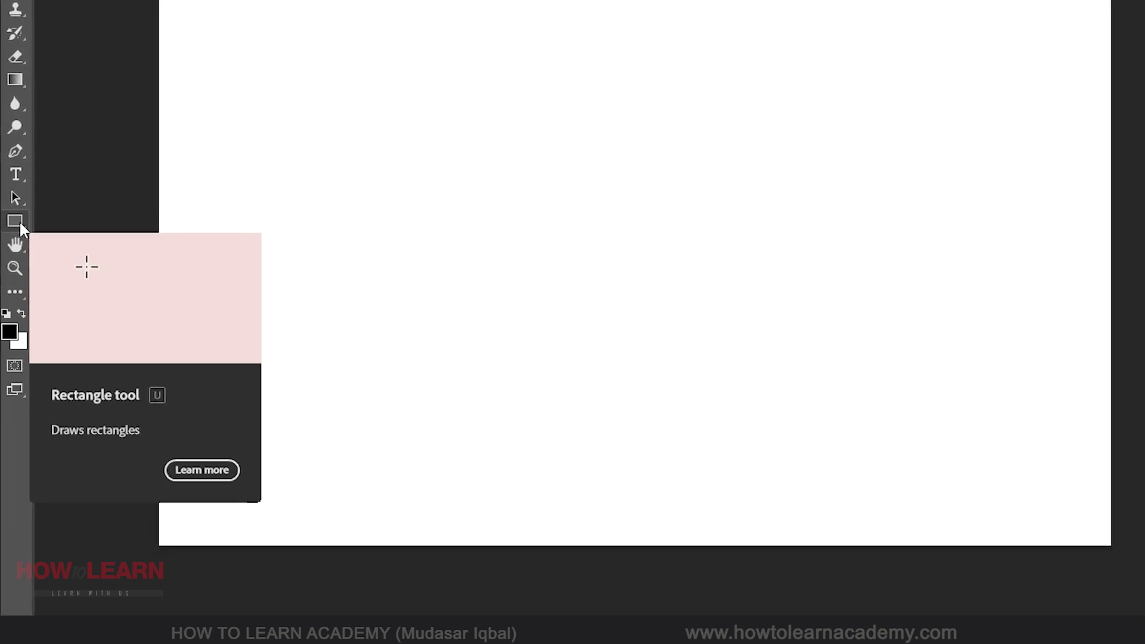
Step: Draw two rectangles side by side near the canvas's top, about 349 by 291 px and 373 by 305 px, and delete the second
right_click(11, 343)
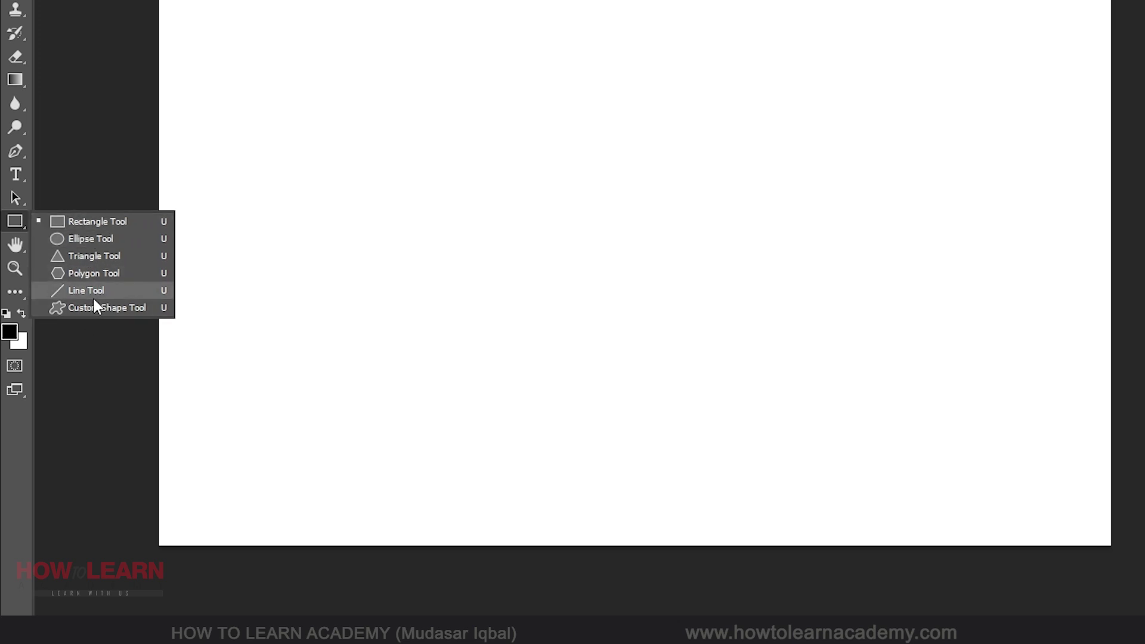
left_click(88, 221)
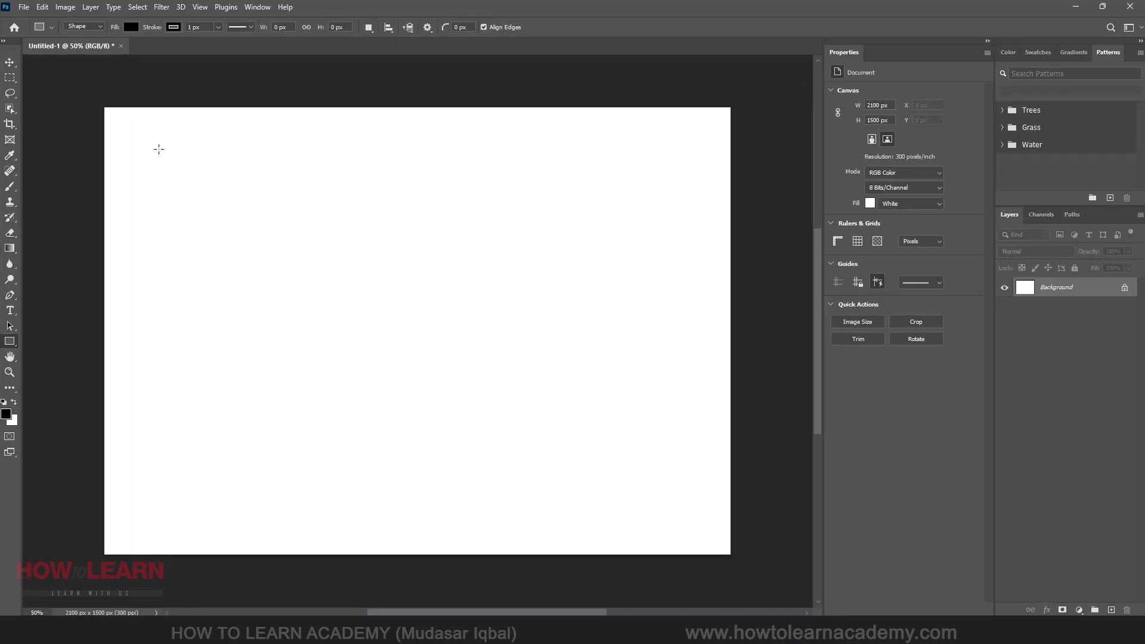
left_click_drag(150, 146, 254, 233)
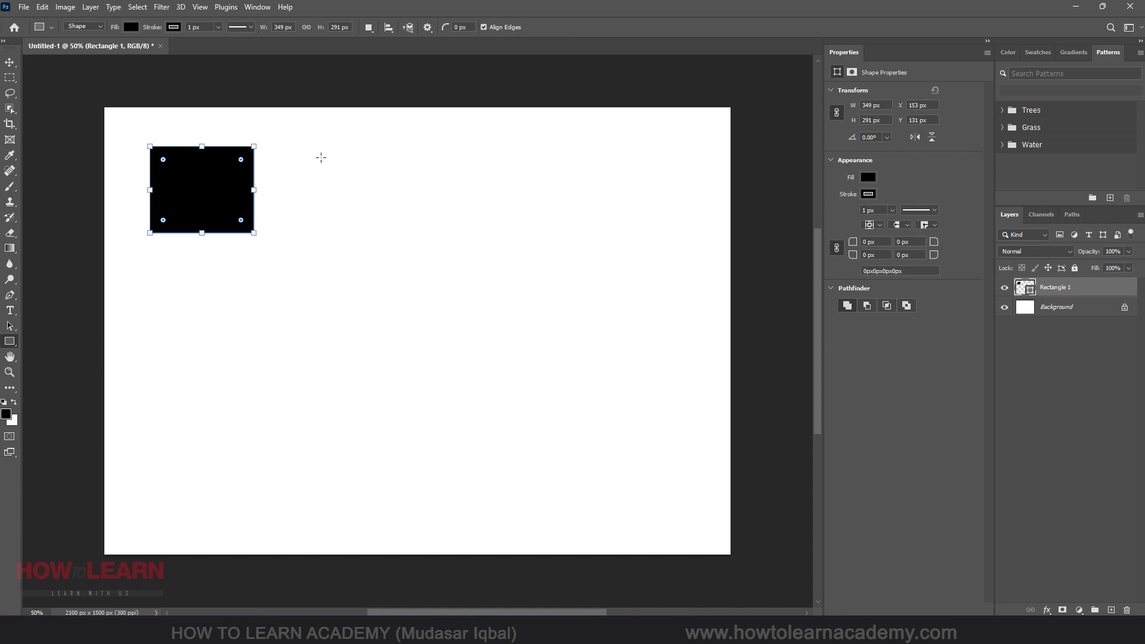
left_click_drag(332, 147, 443, 238)
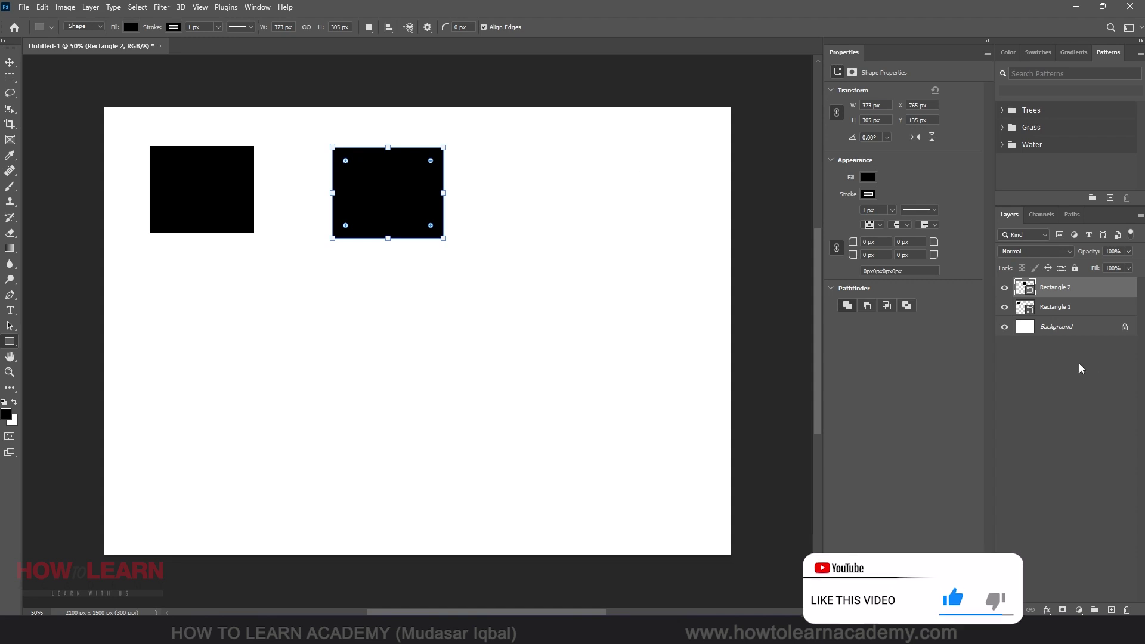
left_click_drag(1073, 295, 1126, 610)
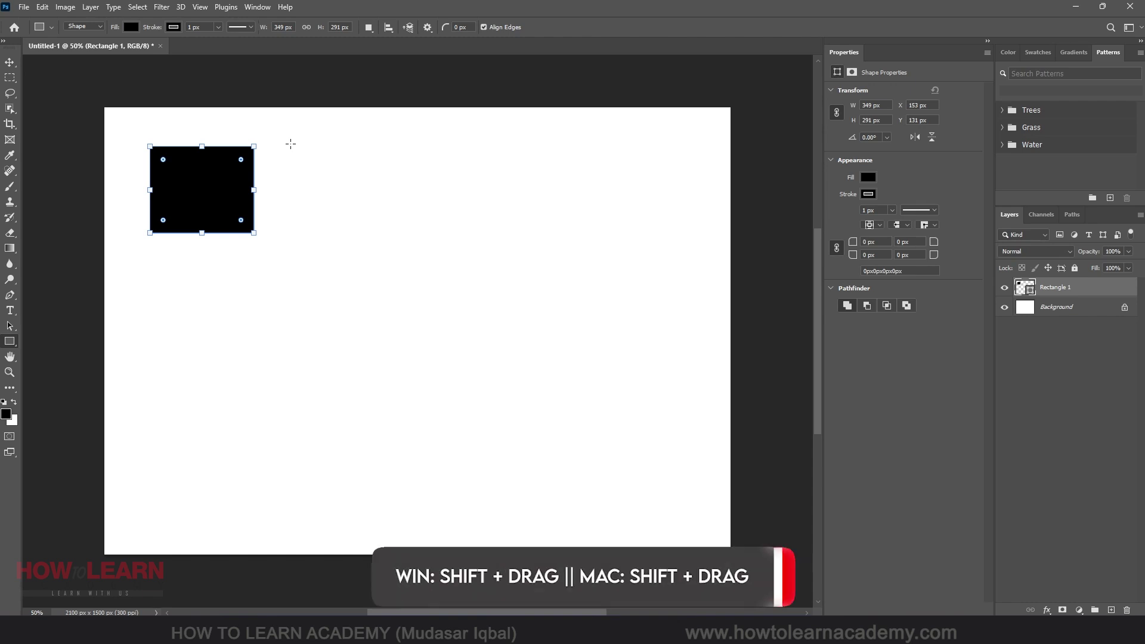
Step: Draw a square about 260 px wide beside the rectangle, and another about 244 px wide outward from its center farther right
left_click_drag(290, 144, 376, 221)
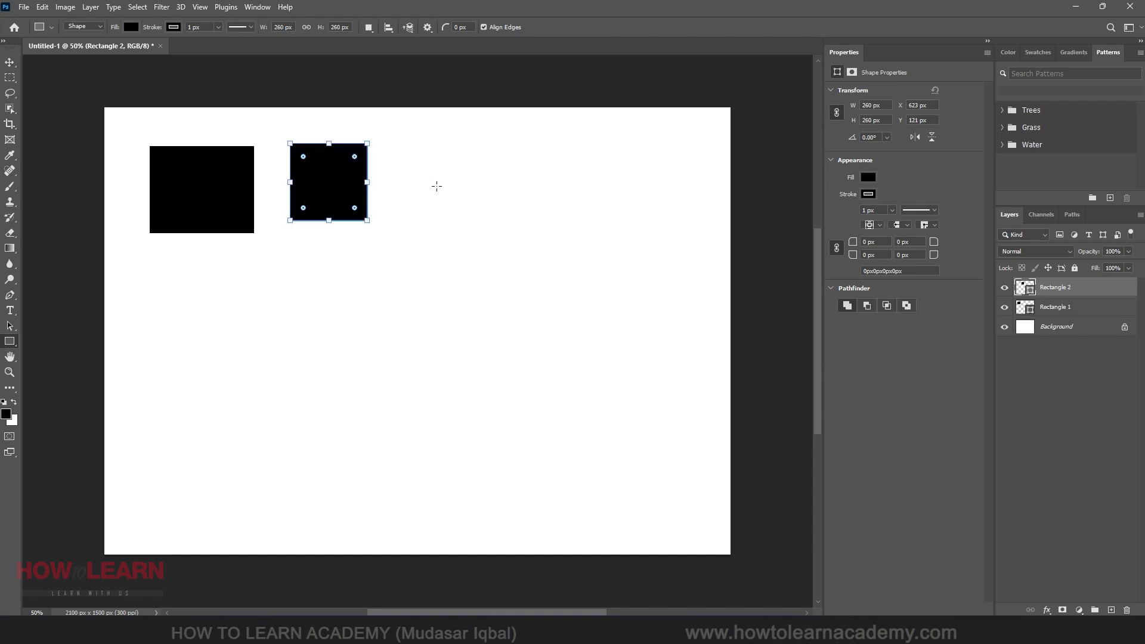
left_click_drag(437, 186, 473, 138)
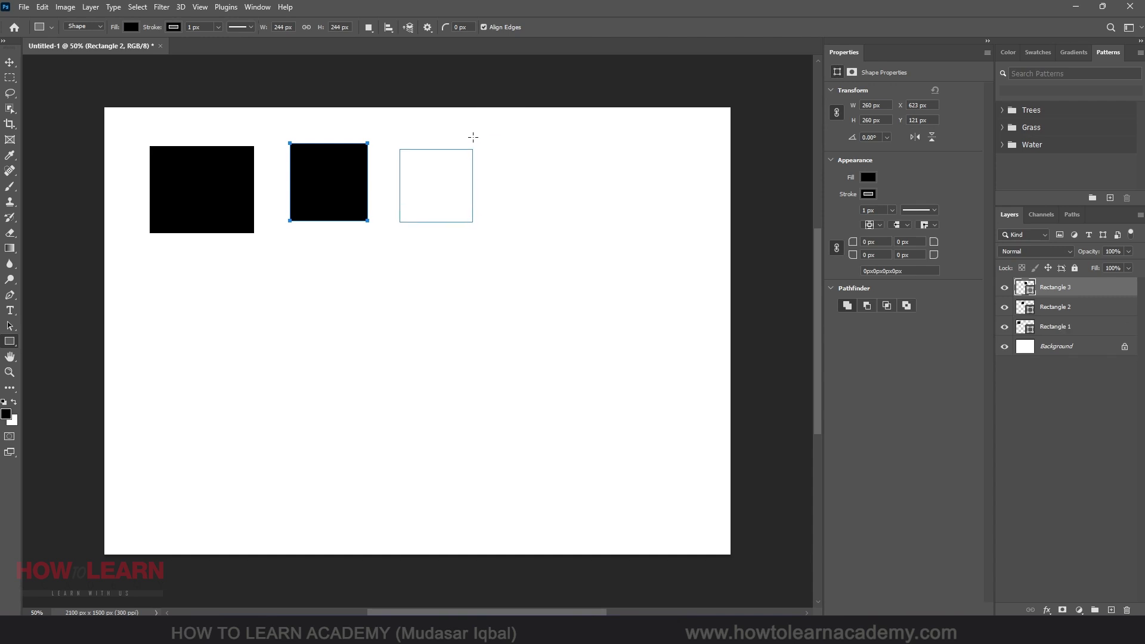
Step: Delete the first rectangle and the 260 px square, and move the remaining square to the canvas's upper-left area
left_click(10, 62)
left_click(324, 189)
left_click(200, 198, "shift")
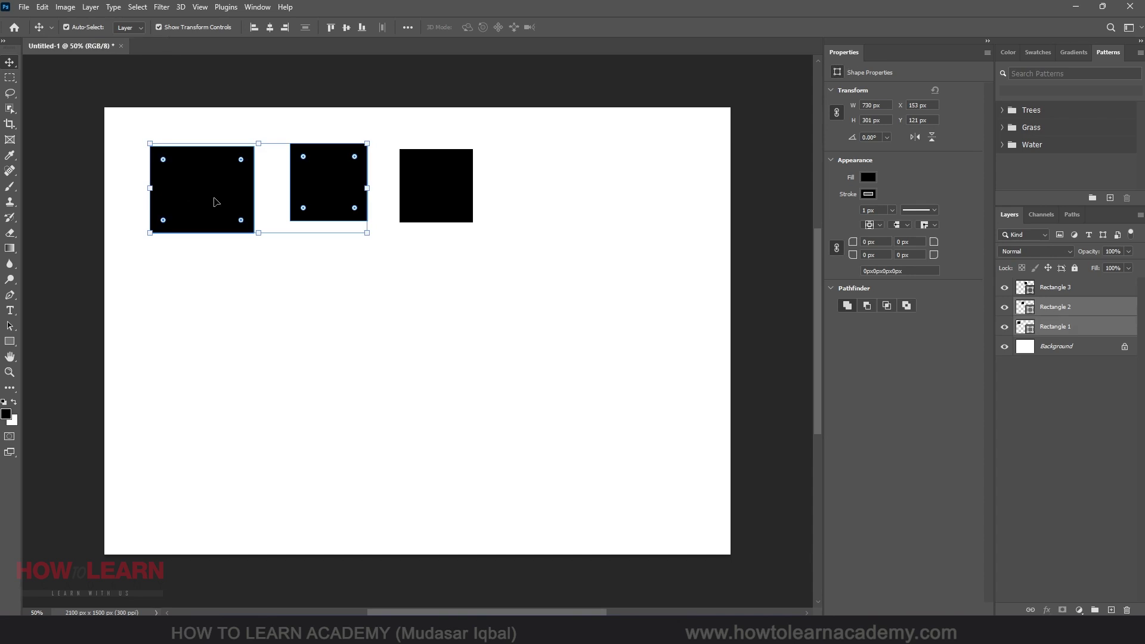
key("Delete")
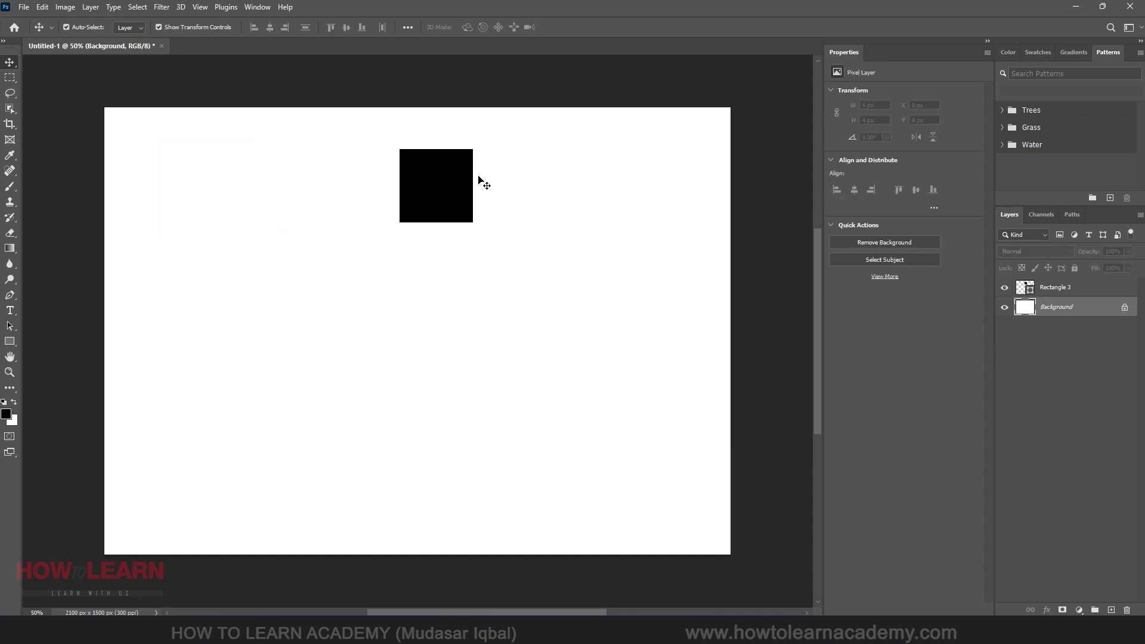
left_click_drag(441, 182, 202, 178)
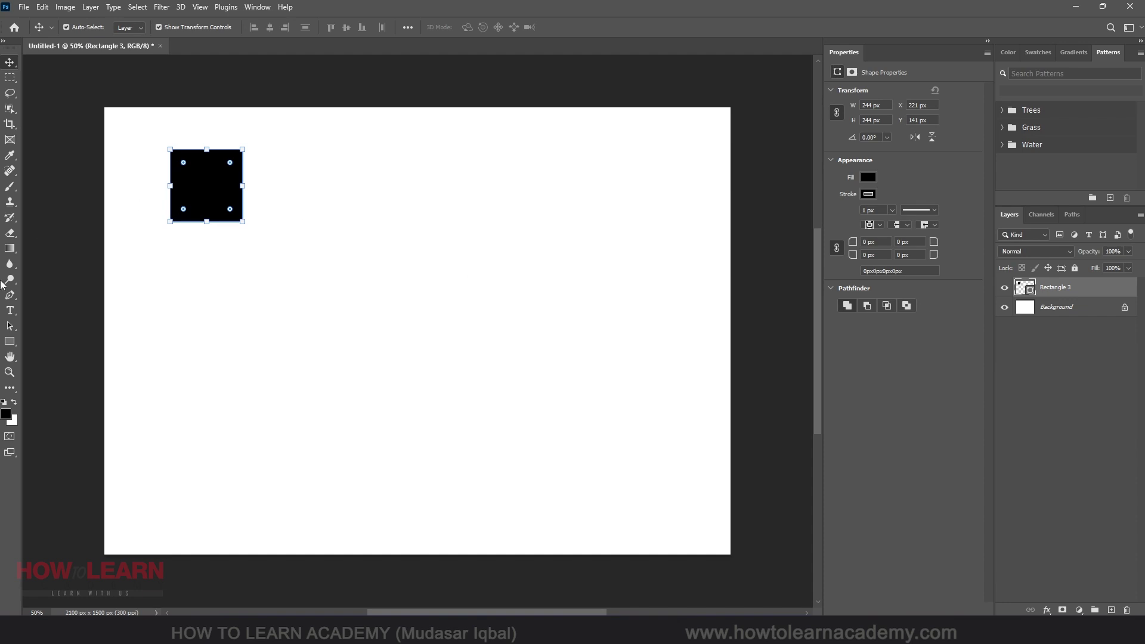
Step: Create a 244 by 244 px rectangle with 0 px corner radii mid-canvas using exact dimensions, and delete it
left_click(10, 343)
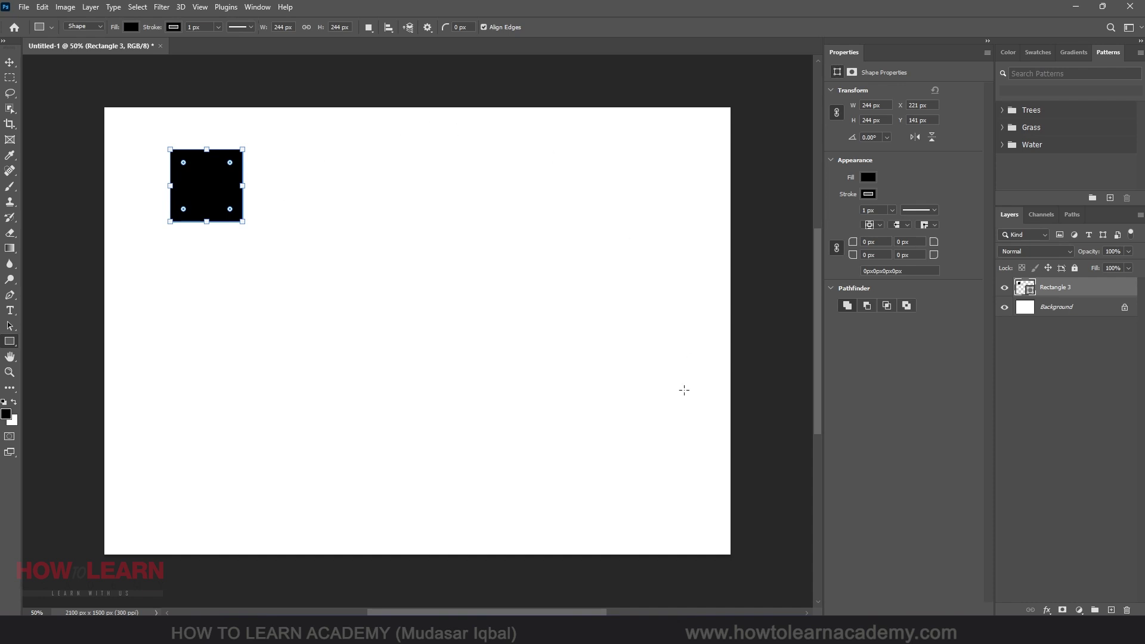
left_click(410, 270)
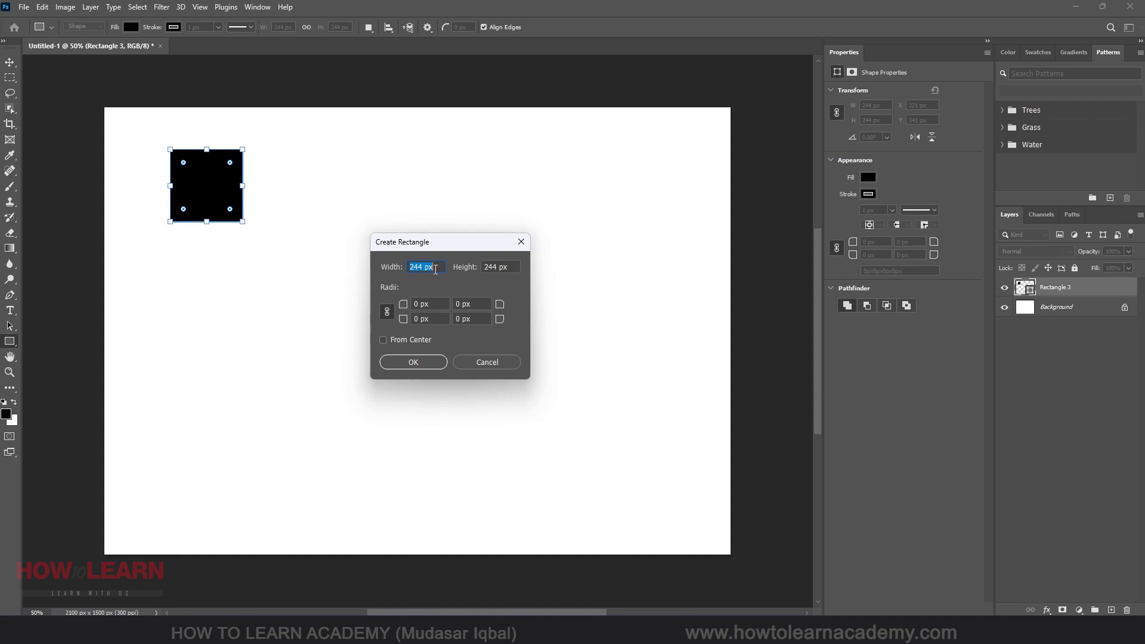
left_click_drag(436, 265, 412, 266)
left_click_drag(518, 267, 457, 267)
left_click(432, 305)
left_click(437, 317)
left_click(424, 363)
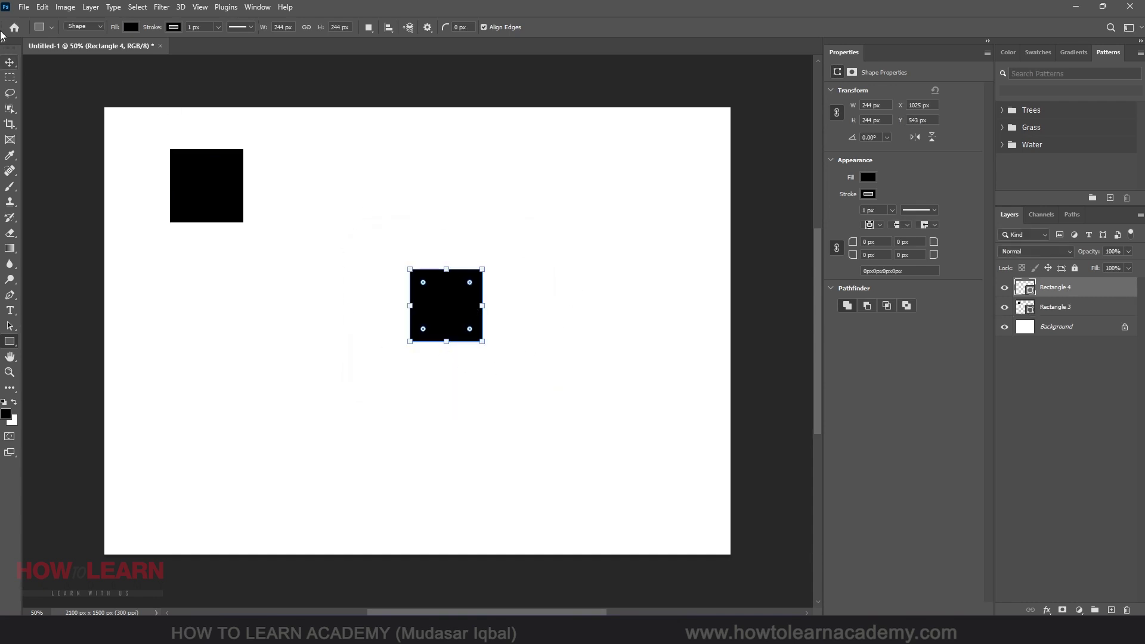
left_click(9, 64)
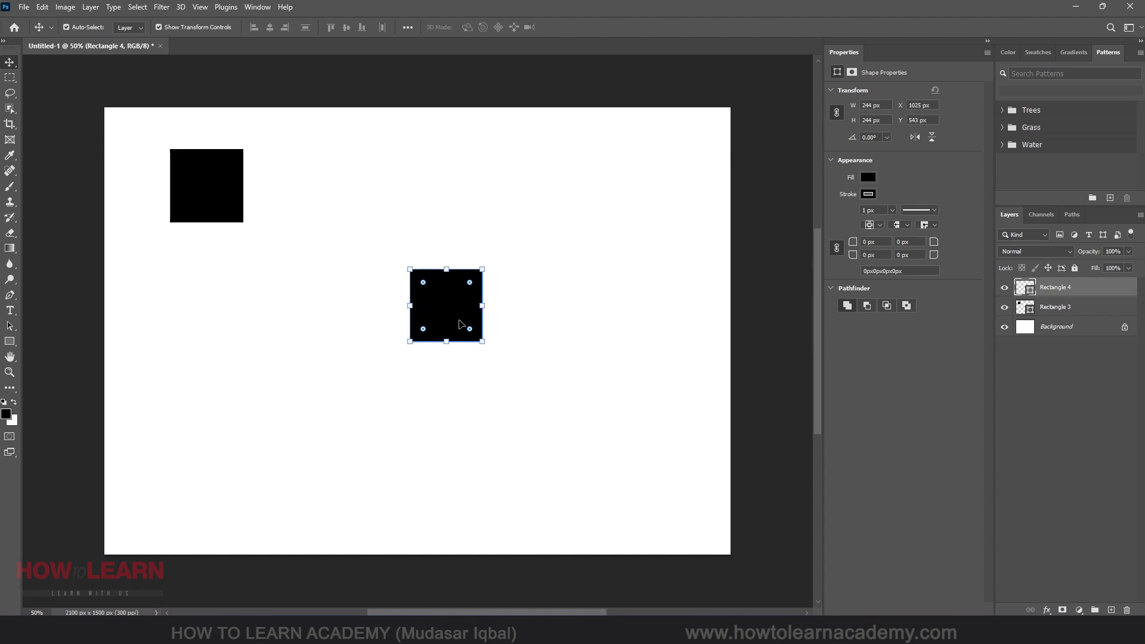
key("Delete")
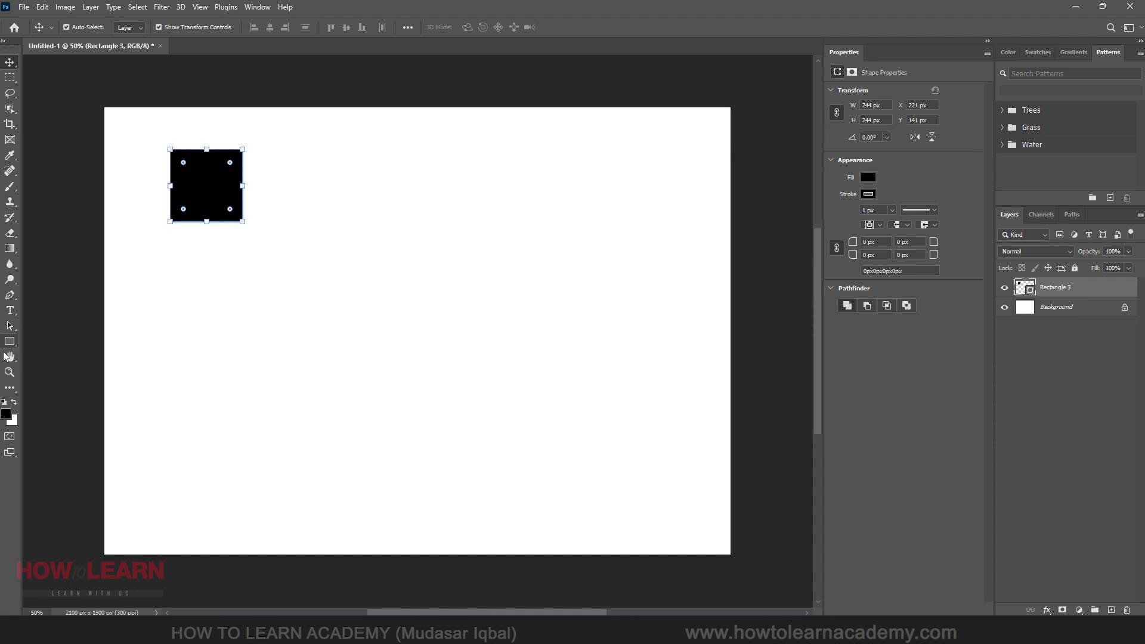
Step: Switch to the Ellipse tool and examine the width, height and From Center options for creating an ellipse by exact size
left_click_drag(9, 341, 54, 353)
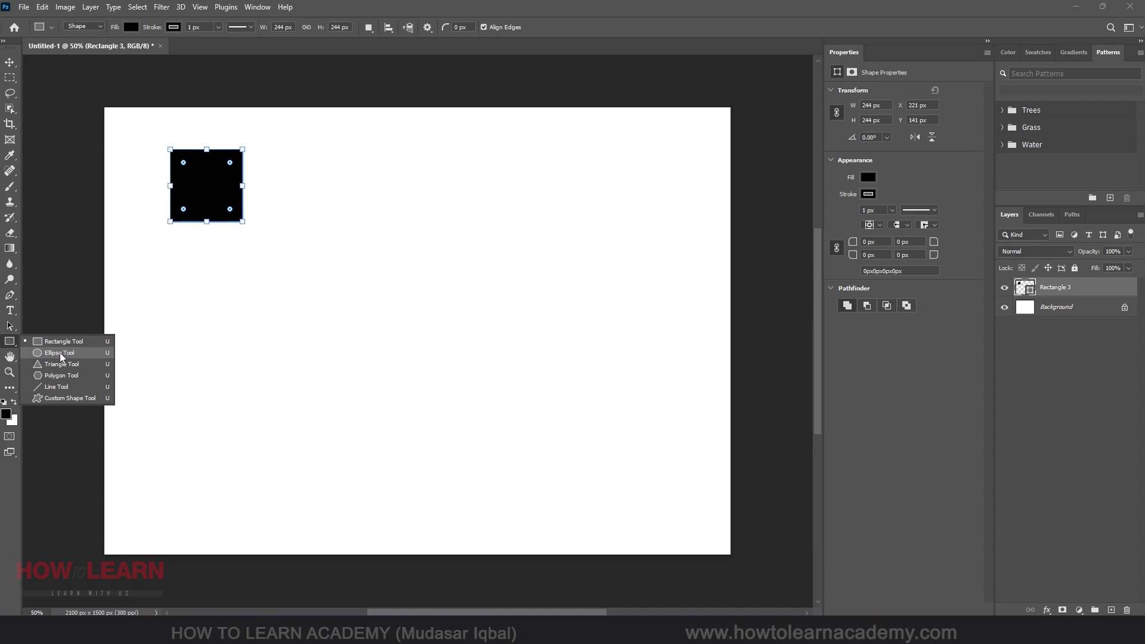
left_click(59, 352)
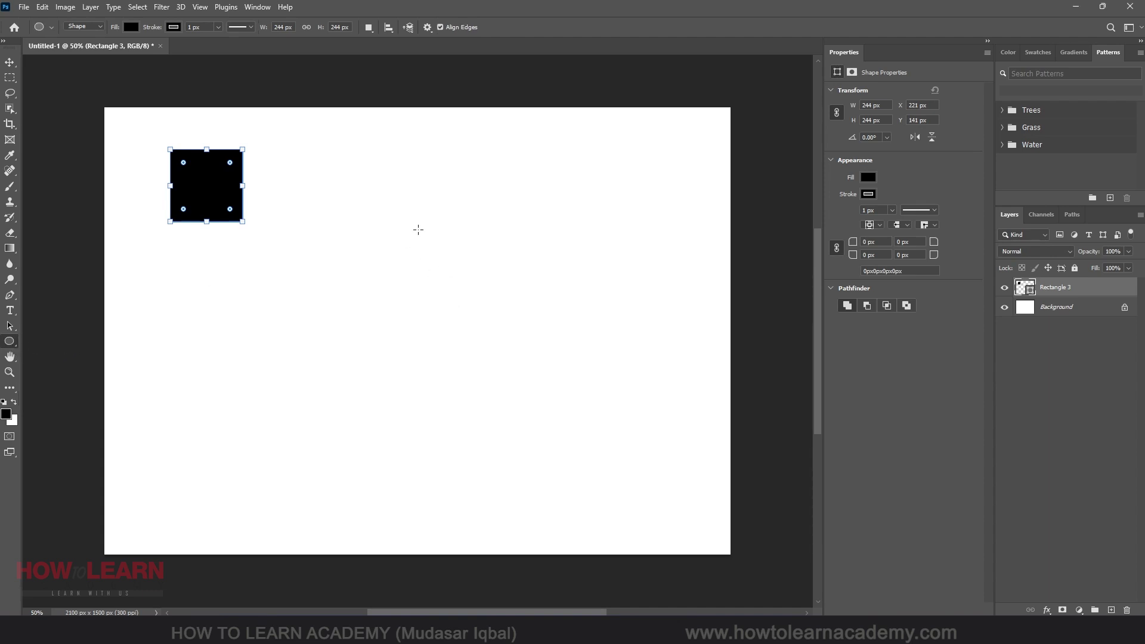
left_click(397, 308)
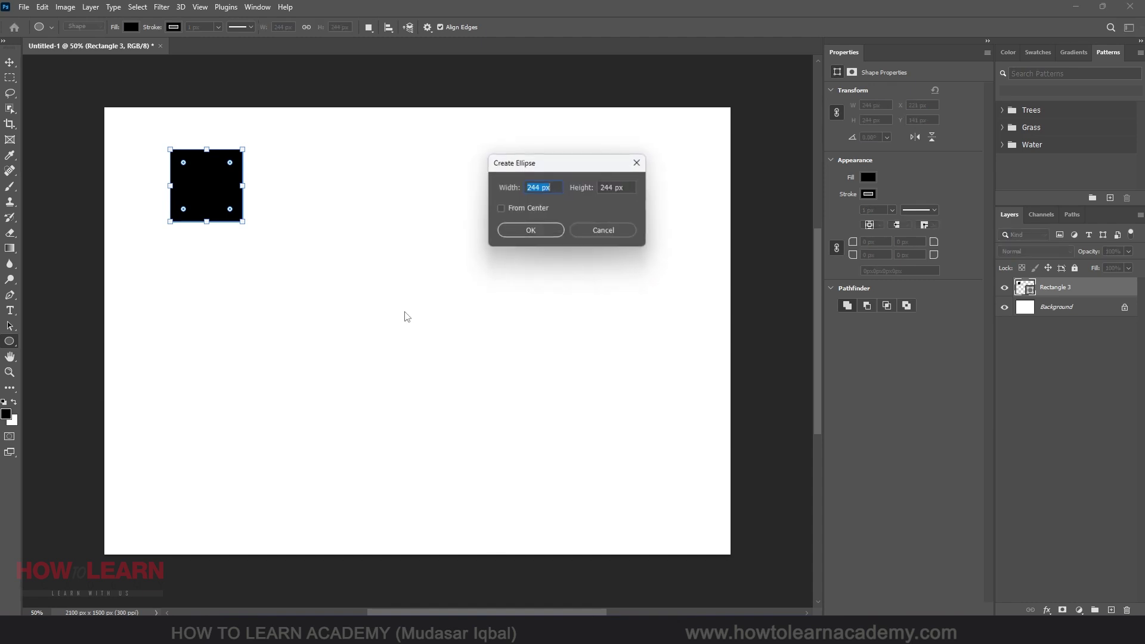
left_click_drag(526, 189, 524, 188)
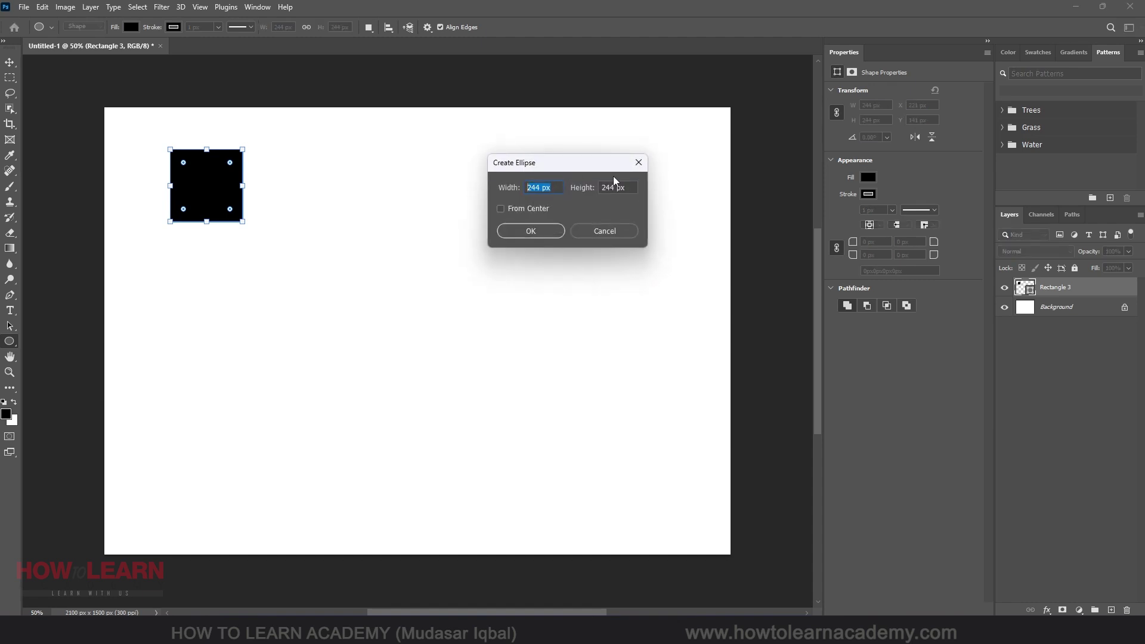
left_click_drag(637, 187, 600, 188)
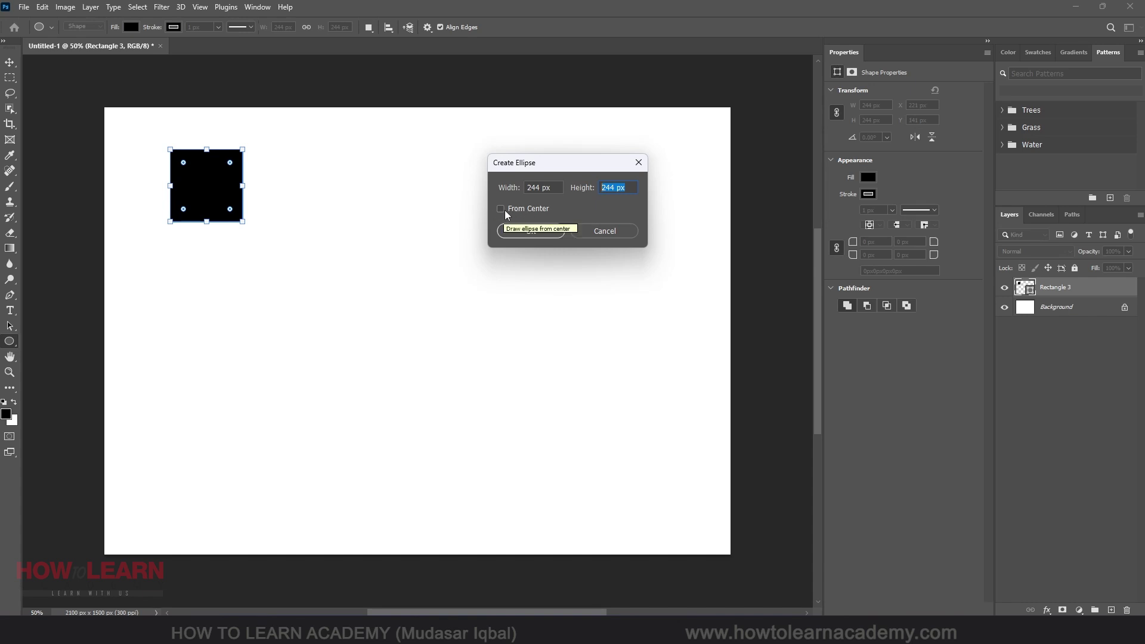
left_click(610, 231)
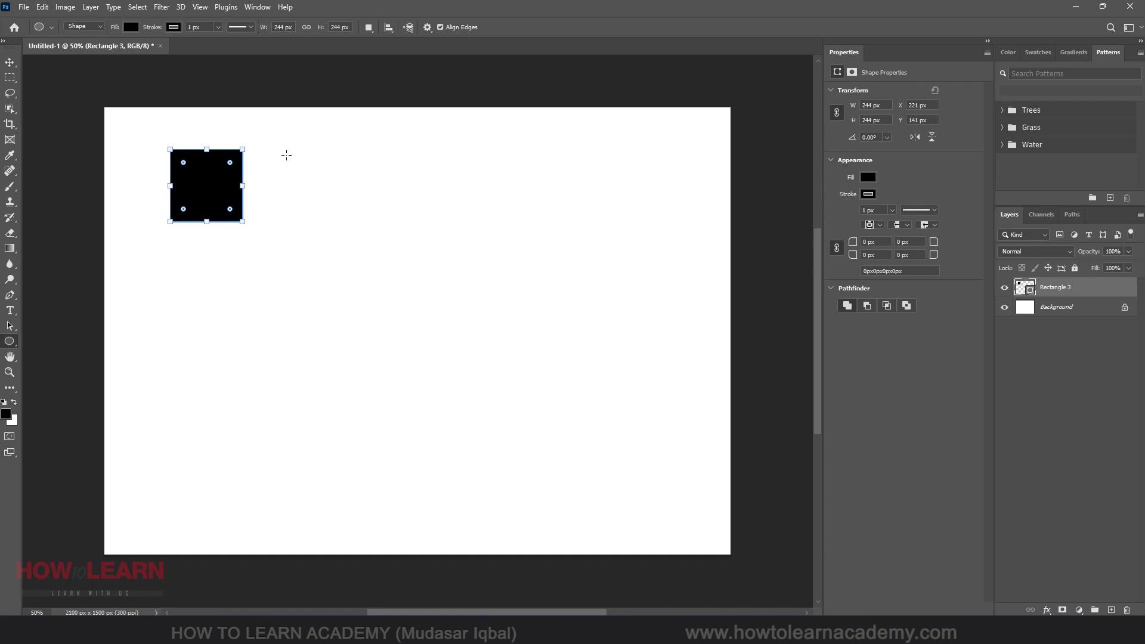
Step: Draw an ellipse about 371 by 201 px to the right of the square and move it closer to the square
left_click_drag(287, 155, 396, 214)
left_click(9, 62)
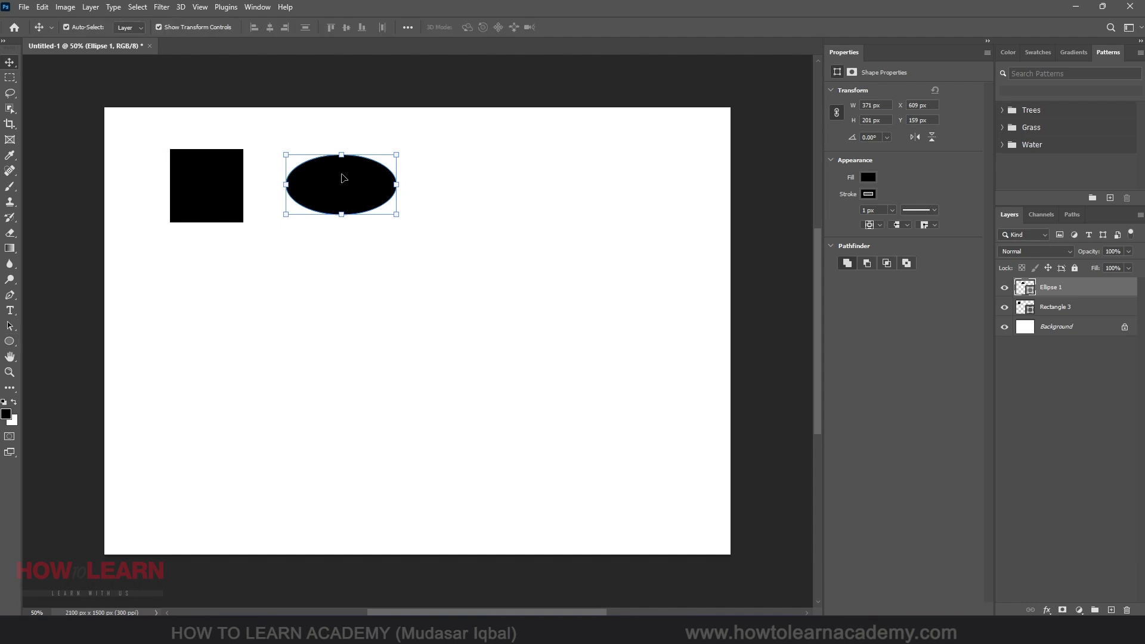
left_click_drag(344, 178, 312, 179)
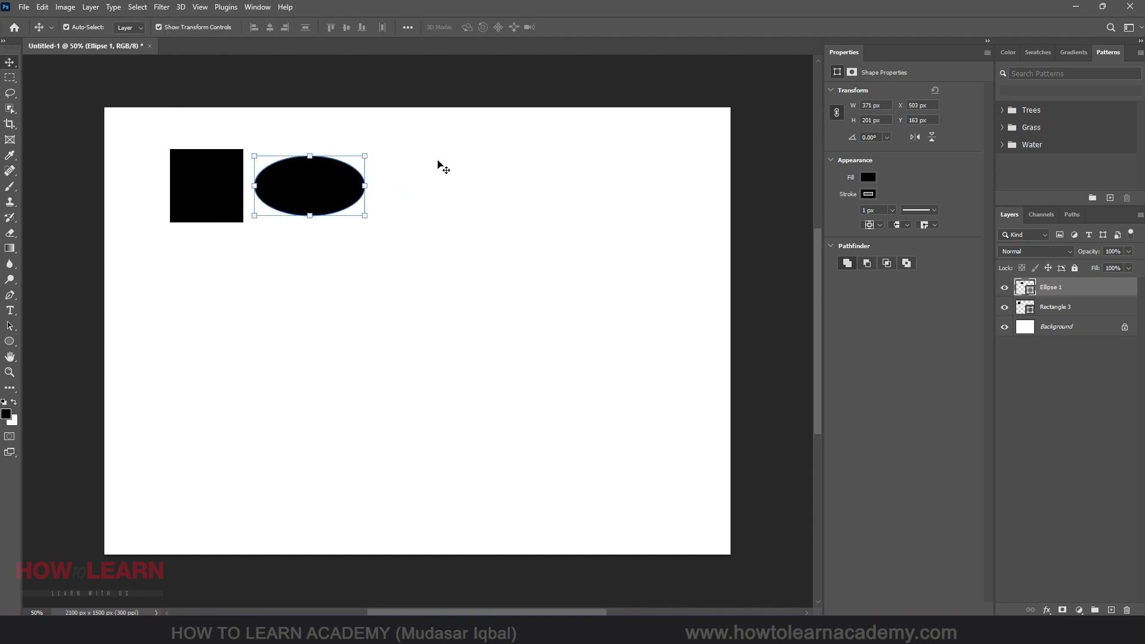
Step: Draw a circle about 208 px across and place it just right of the ellipse, vertically level with it
left_click(10, 341)
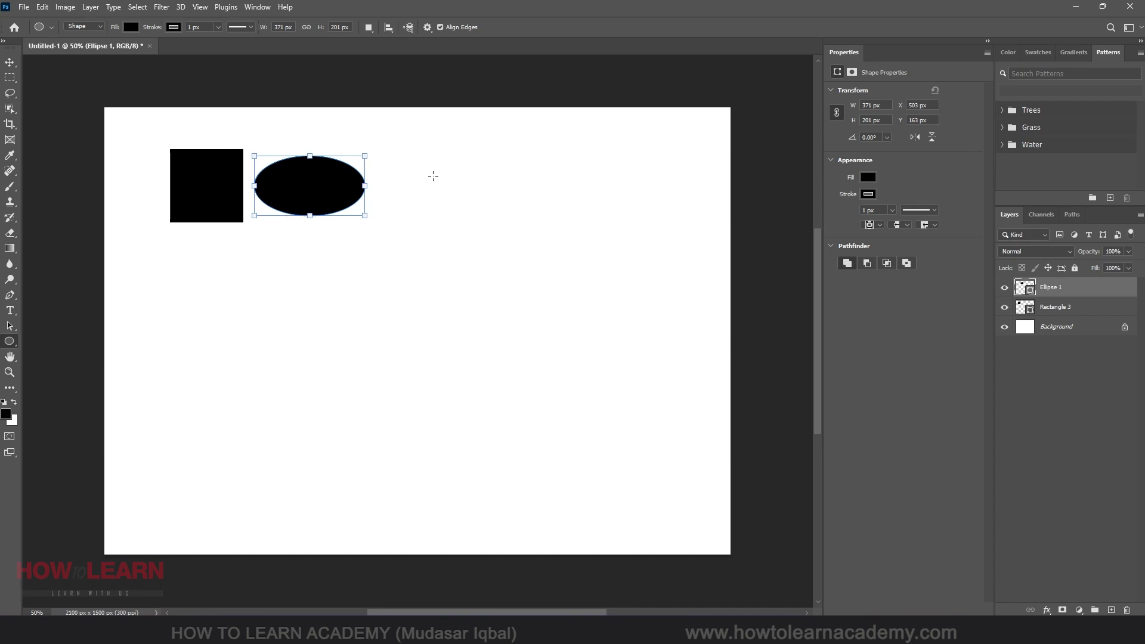
left_click_drag(433, 176, 472, 230)
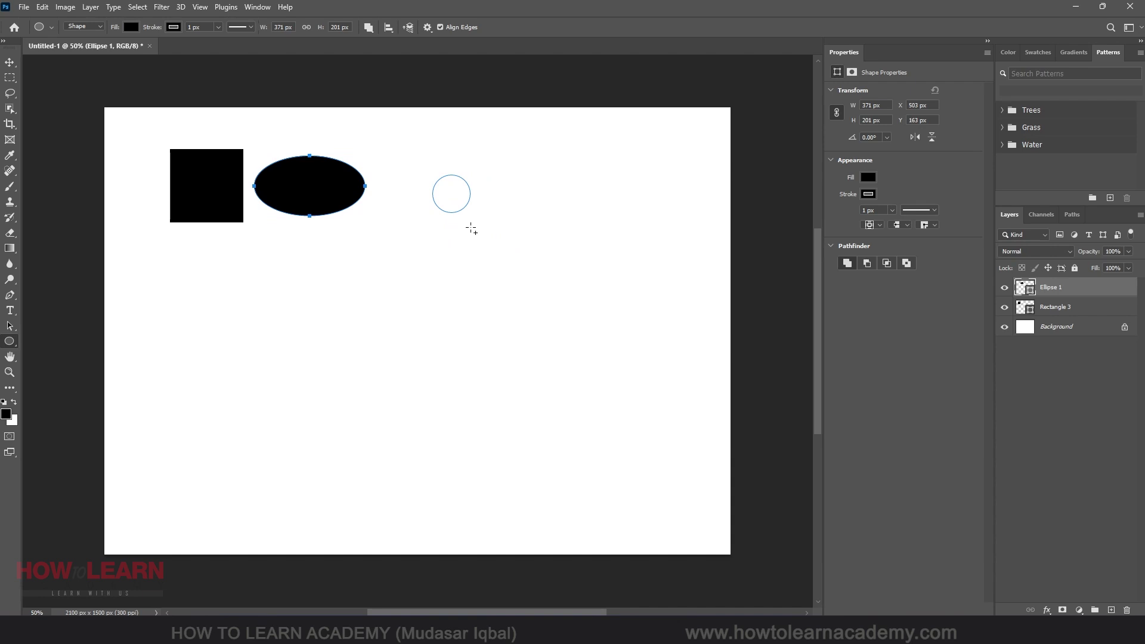
key("ctrl+z")
left_click_drag(427, 182, 465, 212)
key("v")
left_click(340, 187)
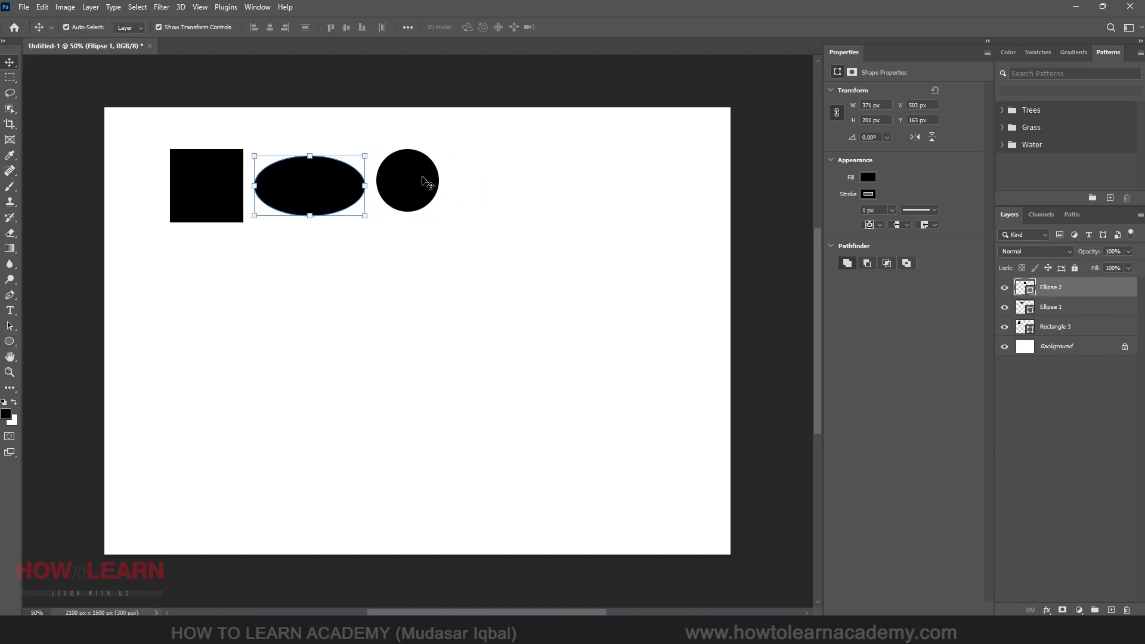
left_click_drag(424, 179, 422, 187)
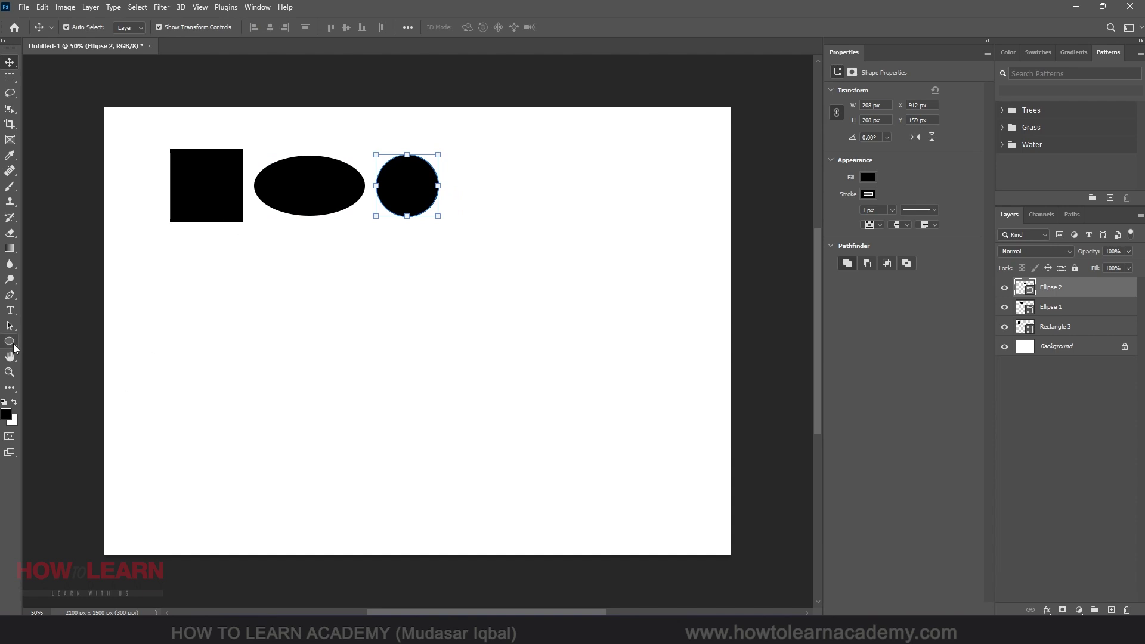
Step: Switch to the Triangle tool and examine the size, Equilateral, Corner Radius and From Center options for creating a triangle
left_click(12, 344)
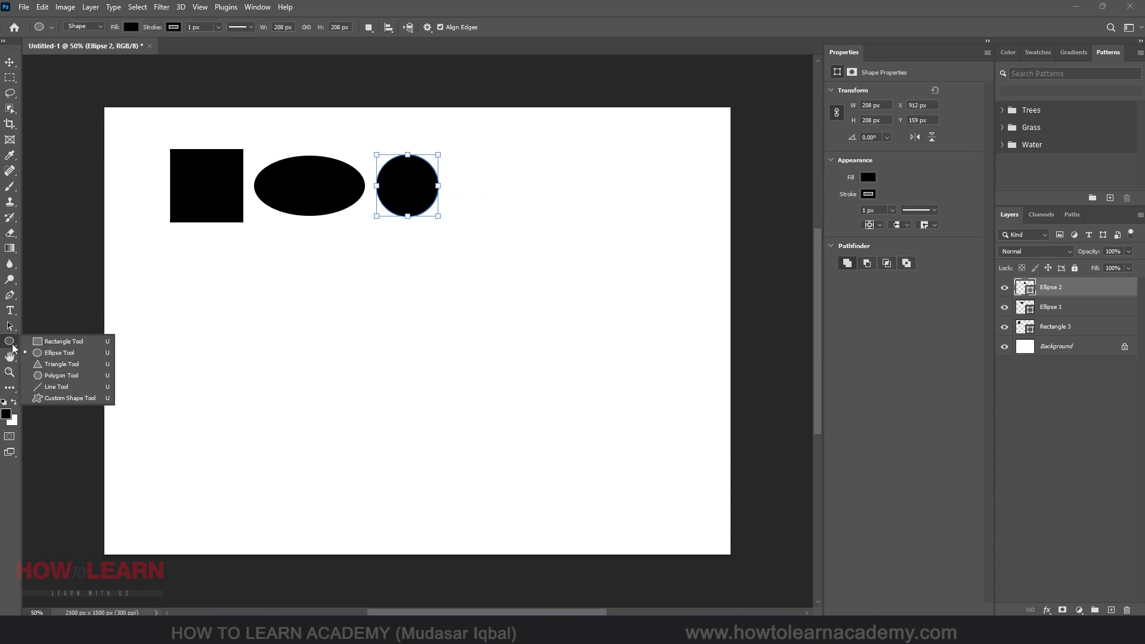
left_click(62, 365)
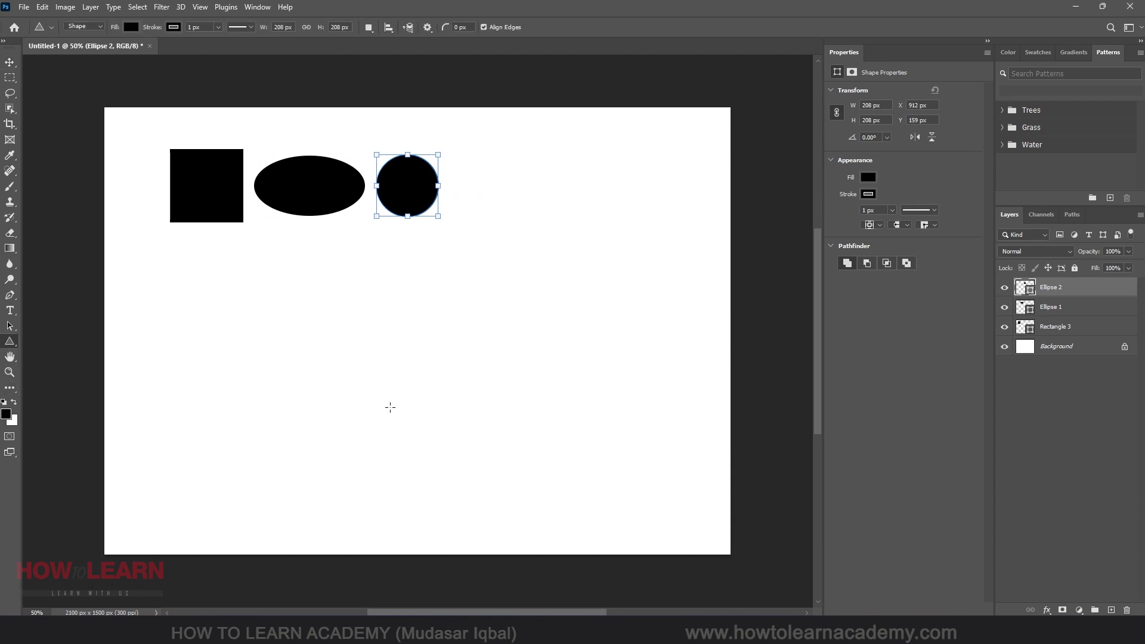
left_click(379, 263)
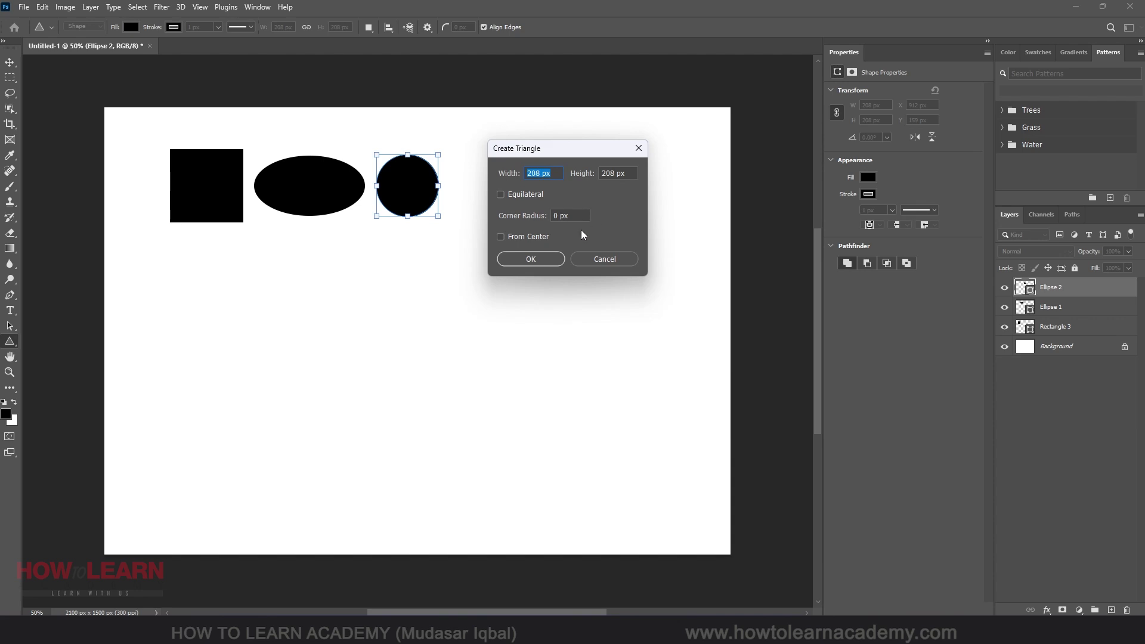
left_click(604, 260)
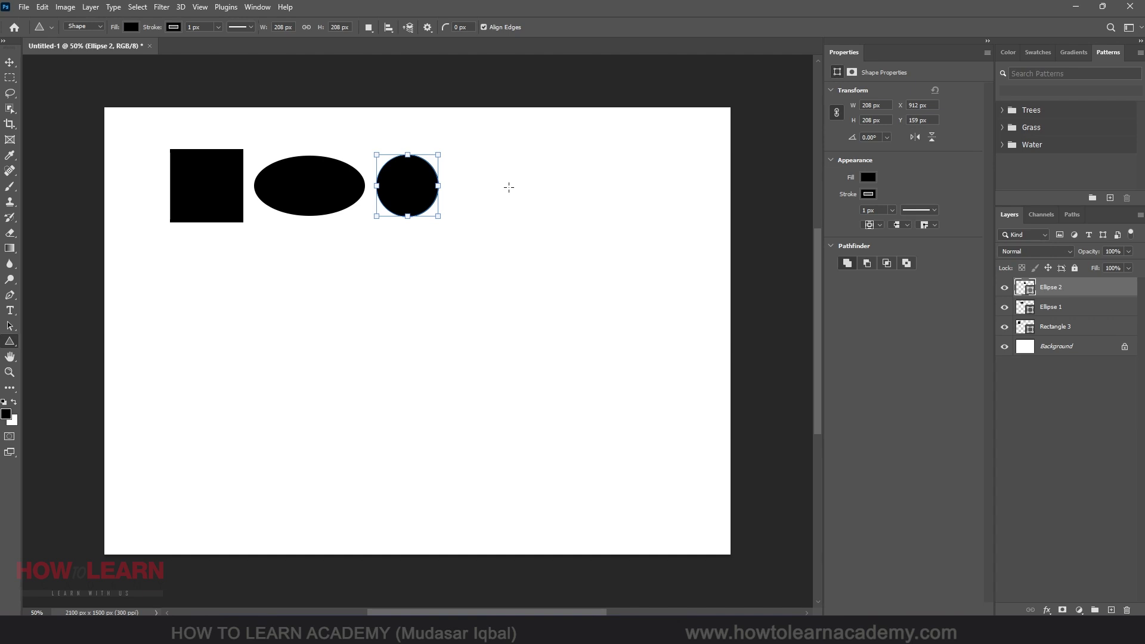
Step: Draw a triangle about 270 by 234 px right of the circle and move it down into line with the other shapes
left_click_drag(508, 189, 564, 228)
key("ctrl+z")
left_click_drag(505, 180, 552, 222)
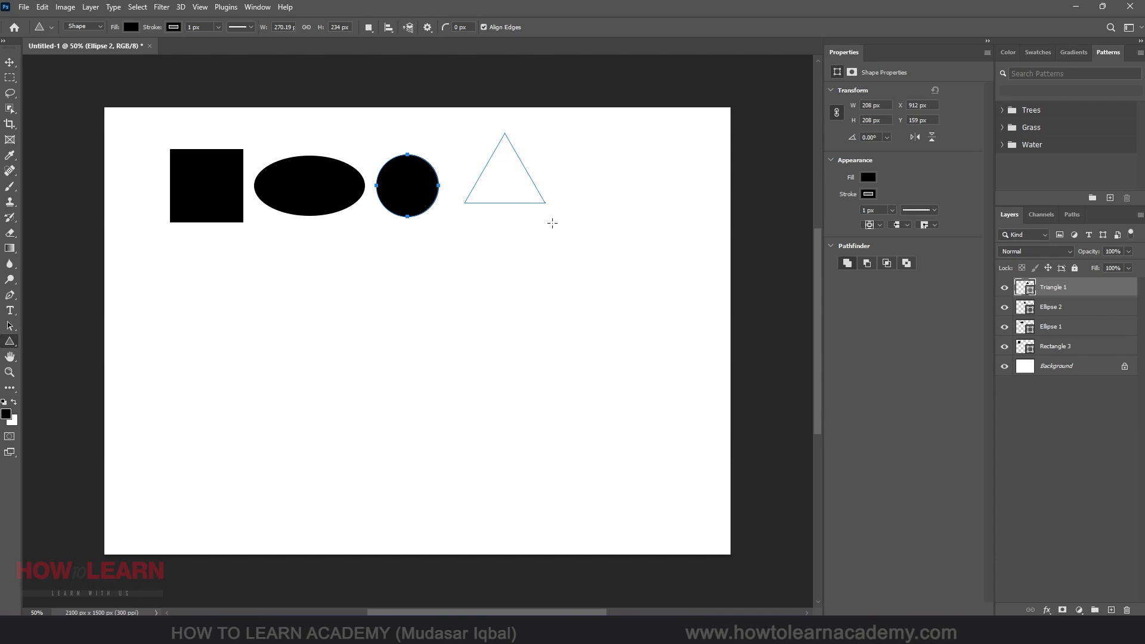
left_click(10, 62)
left_click_drag(517, 182, 517, 196)
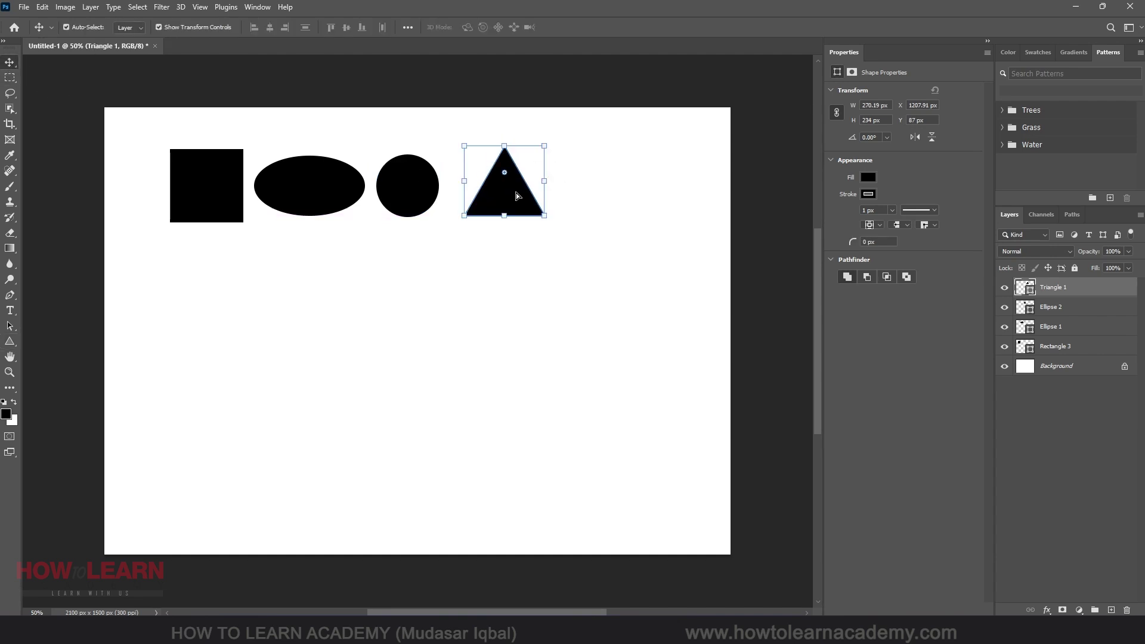
Step: Draw a five-sided polygon about 240 by 228 px directly below the square
left_click(10, 344)
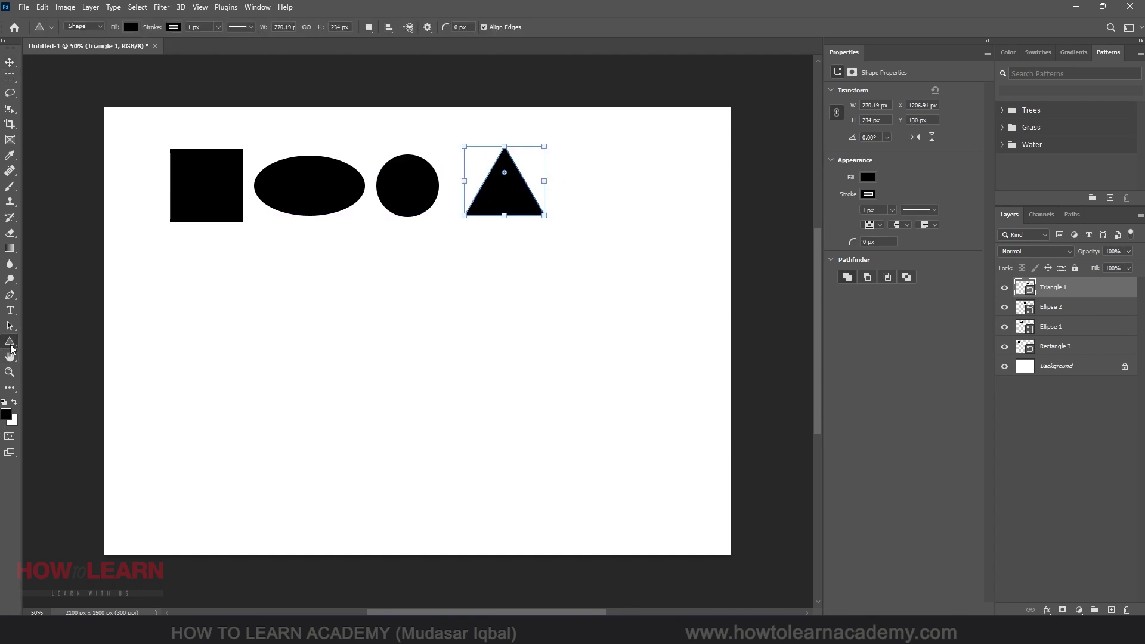
right_click(11, 345)
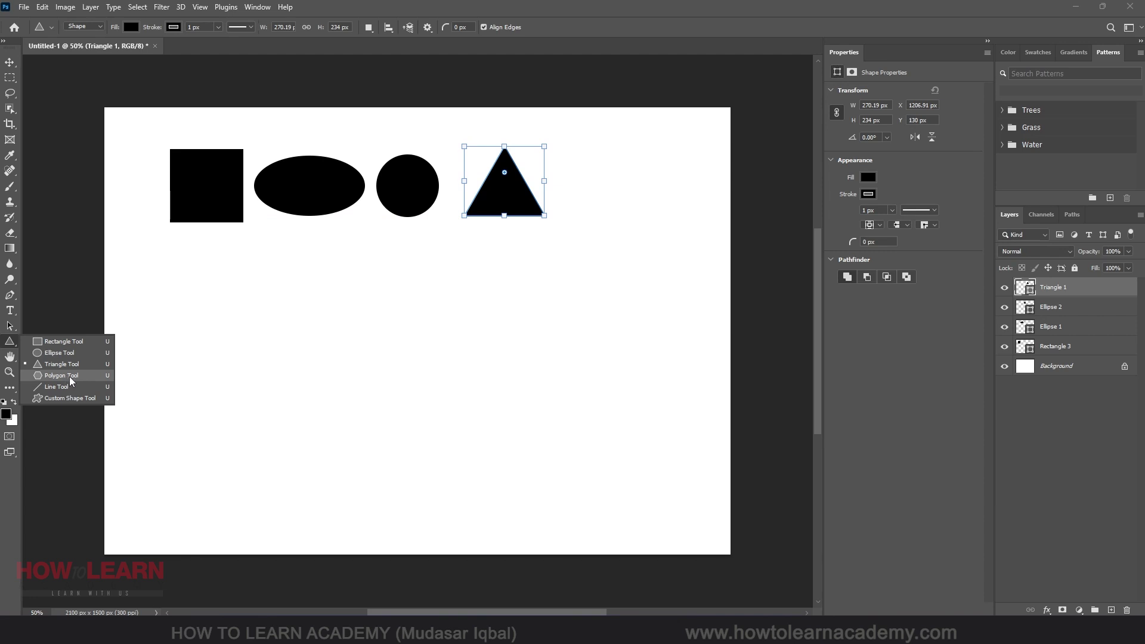
left_click(69, 377)
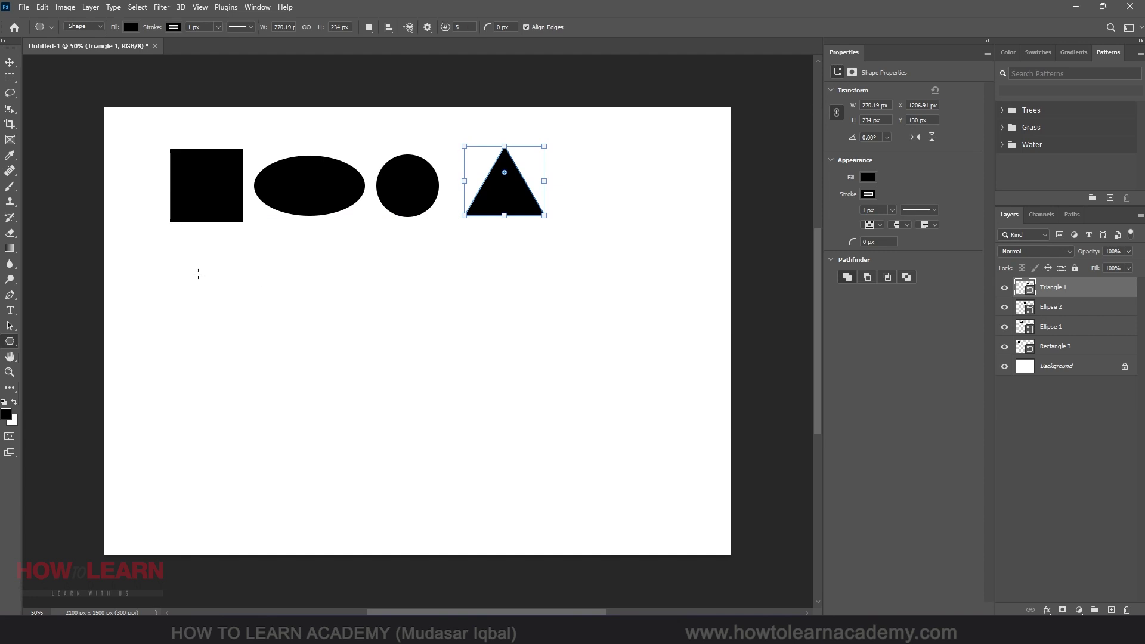
left_click_drag(198, 274, 256, 311)
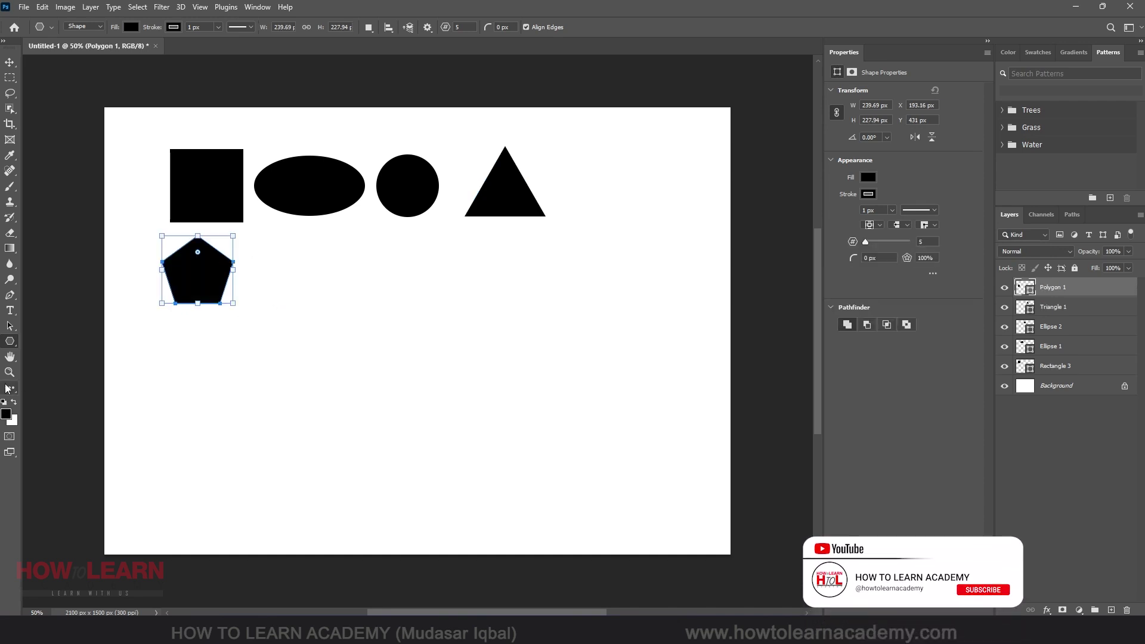
Step: Draw a horizontal line about 730 px long right of the pentagon with the Line tool, and deselect it
right_click(9, 341)
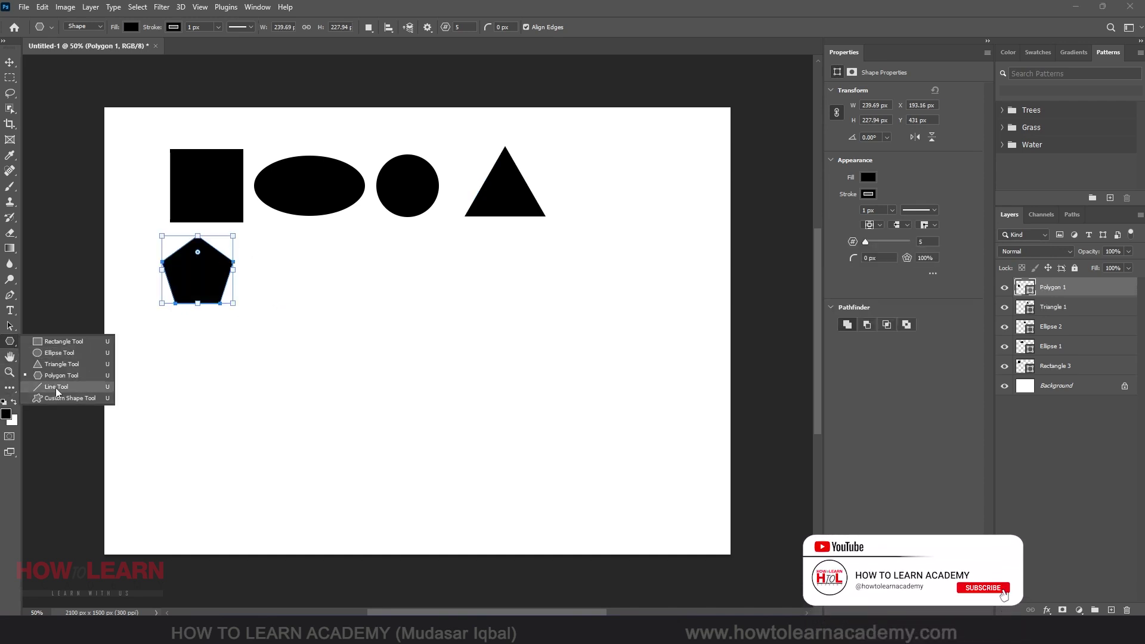
left_click(57, 387)
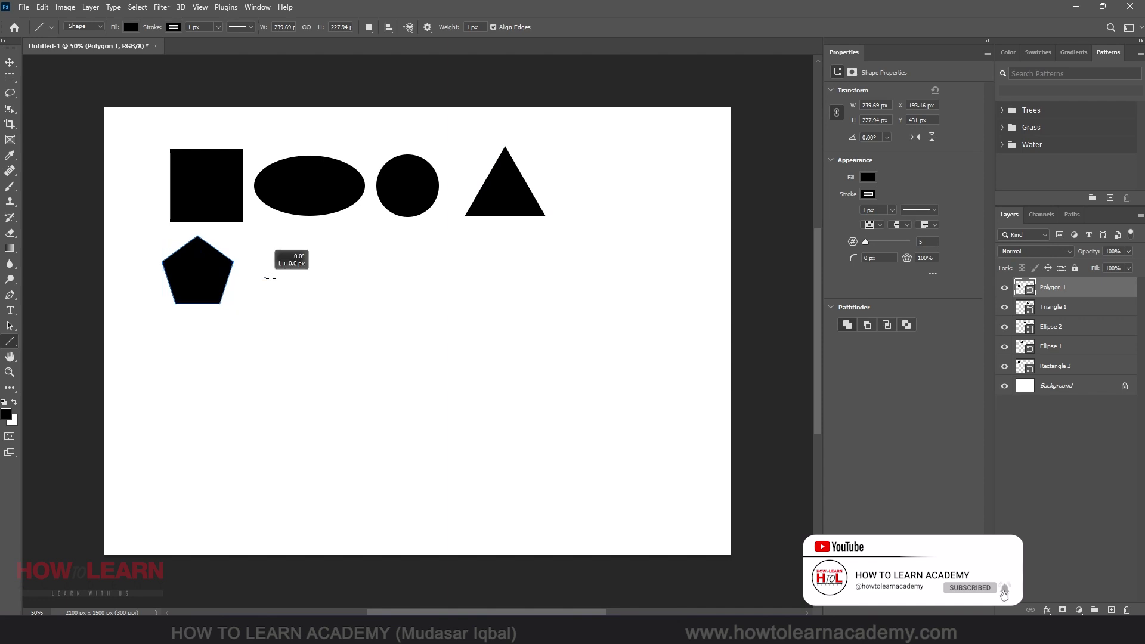
left_click_drag(270, 278, 483, 281)
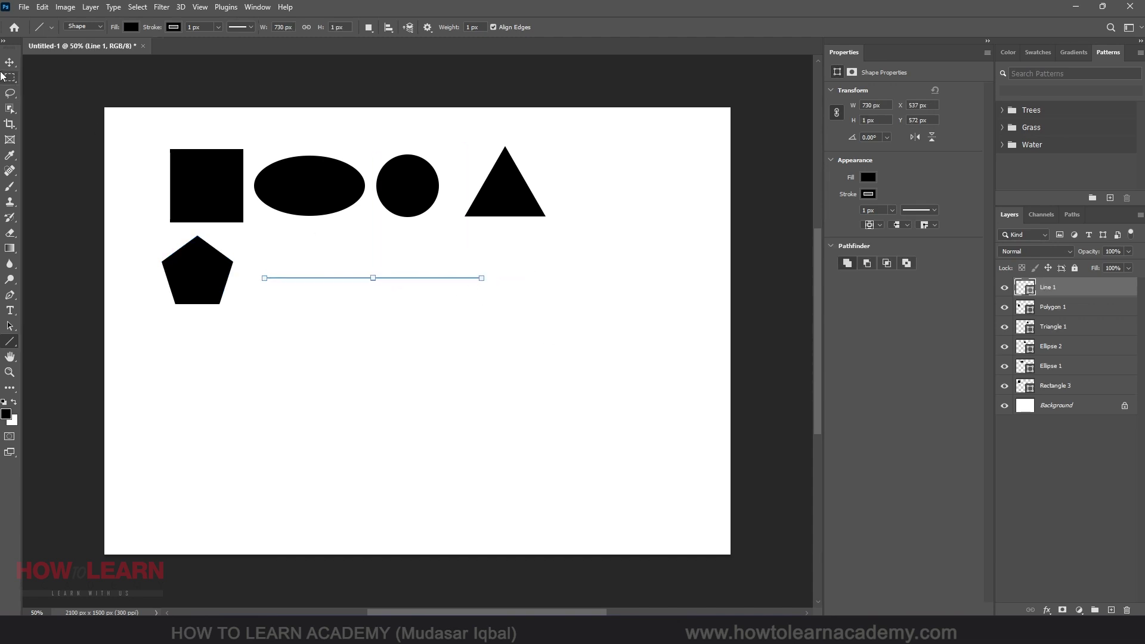
key("v")
left_click(97, 131)
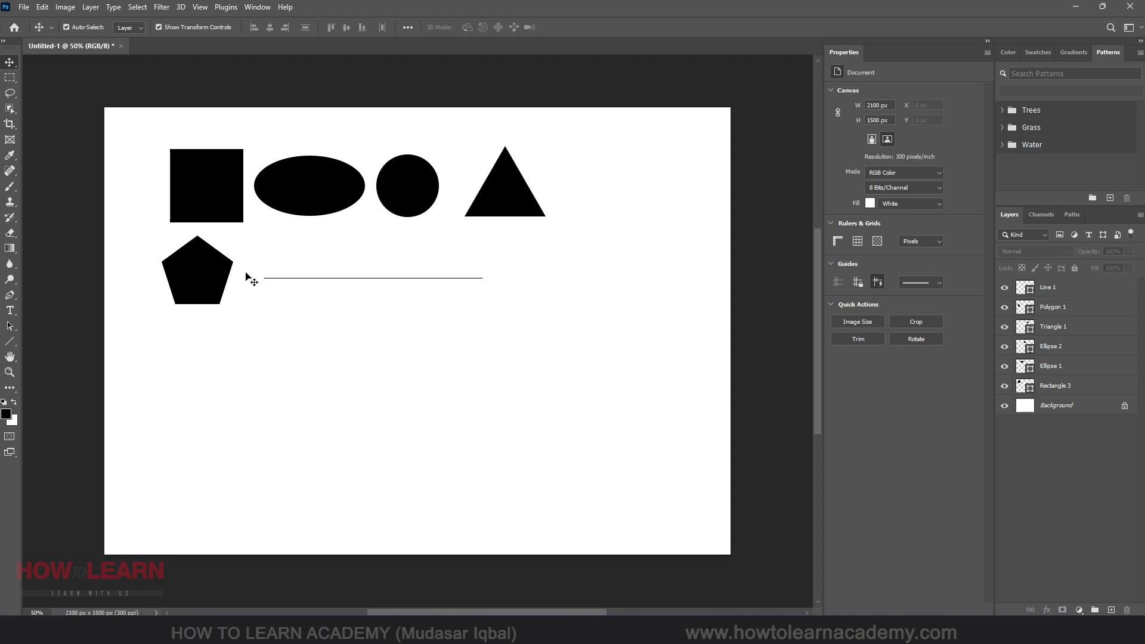
Step: Select the square with the Rectangle tool active and recolor its fill with recently used red, orange and finally brown
left_click(205, 177)
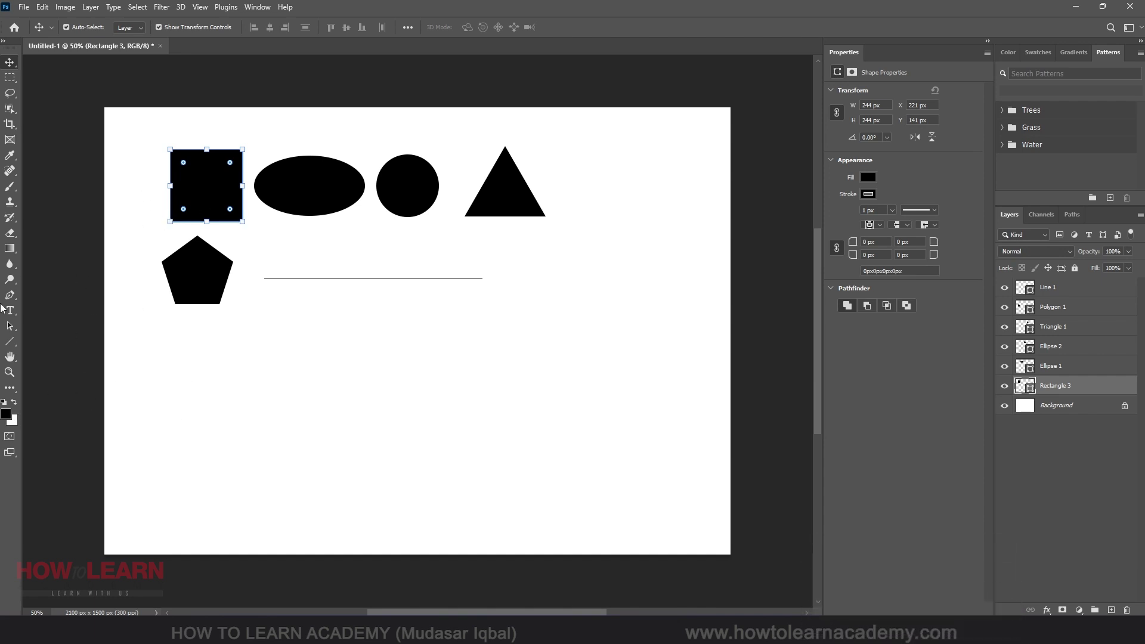
left_click(9, 344)
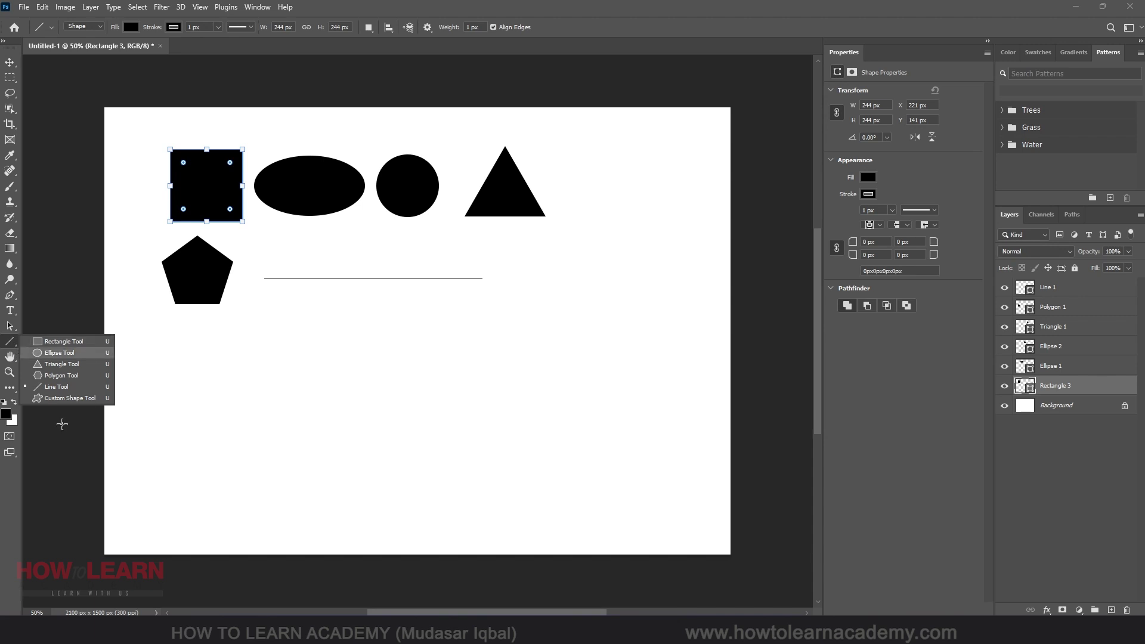
left_click(61, 341)
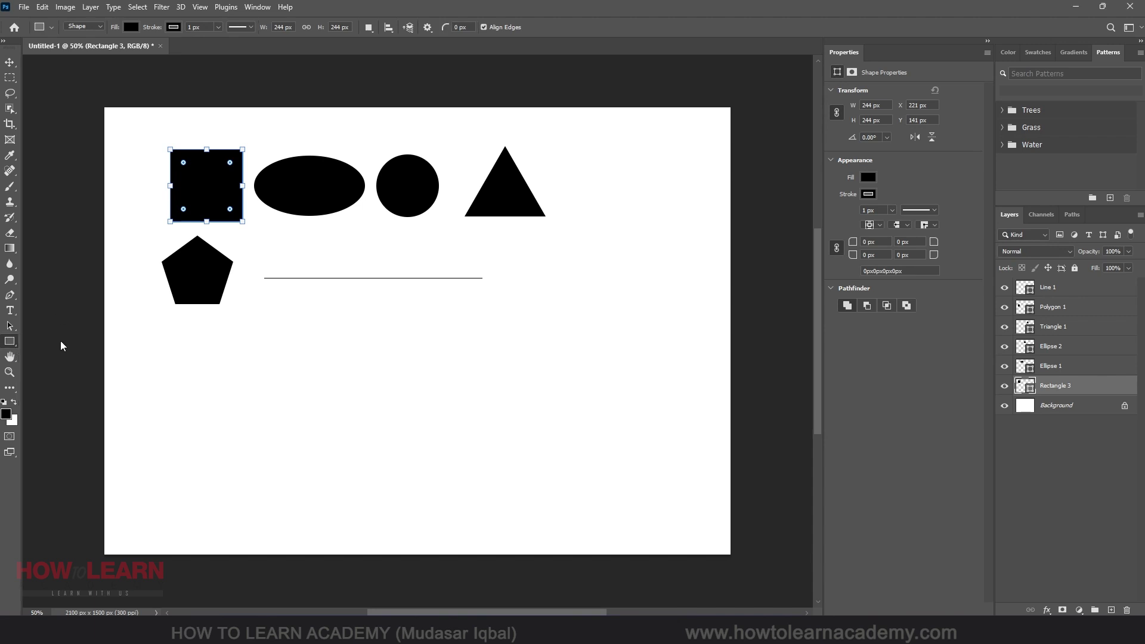
left_click(130, 27)
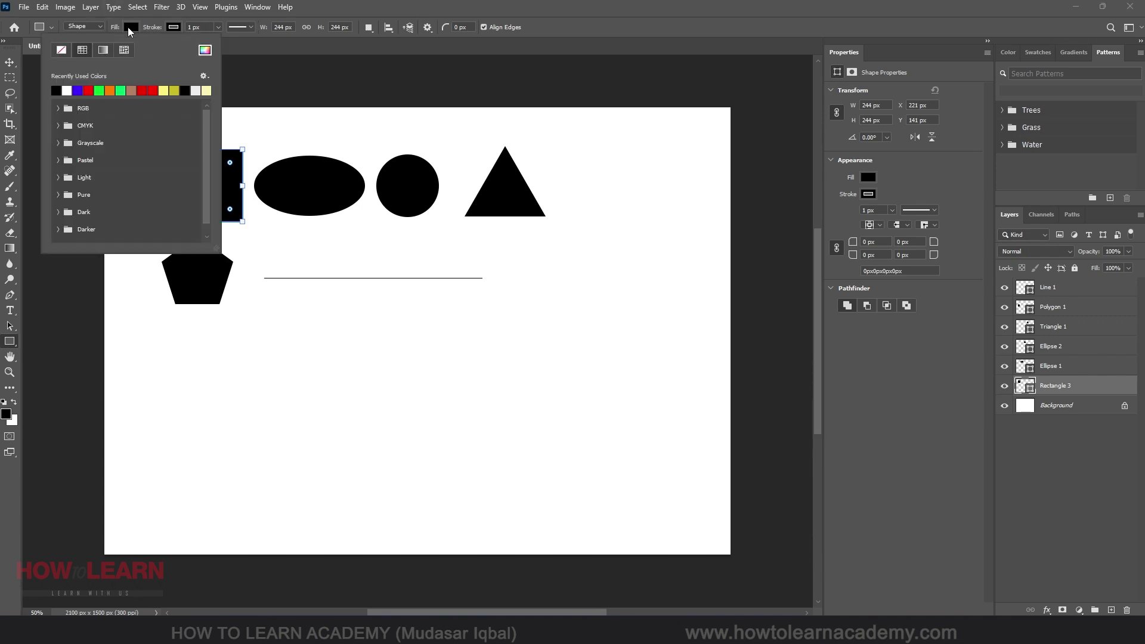
left_click(88, 90)
left_click(111, 90)
left_click(131, 90)
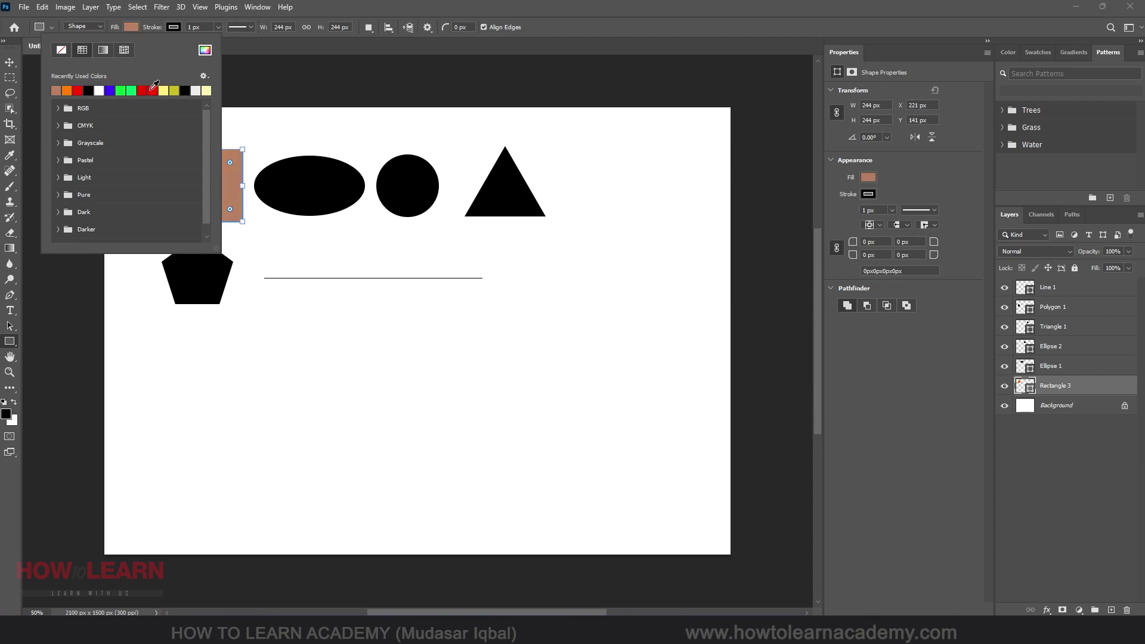
Step: Expand the RGB, CMYK and Grayscale swatch groups and set the square's fill to the custom blue 04a3ff
left_click(59, 109)
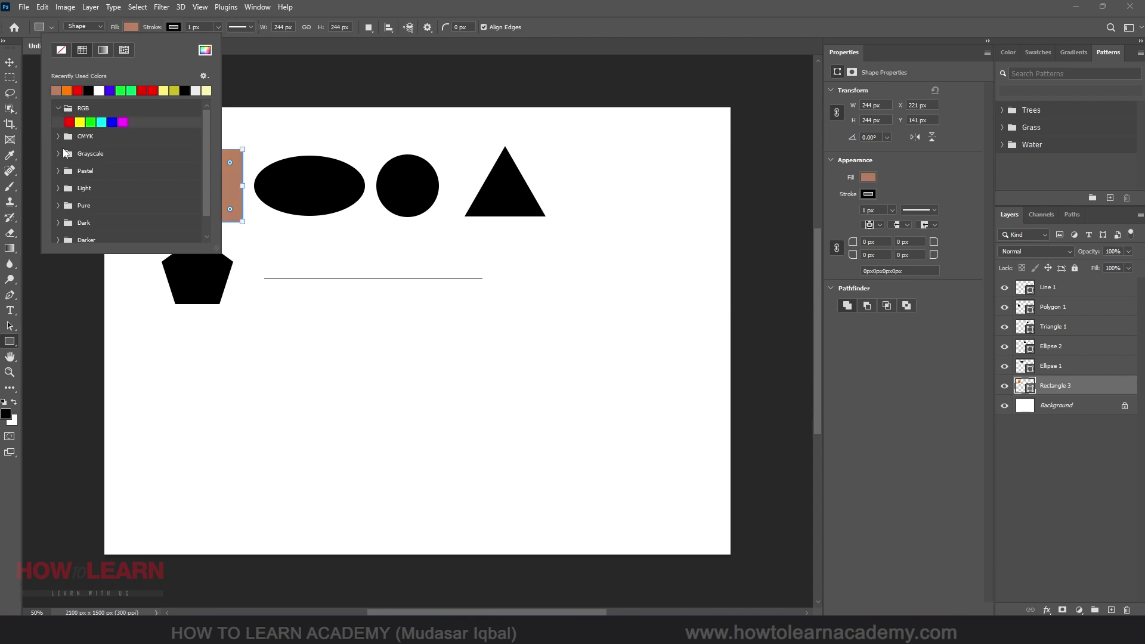
left_click(58, 136)
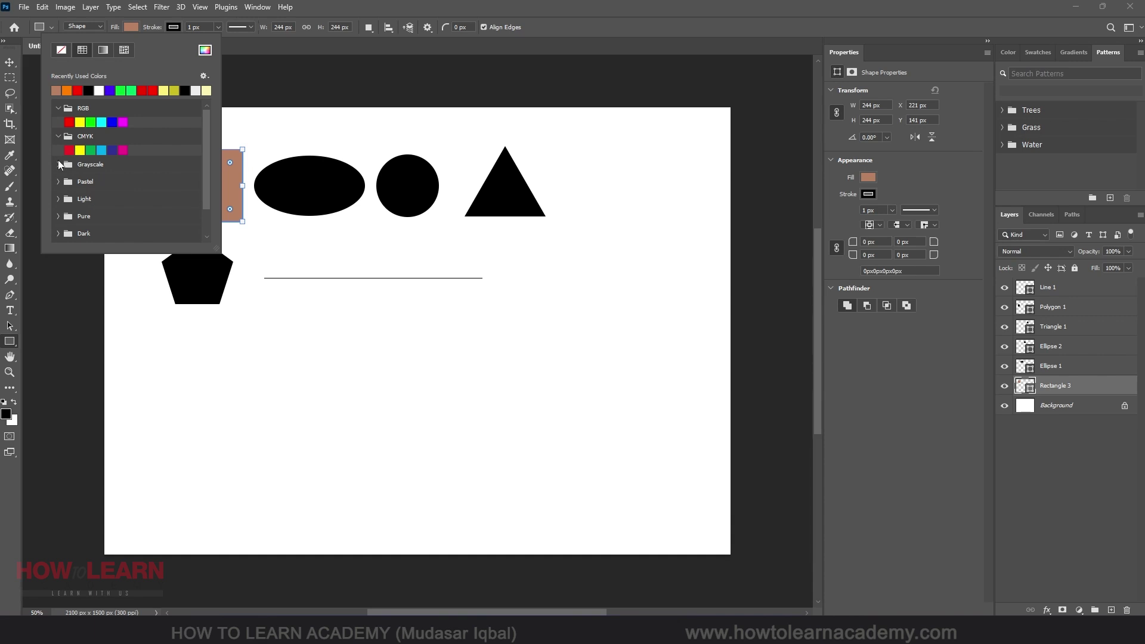
left_click(58, 164)
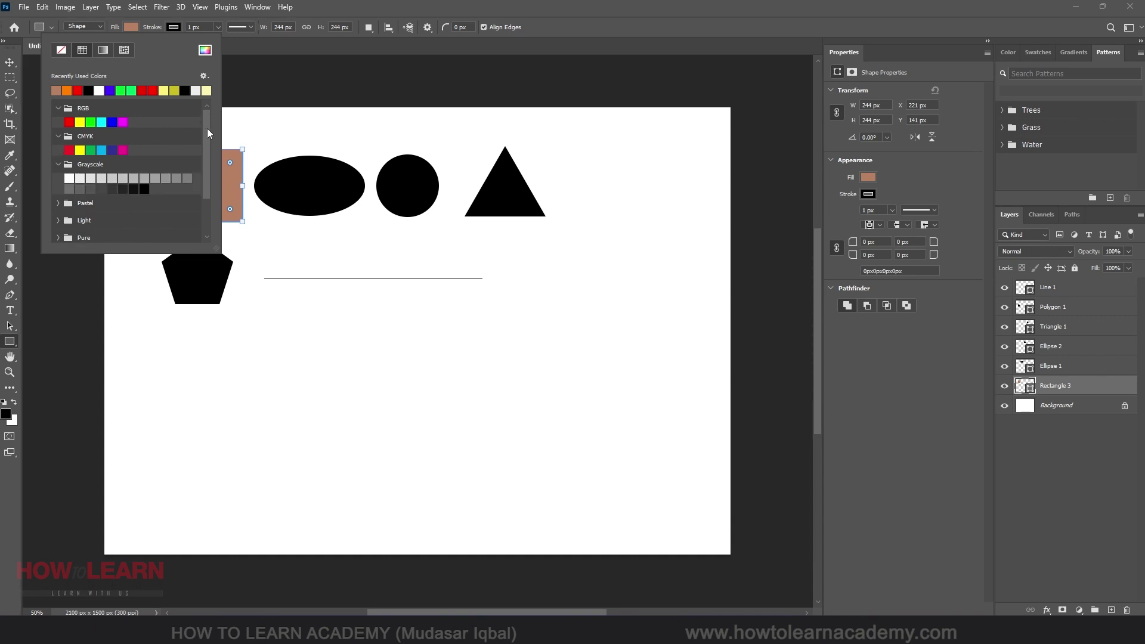
left_click(206, 52)
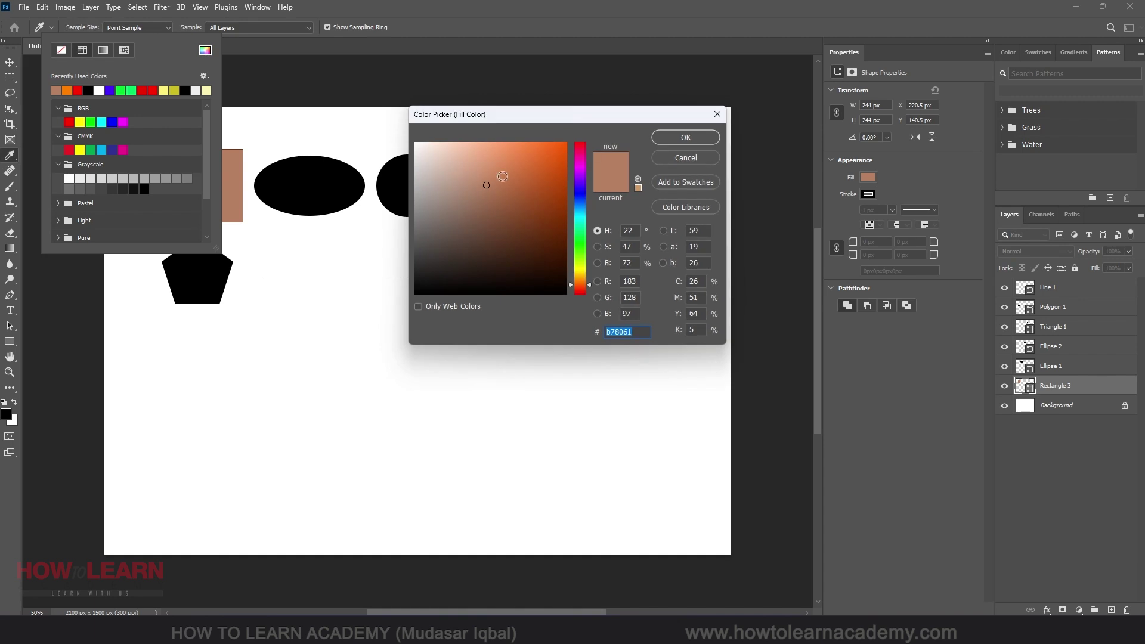
type("04a3ff")
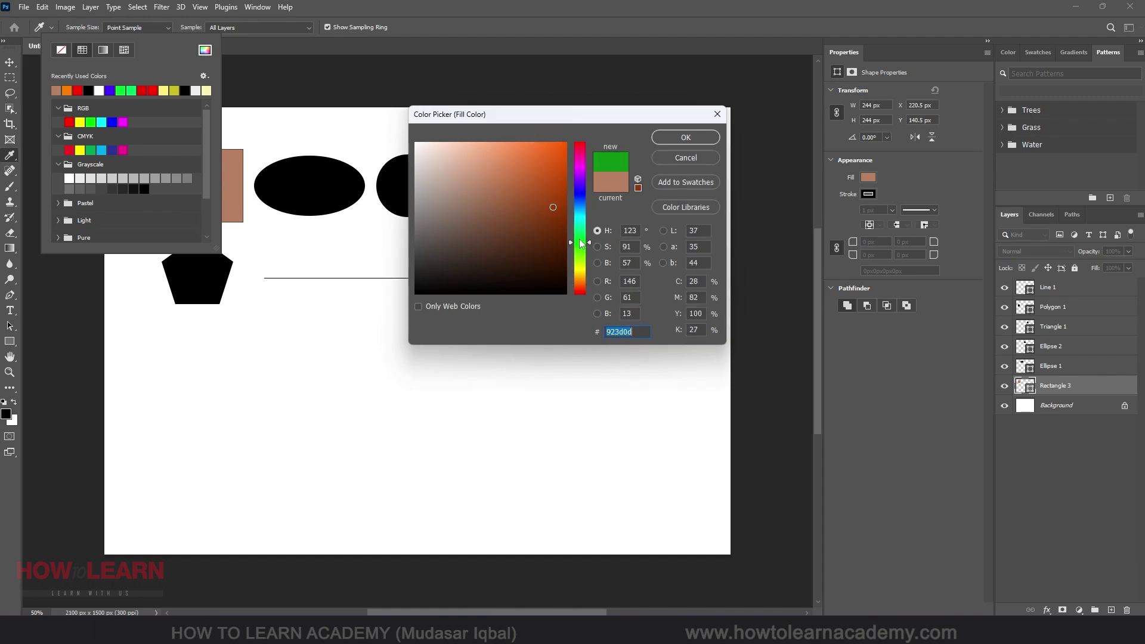
left_click(656, 138)
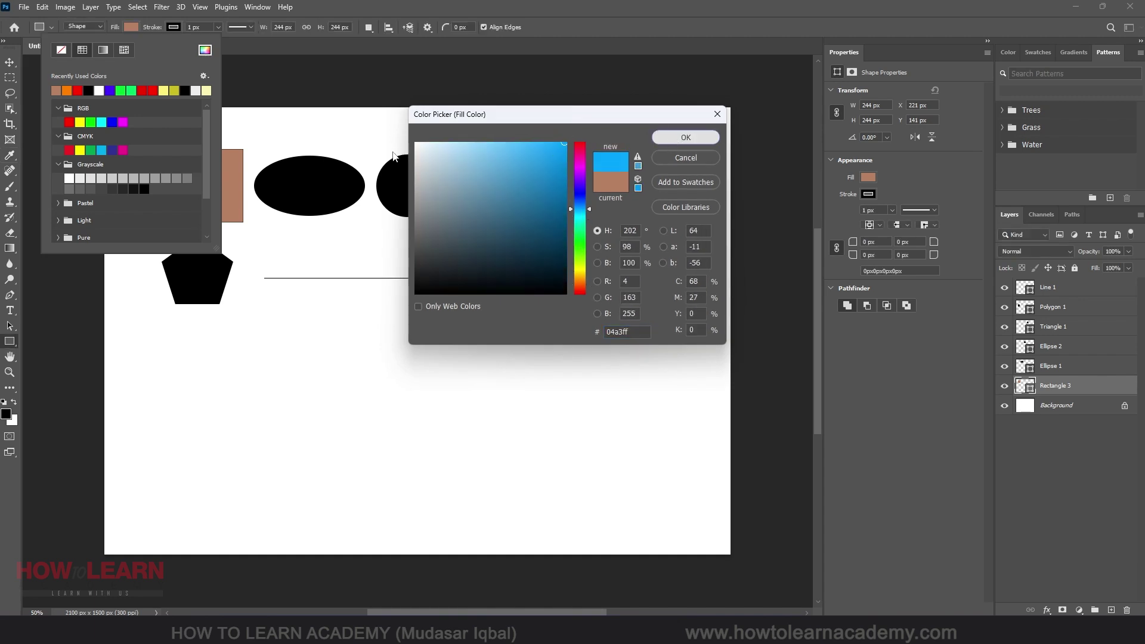
Step: Switch the square's fill to a gradient and apply the first pink-to-purple preset from the Purples group
left_click(109, 50)
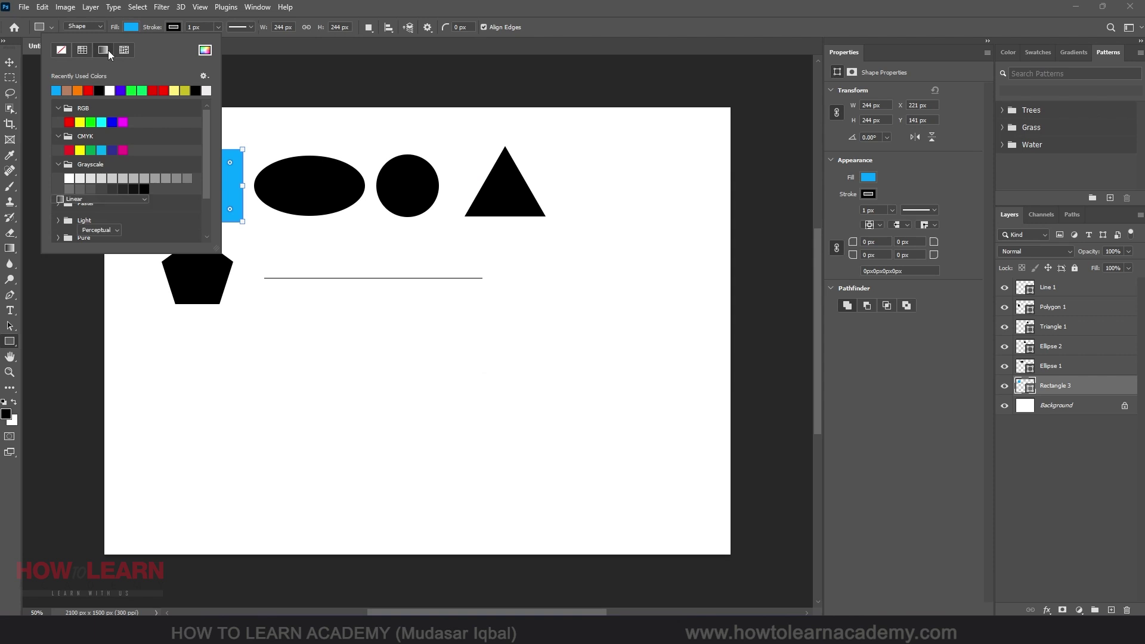
left_click(58, 109)
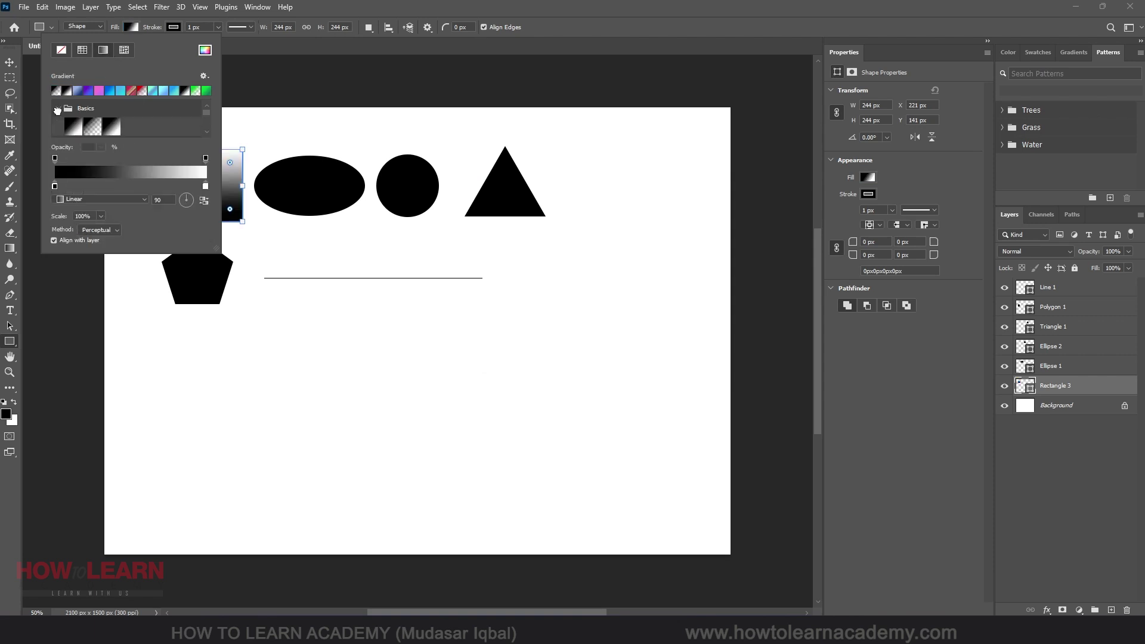
scroll(89, 132, "down", 1)
scroll(59, 128, "down", 1)
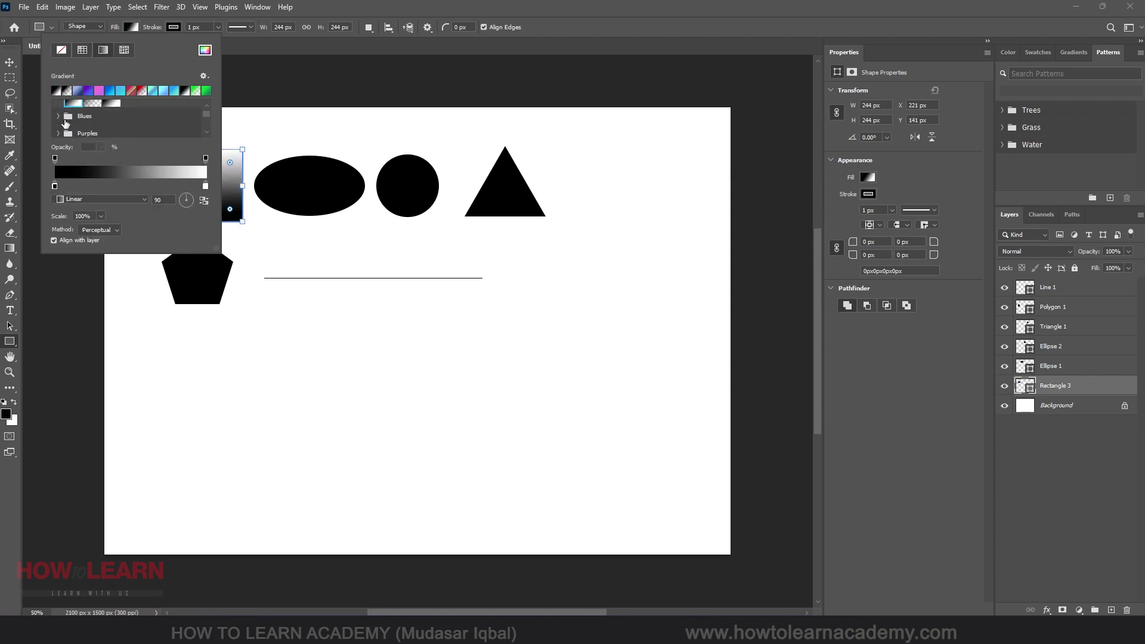
left_click(57, 124)
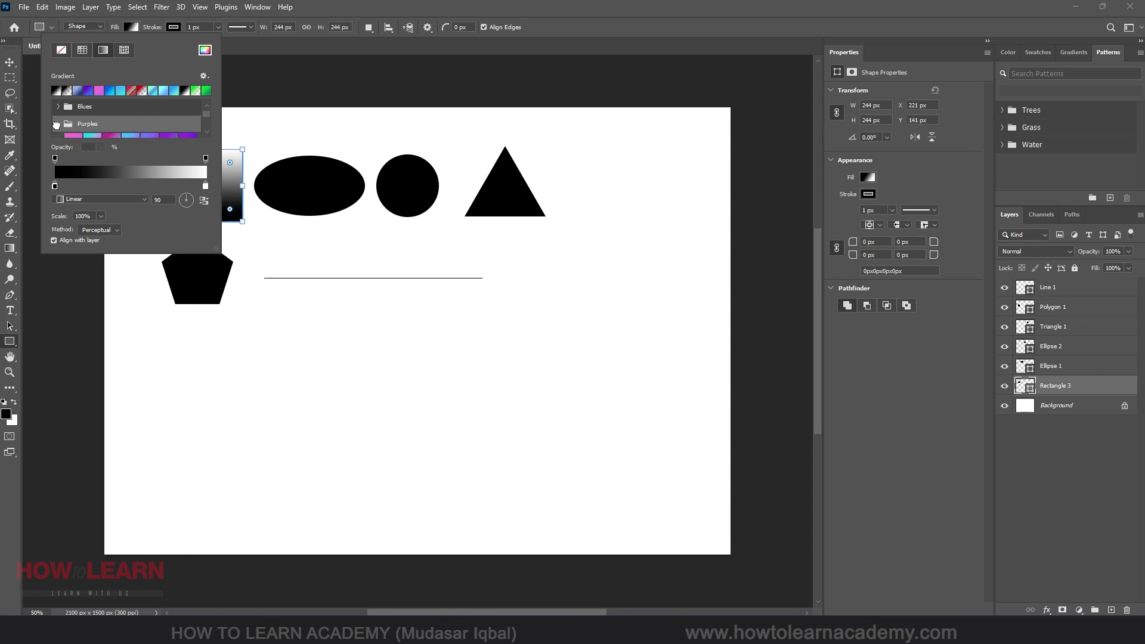
left_click(74, 131)
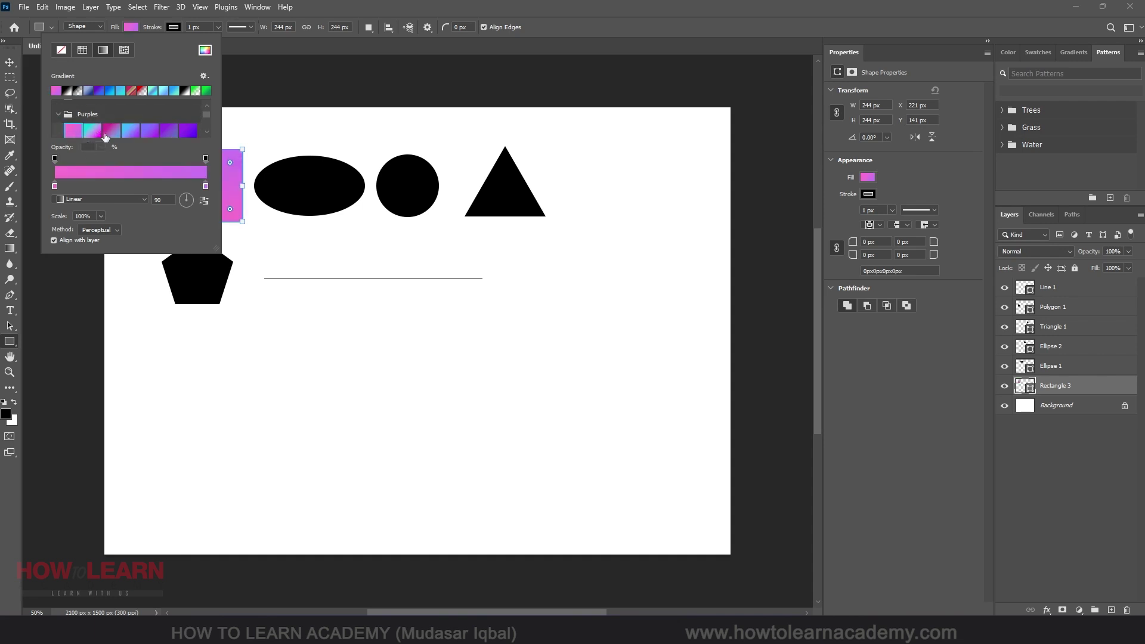
left_click(358, 11)
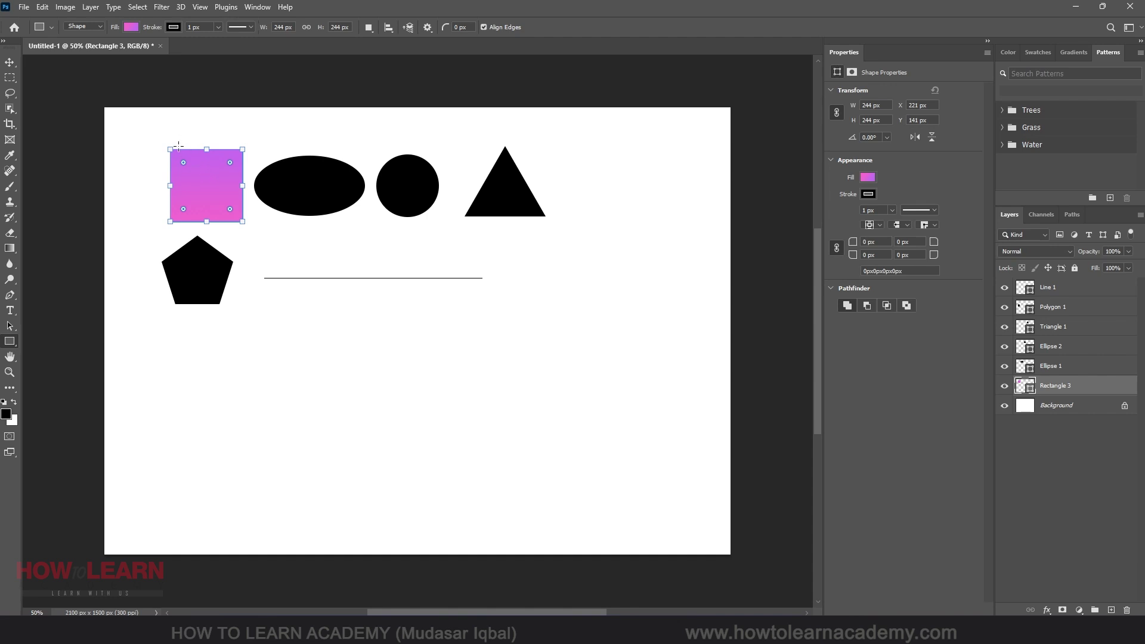
Step: Set the square's stroke to a custom bright red using the color picker
scroll(178, 146, "up", 5)
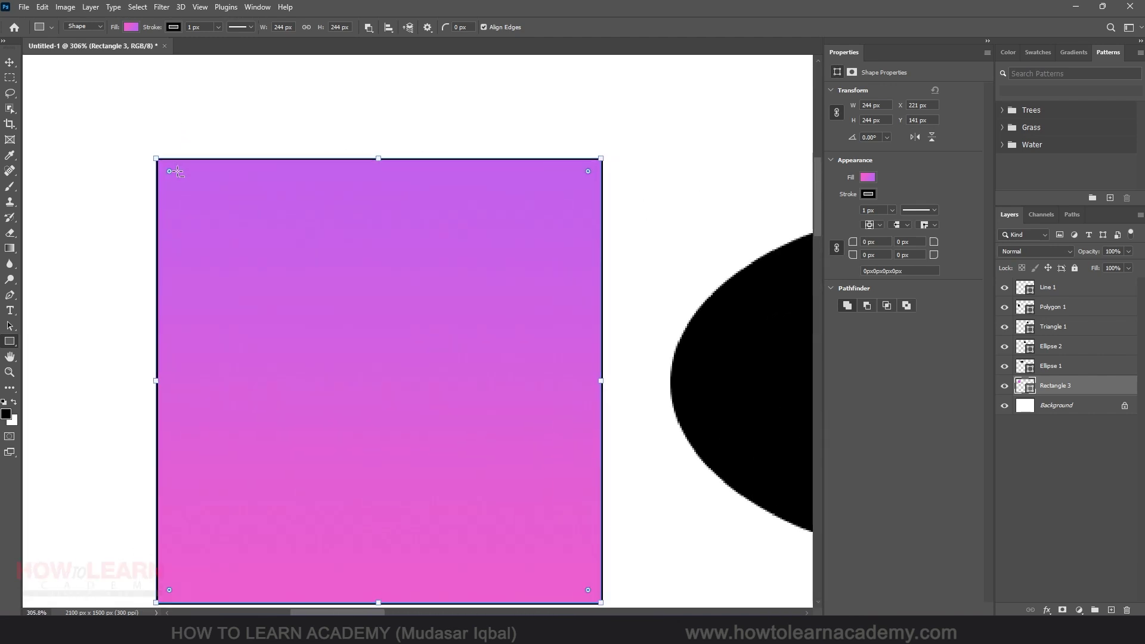
left_click(173, 27)
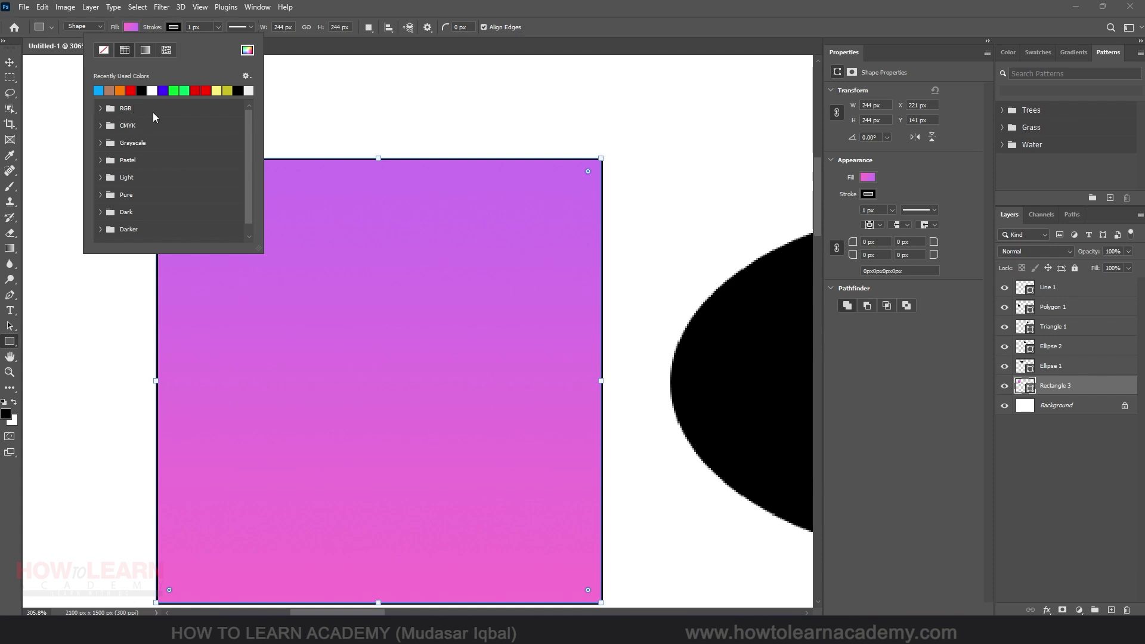
left_click(247, 50)
type("f90303")
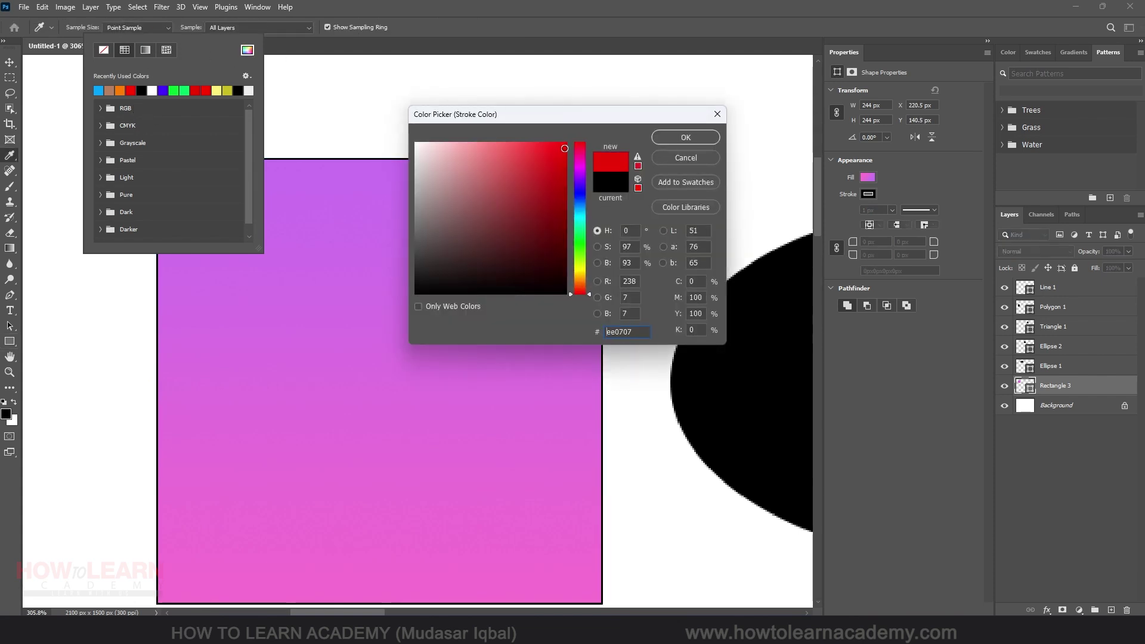
left_click(686, 138)
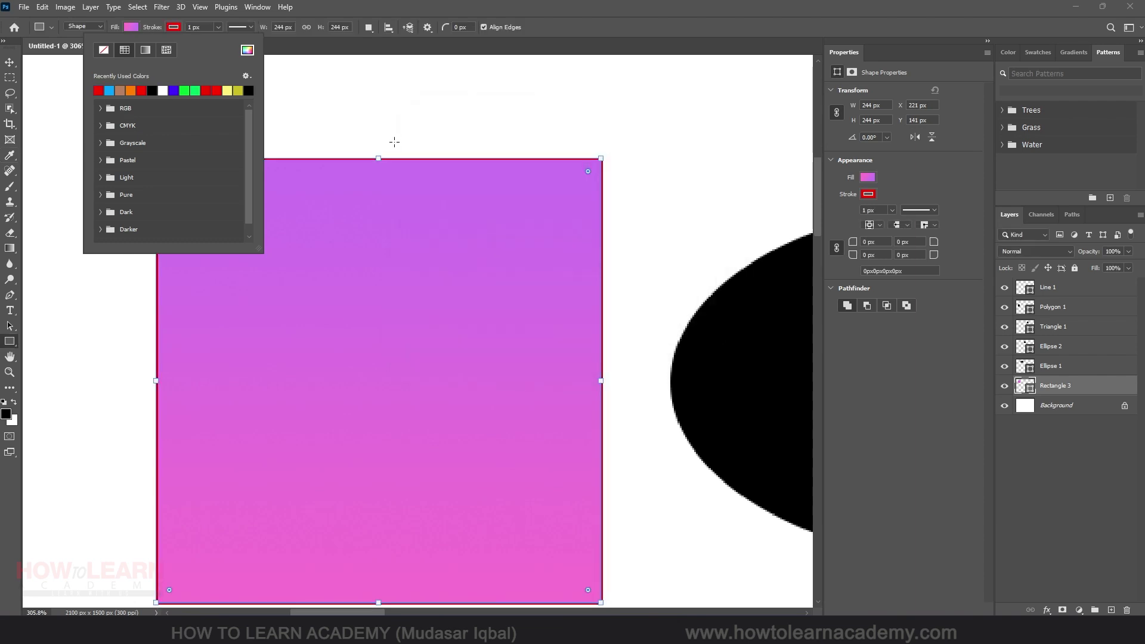
left_click(392, 81)
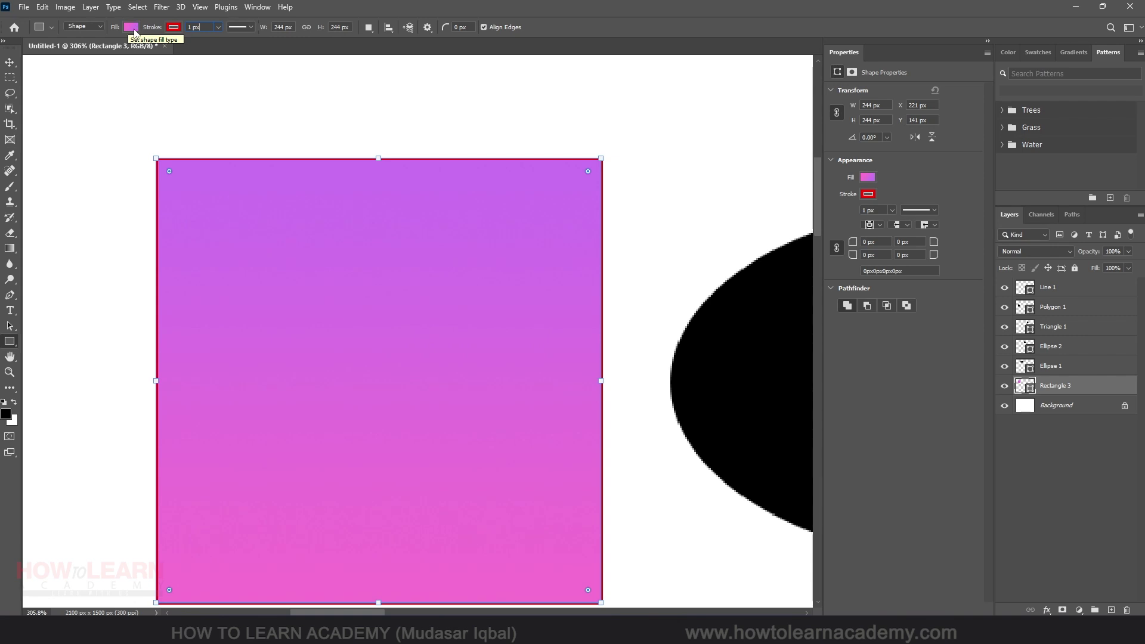
Step: Change the square's fill to the recently used blue-to-cyan gradient in the shape properties
left_click(868, 177)
left_click(893, 241)
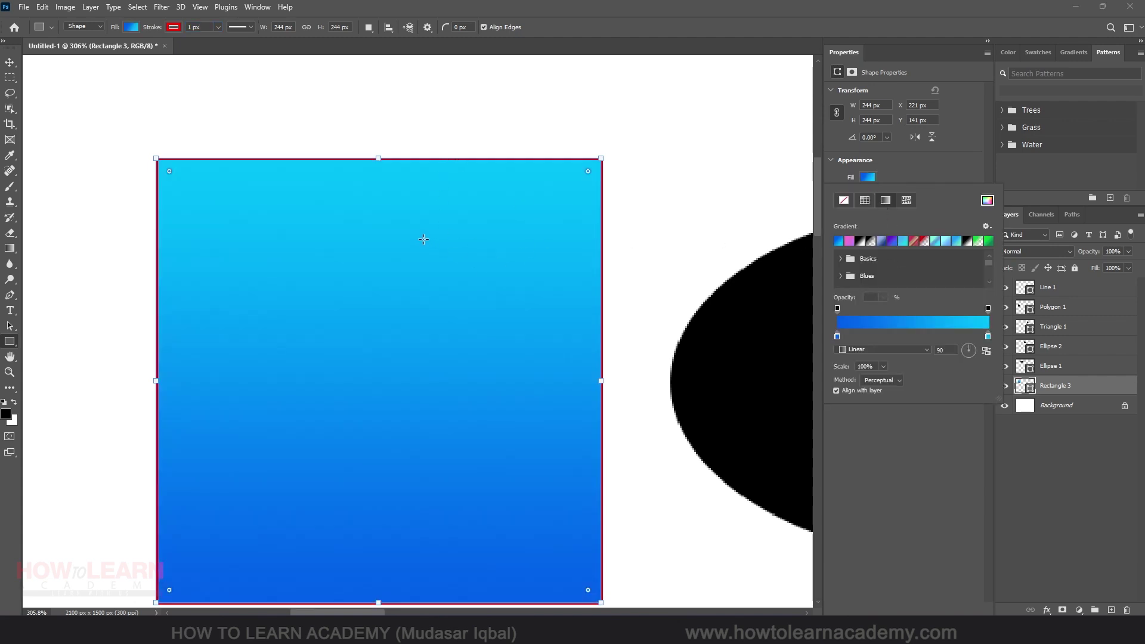
left_click(910, 170)
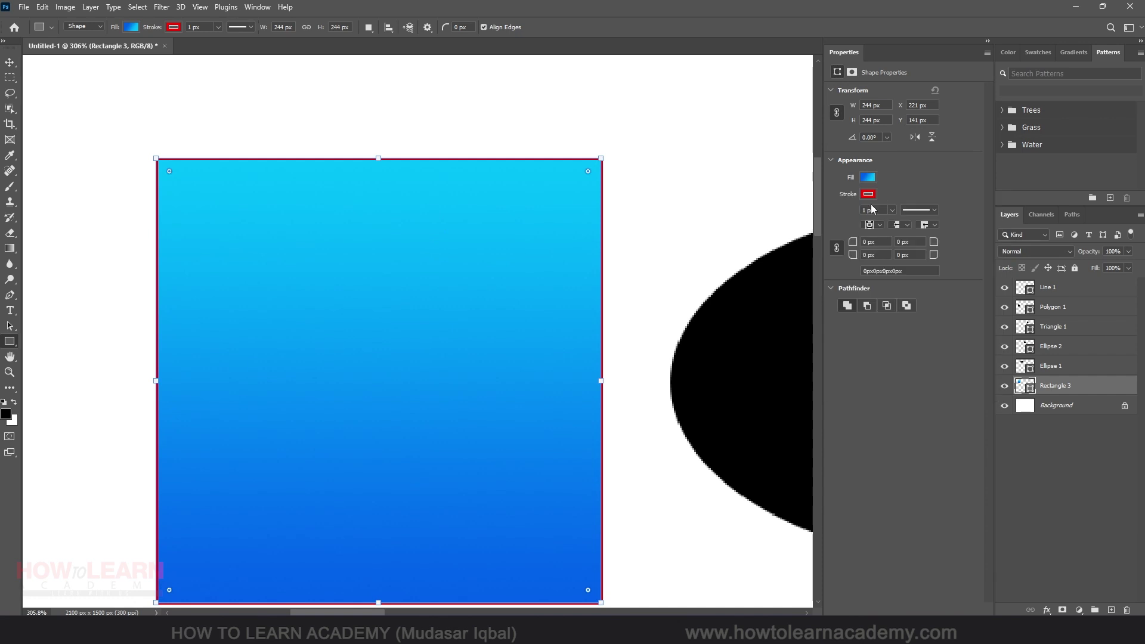
Step: Recolor the square's stroke in the shape properties with recently used light blue and finally red
left_click(868, 194)
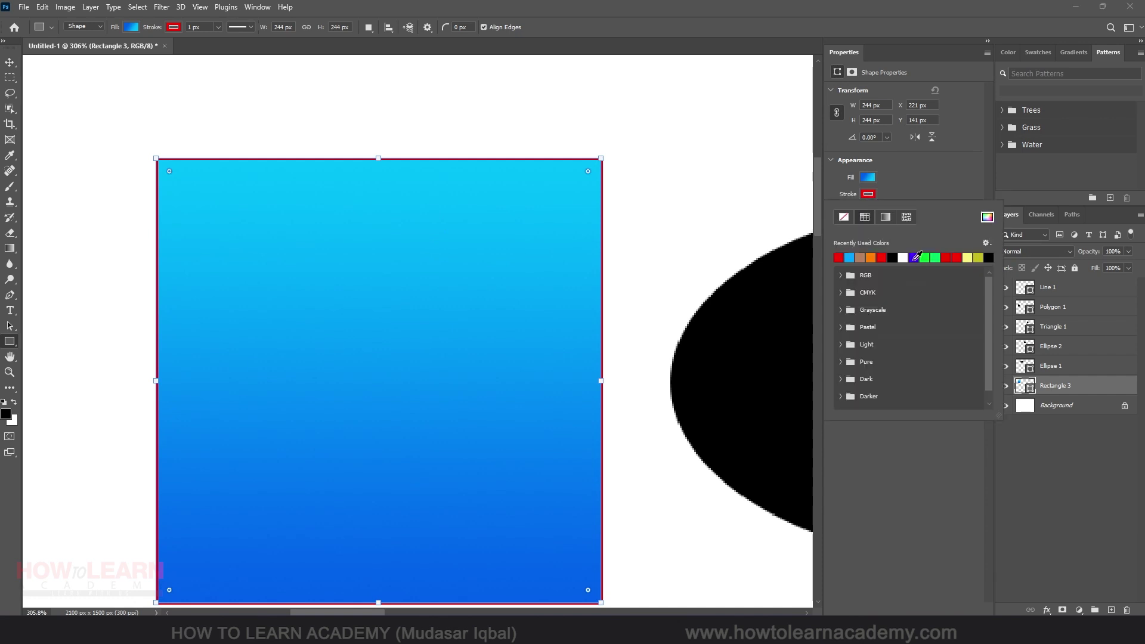
left_click(849, 257)
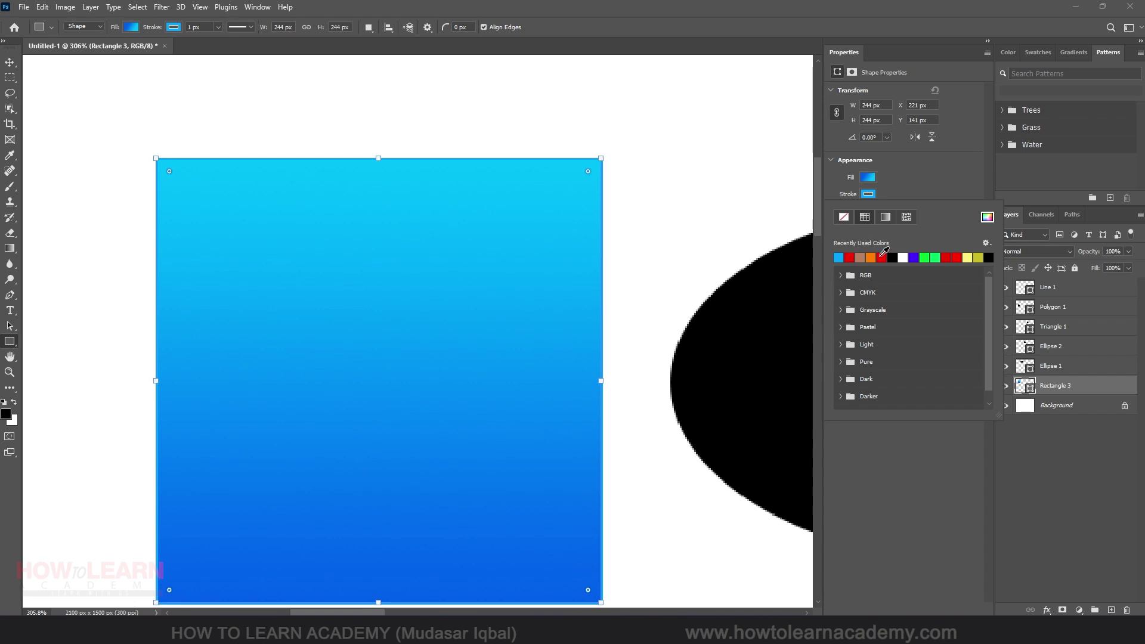
left_click(882, 257)
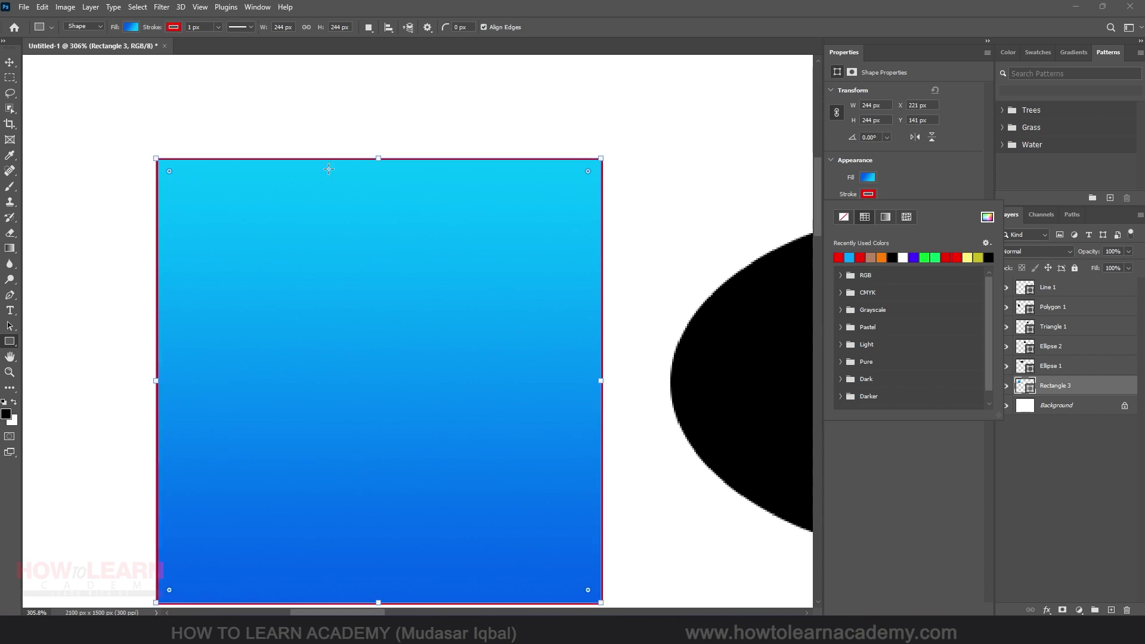
Step: Recolor the square's stroke with the recently used blue-violet in the shape properties
left_click(913, 257)
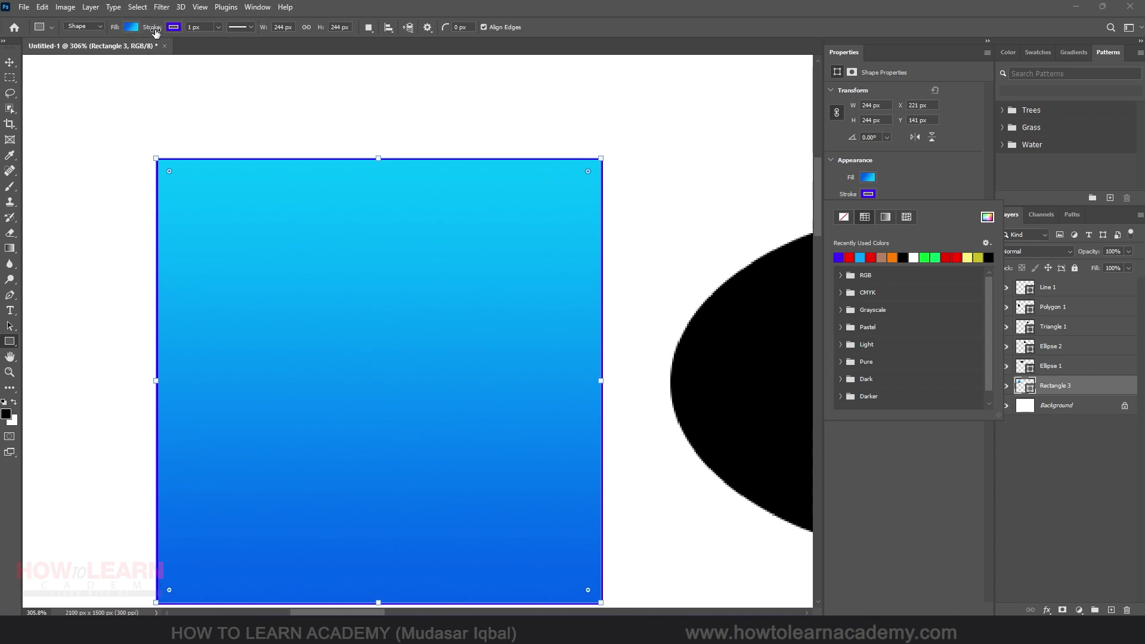
Step: Select the large black ellipse beside the square with the Move tool and fill it with the recently used red
left_click(9, 62)
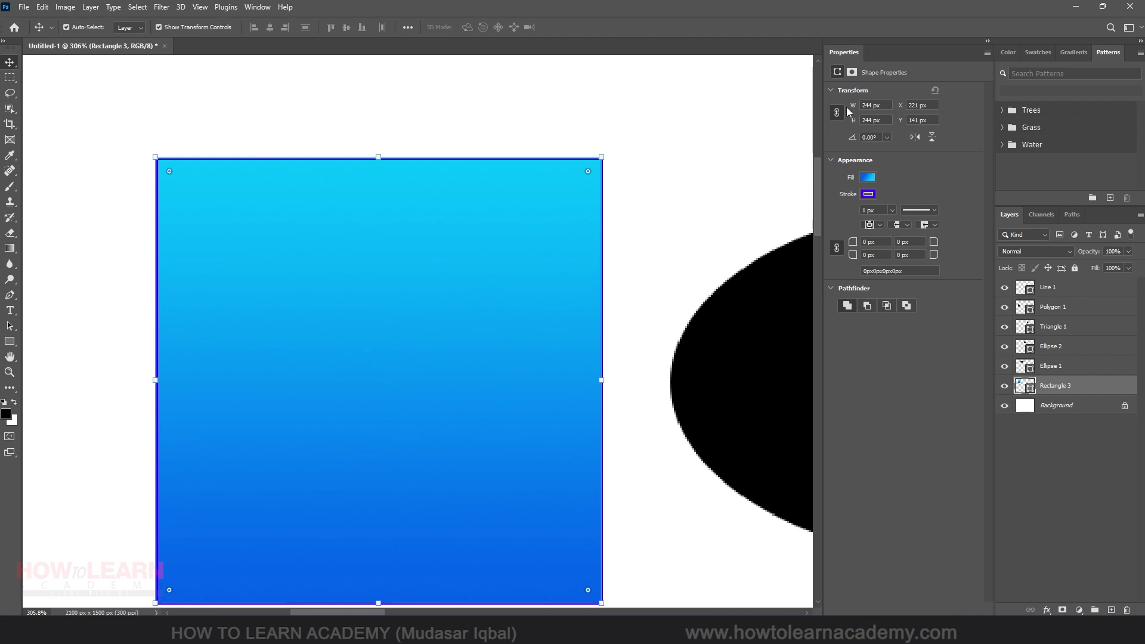
scroll(320, 304, "down", 3)
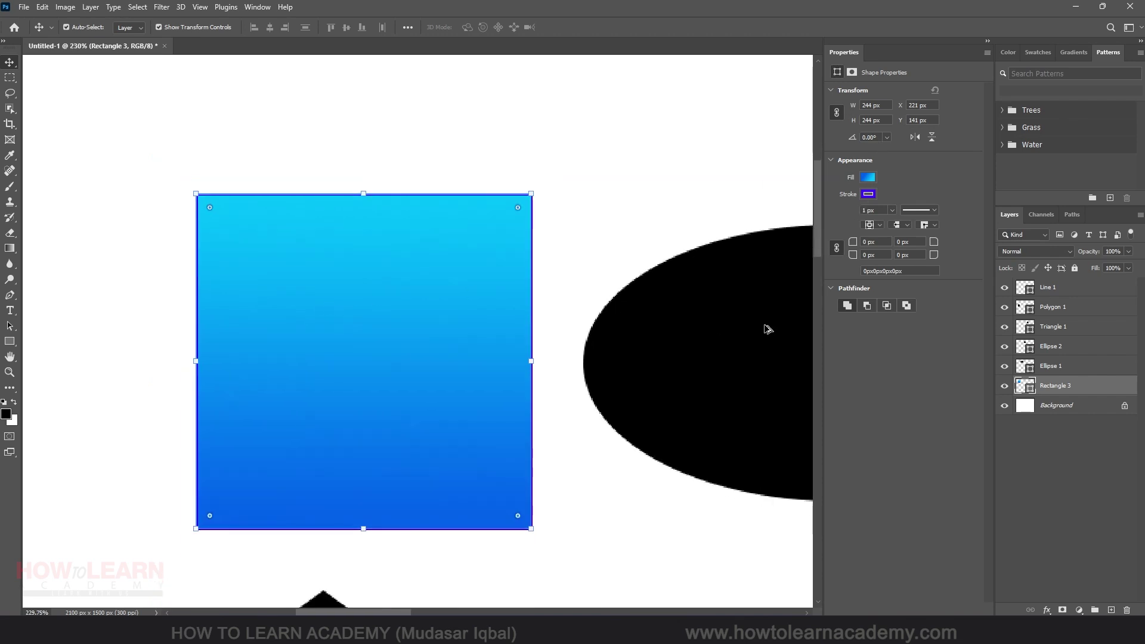
left_click(700, 302)
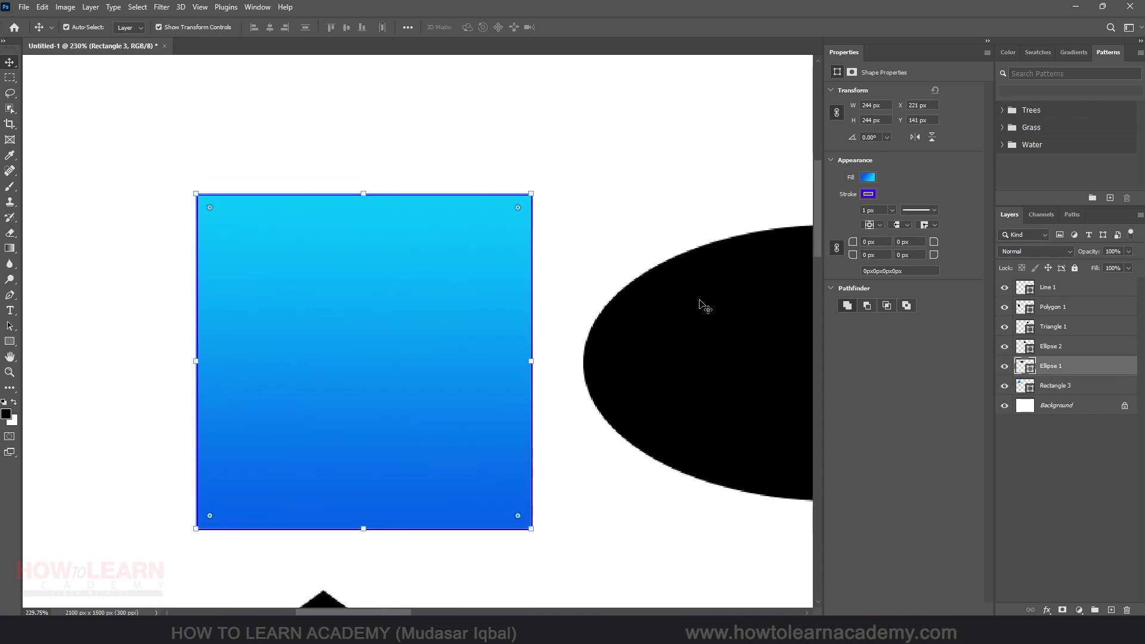
left_click(868, 178)
left_click(870, 241)
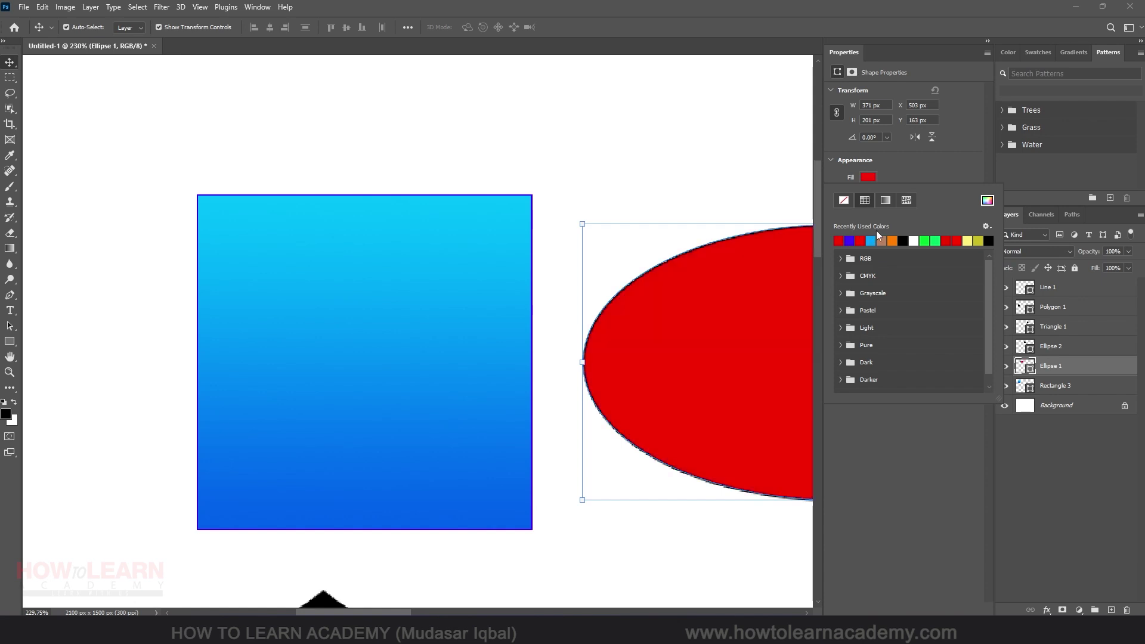
left_click(911, 170)
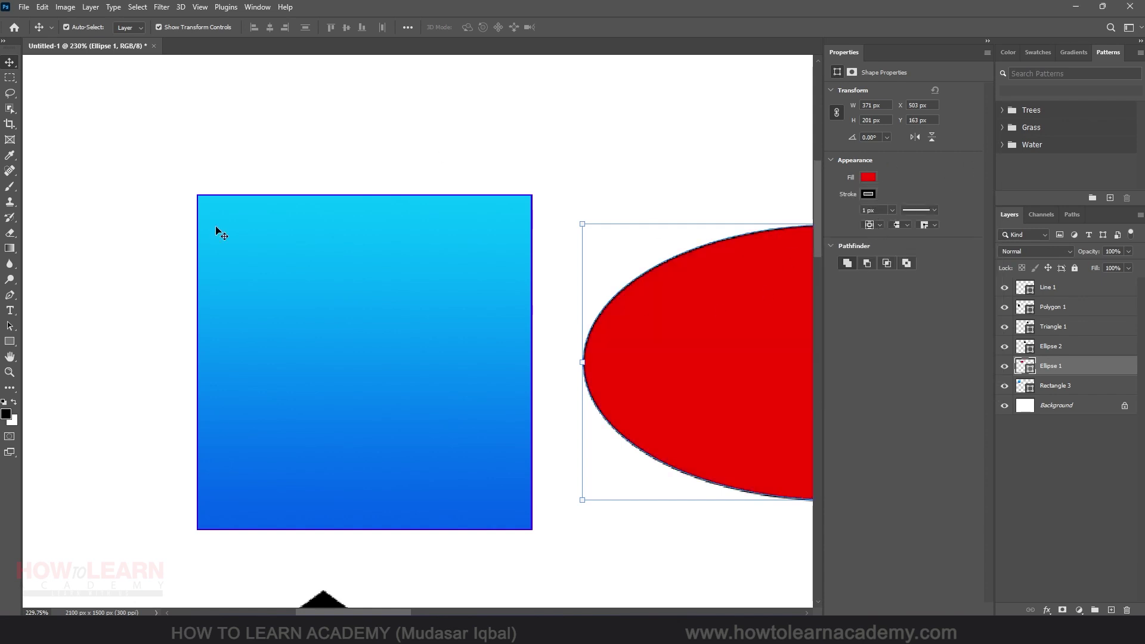
Step: Select the gradient square and, with the Rectangle tool active, thicken its stroke to 23.79 px
left_click(384, 277)
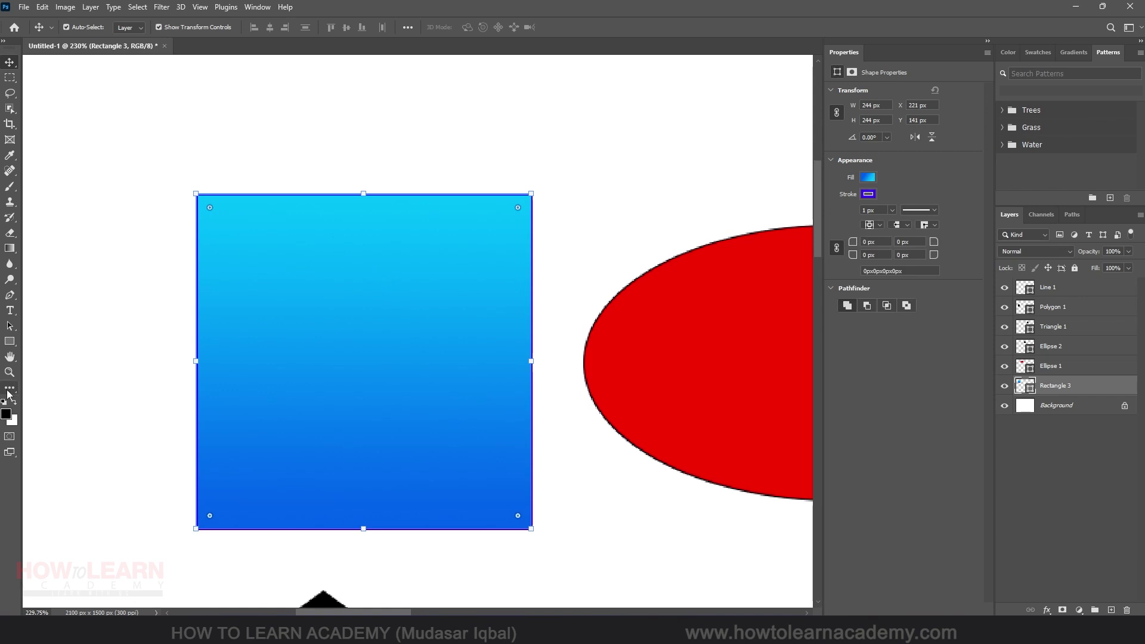
left_click(10, 344)
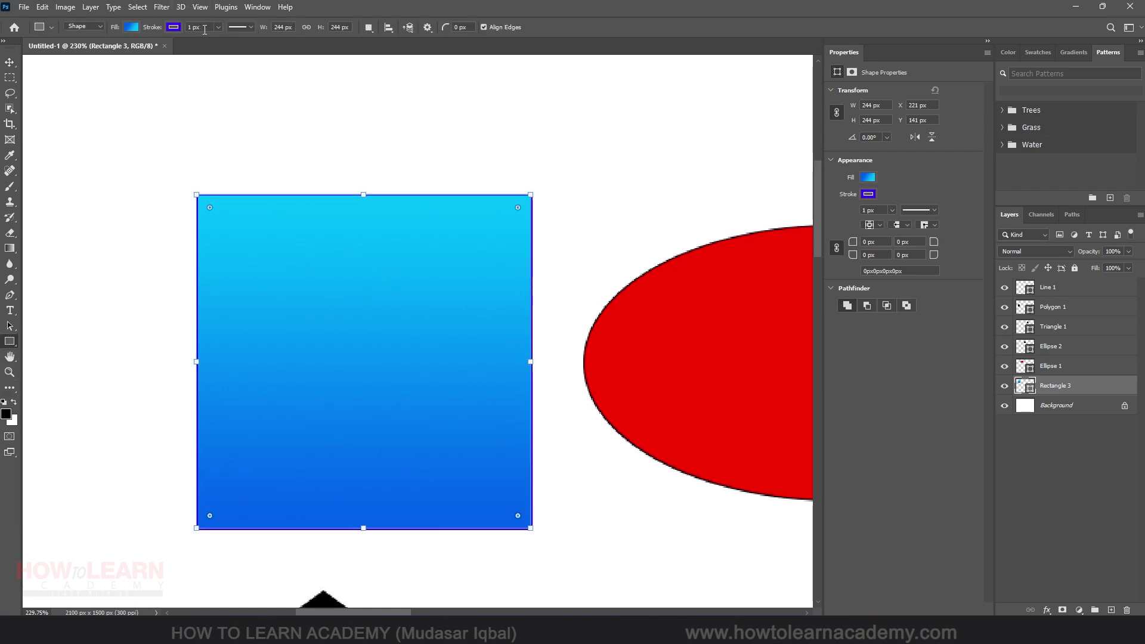
scroll(245, 171, "up", 4)
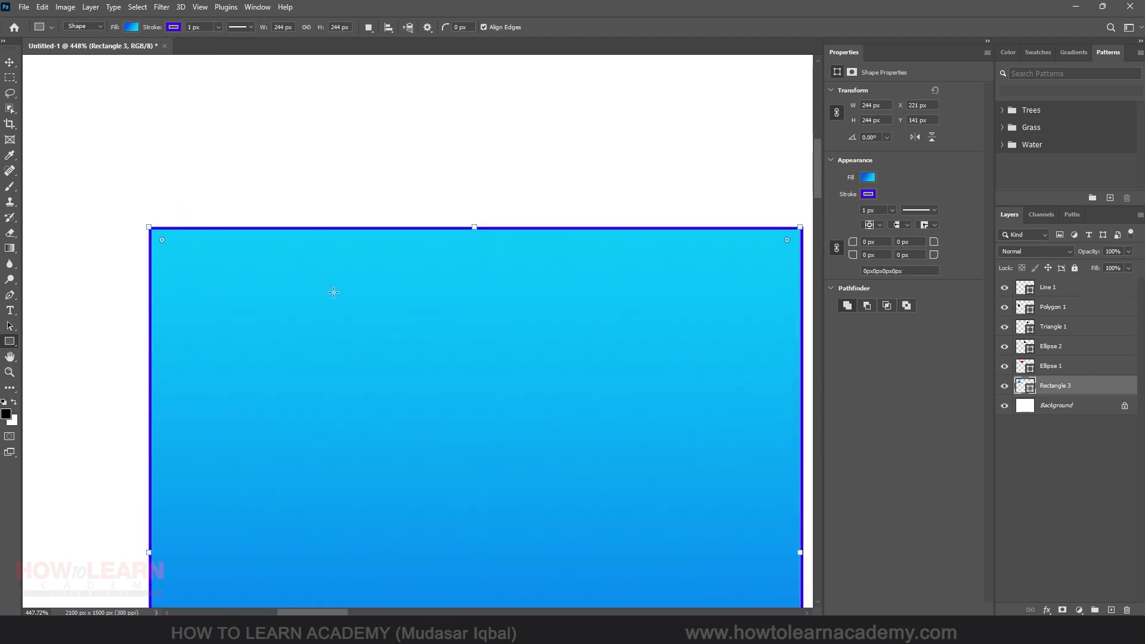
left_click(218, 27)
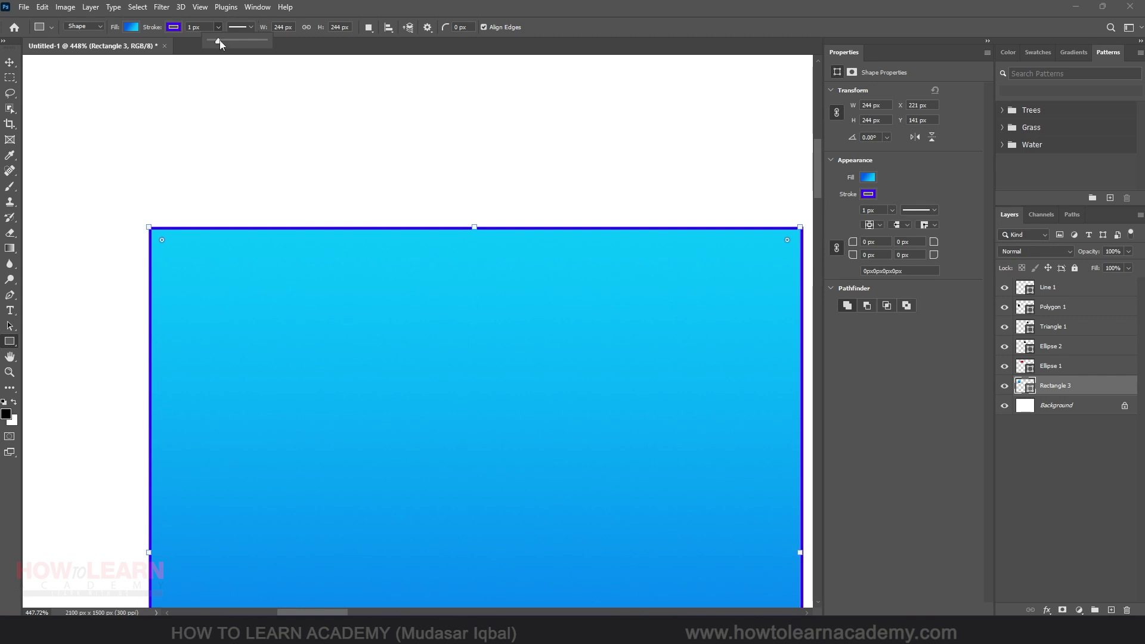
left_click_drag(220, 40, 223, 43)
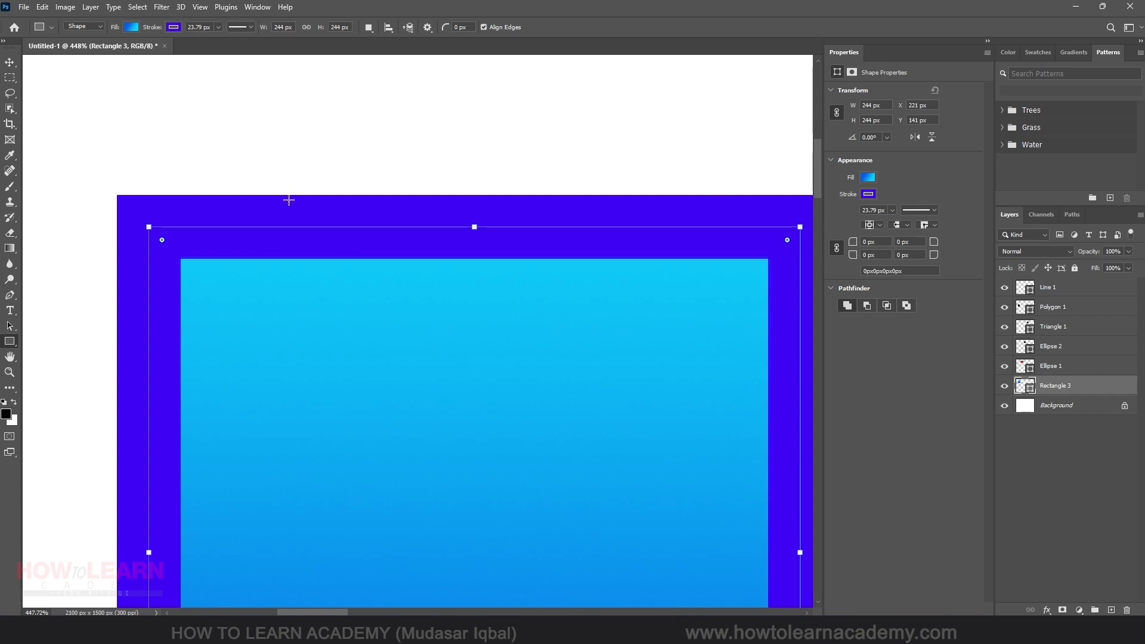
Step: Try the dashed and dotted stroke types on the square and return to the solid line
left_click(249, 26)
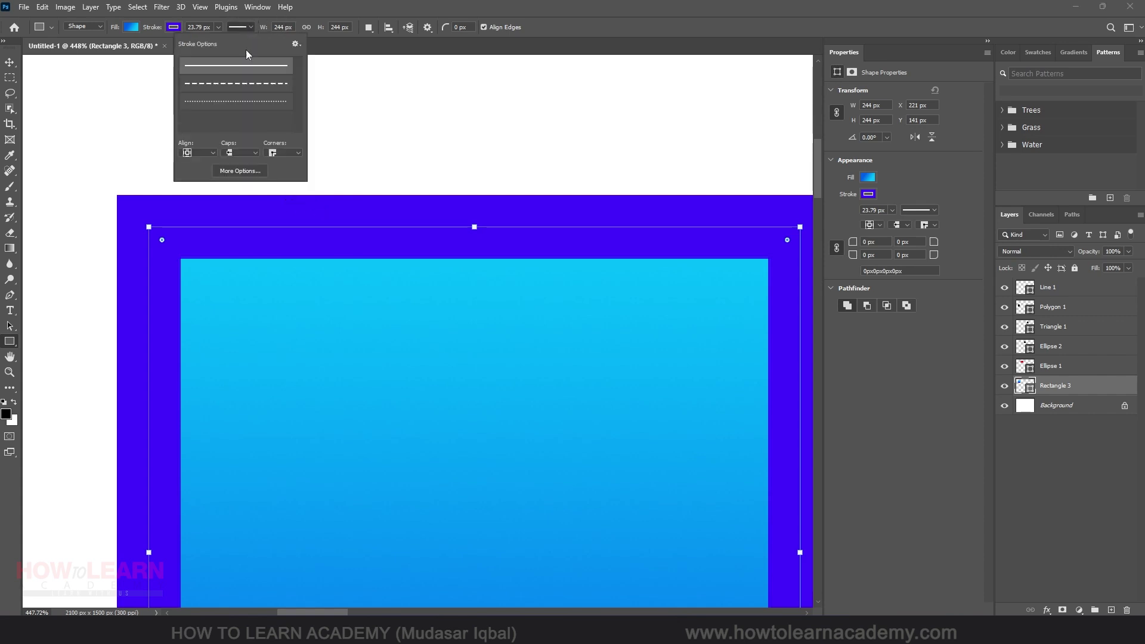
left_click(234, 83)
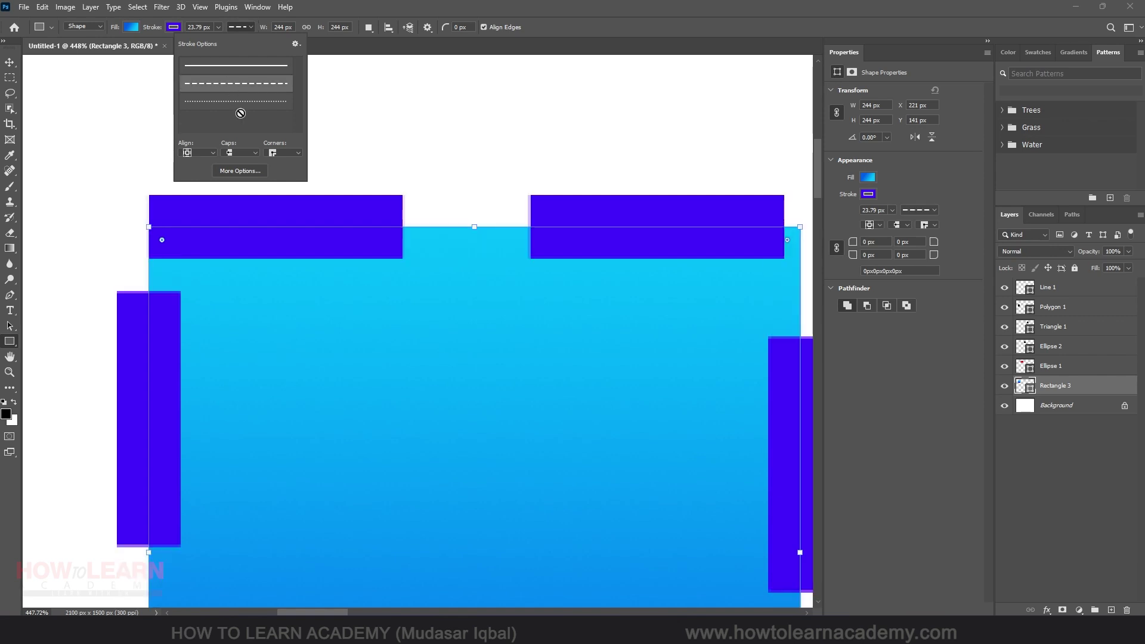
left_click(237, 103)
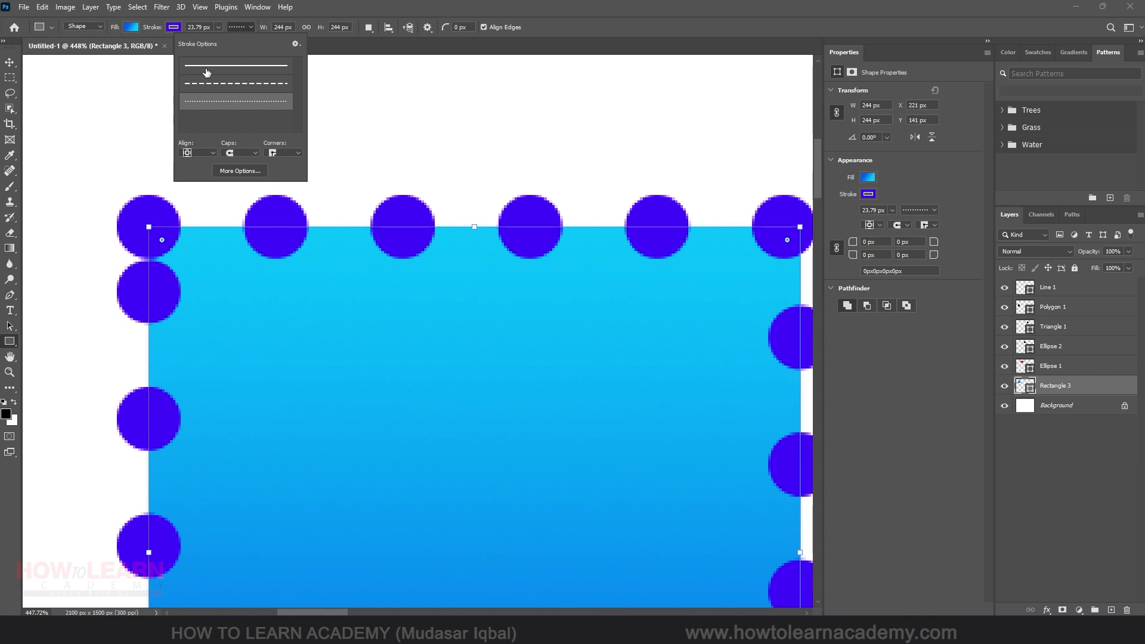
left_click(226, 67)
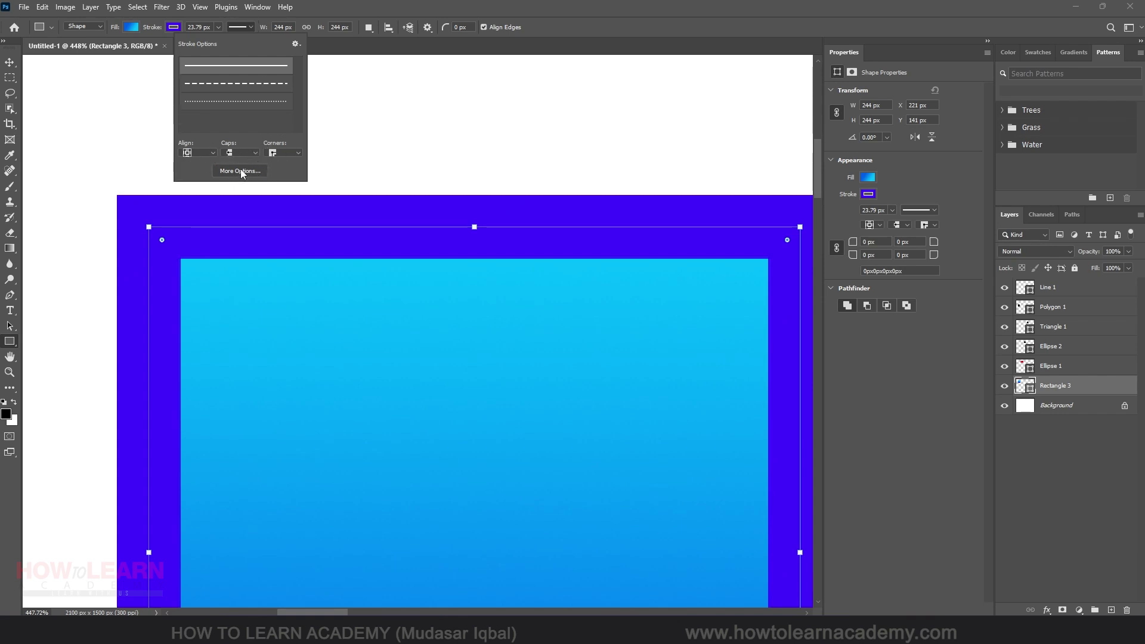
Step: Open the detailed stroke options for the square and enable a dashed line with dash 3 and gap 3
left_click(239, 171)
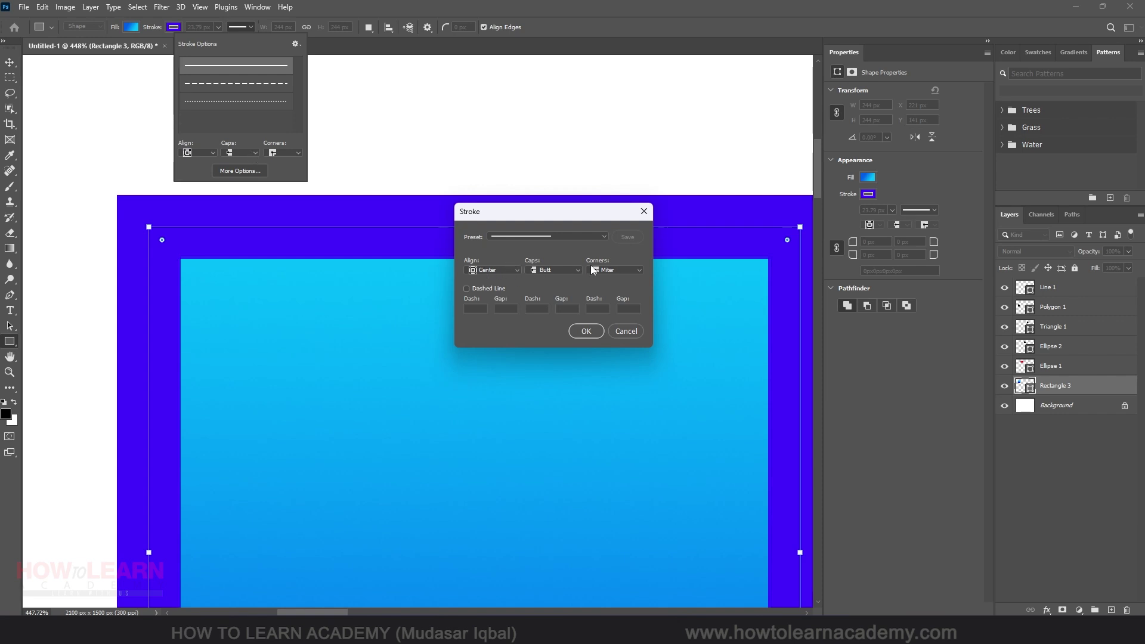
left_click(526, 238)
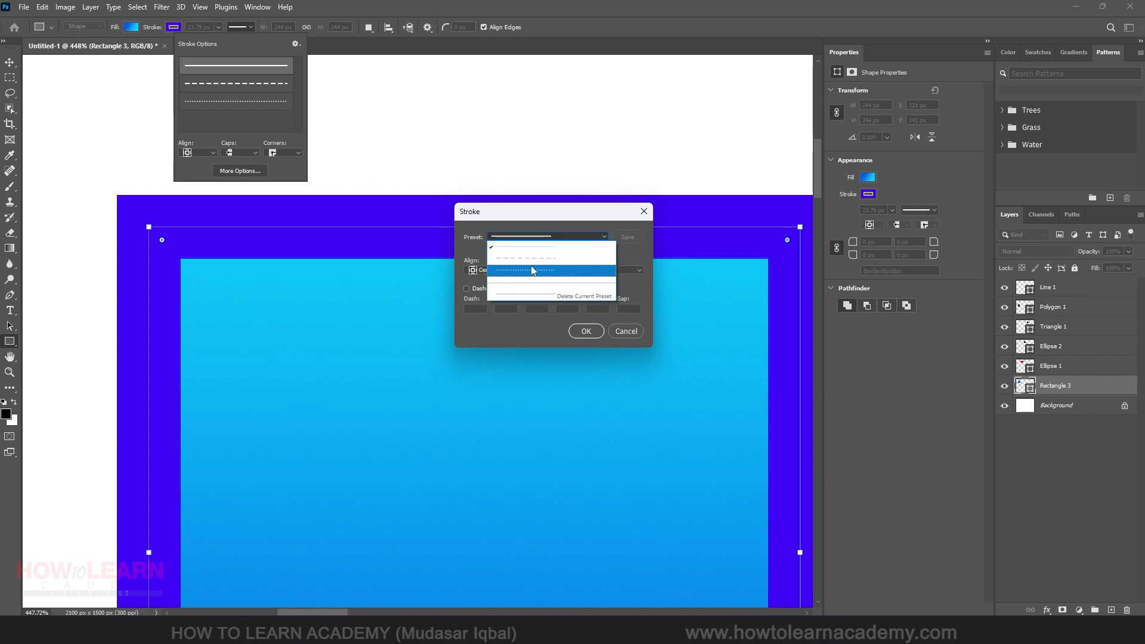
left_click(516, 222)
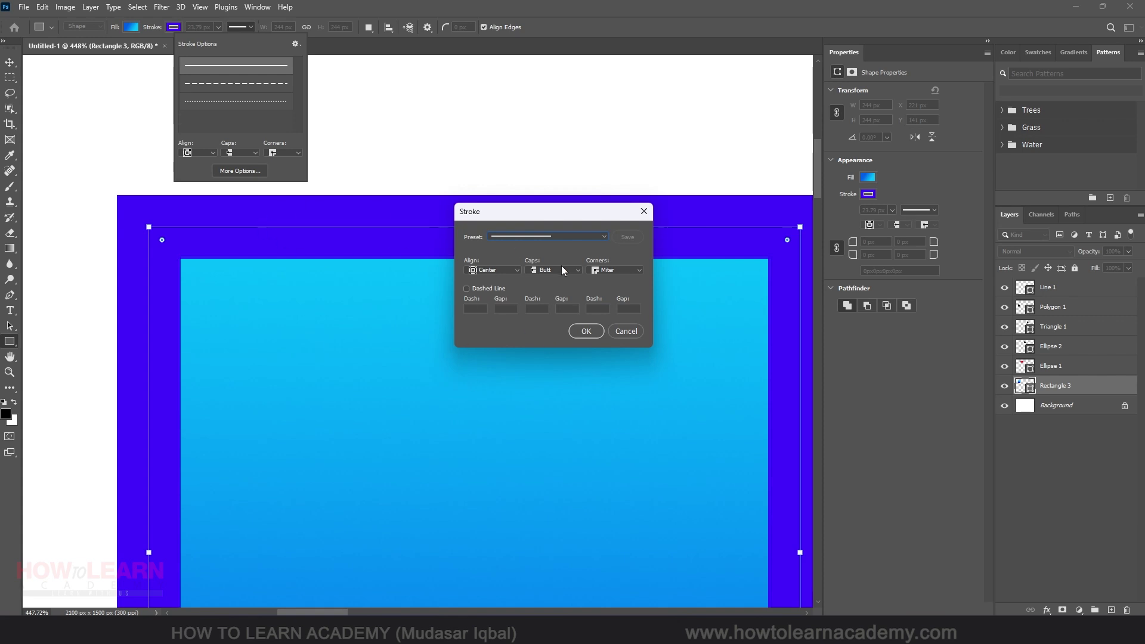
left_click(472, 290)
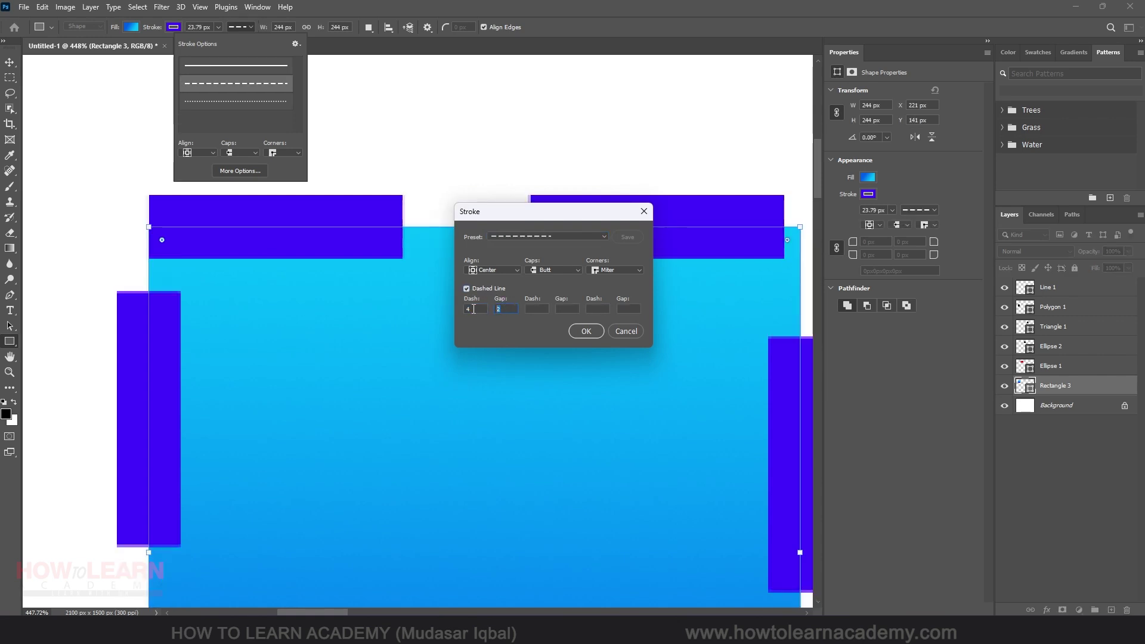
double_click(476, 308)
double_click(507, 309)
type("3")
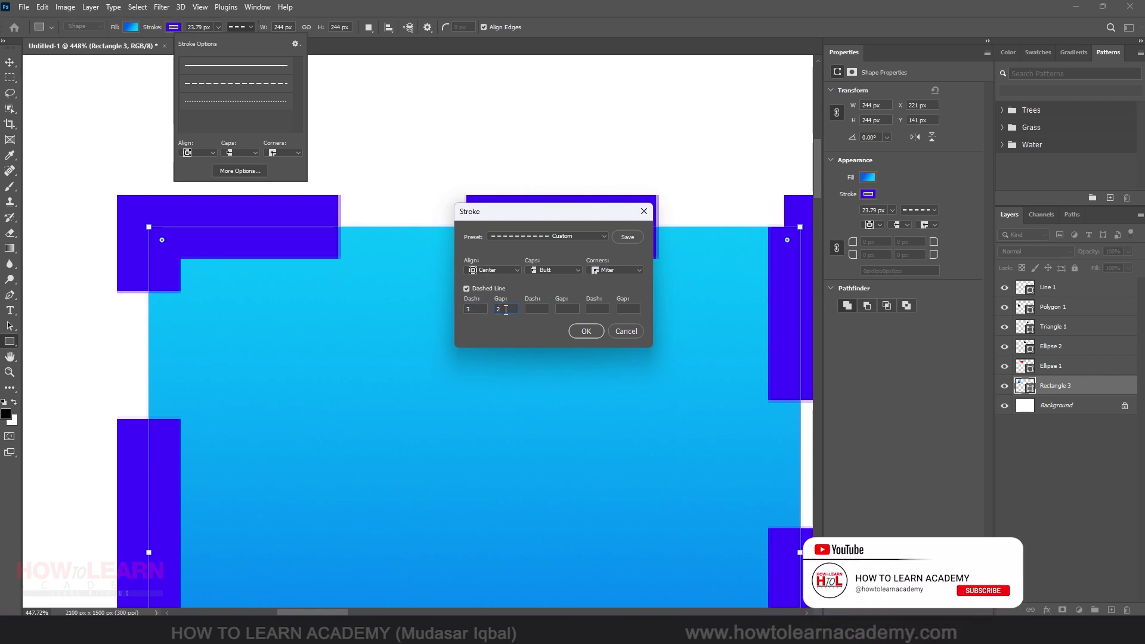
type("3")
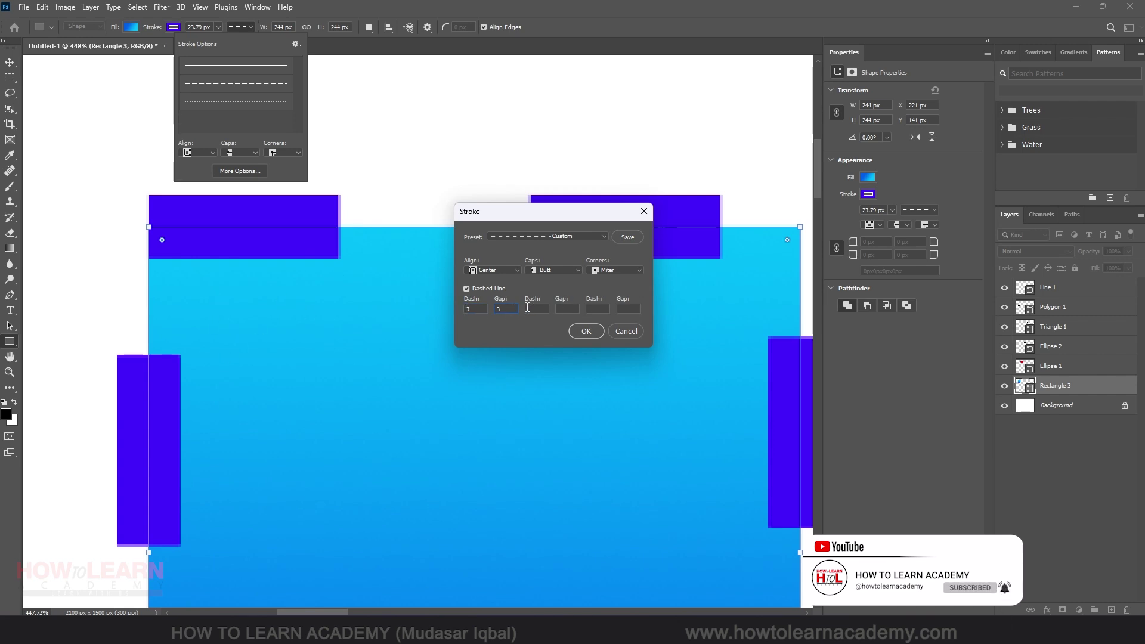
left_click(468, 309)
type("3")
Step: Add a second dash of 2 and gap of 2 to the square's dashed stroke and apply the pattern
left_click(536, 309)
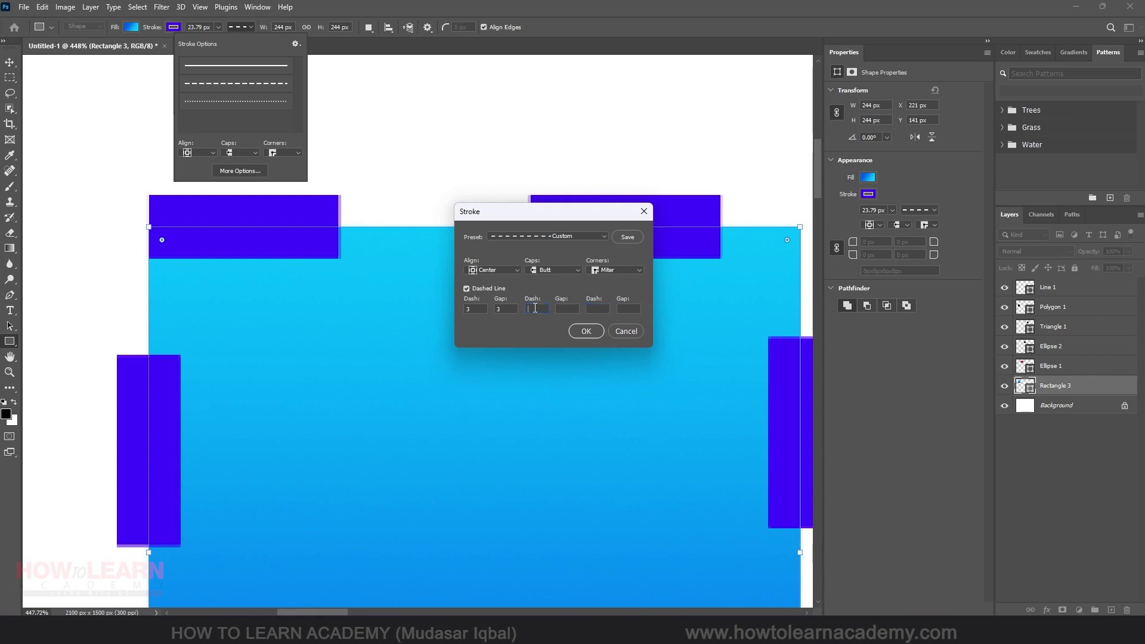
left_click(535, 308)
left_click(536, 308)
type("2")
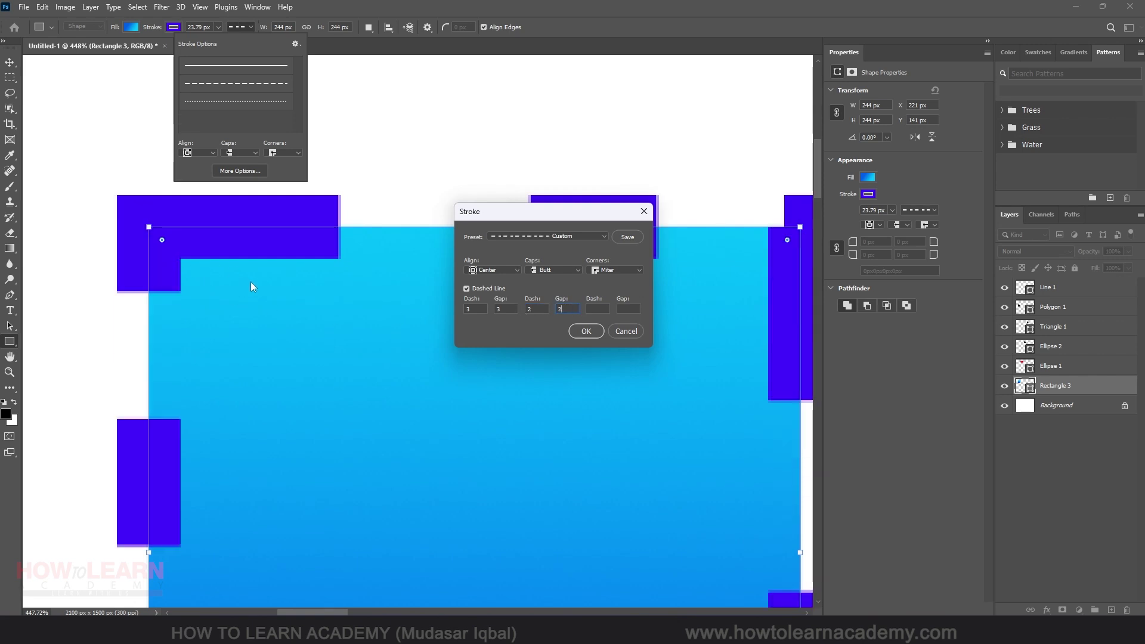
left_click(586, 331)
scroll(260, 263, "down", 3)
scroll(246, 387, "up", 2)
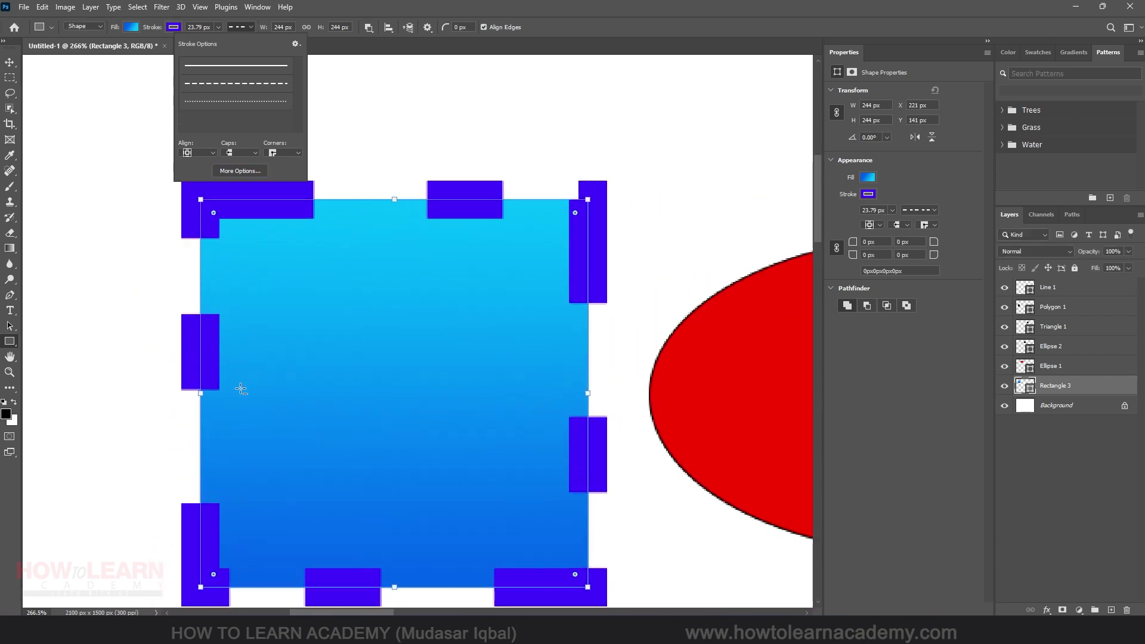
left_click(354, 11)
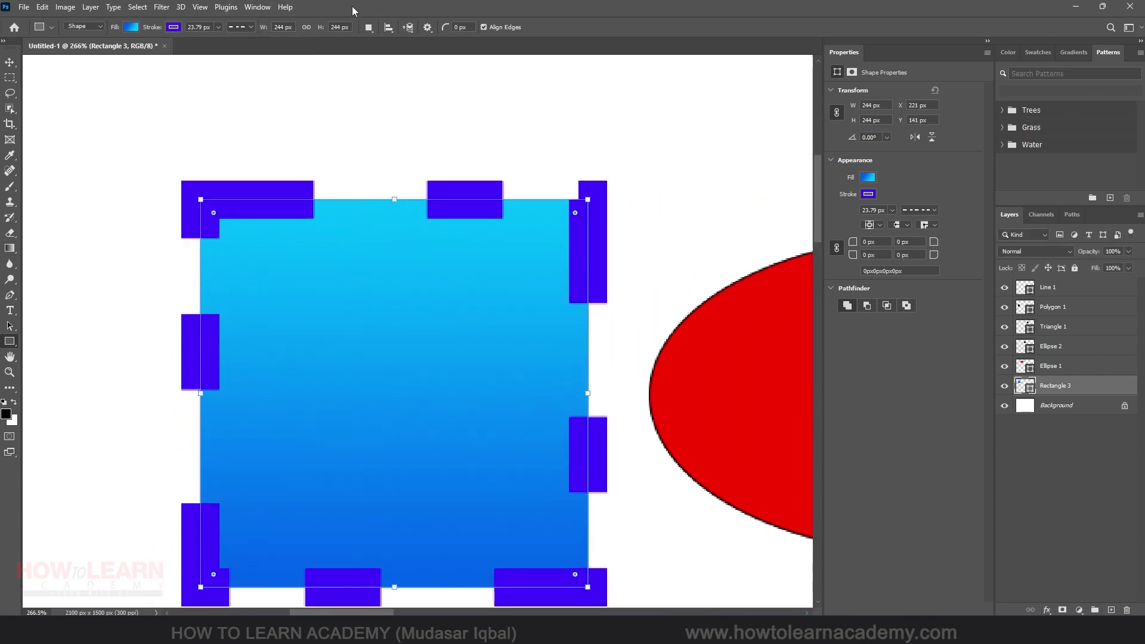
Step: Thin the square's dashed stroke to 4.68 px, and finally set its width to 12.87 px
left_click(218, 27)
left_click_drag(219, 41, 214, 38)
scroll(272, 220, "up", 5)
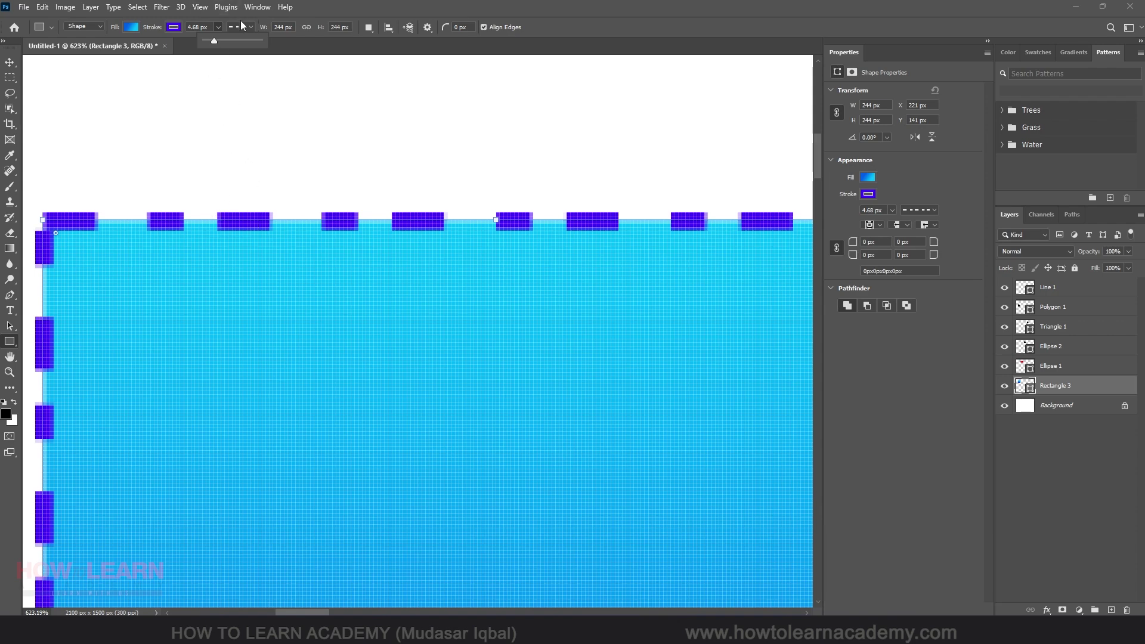
left_click_drag(215, 42, 216, 41)
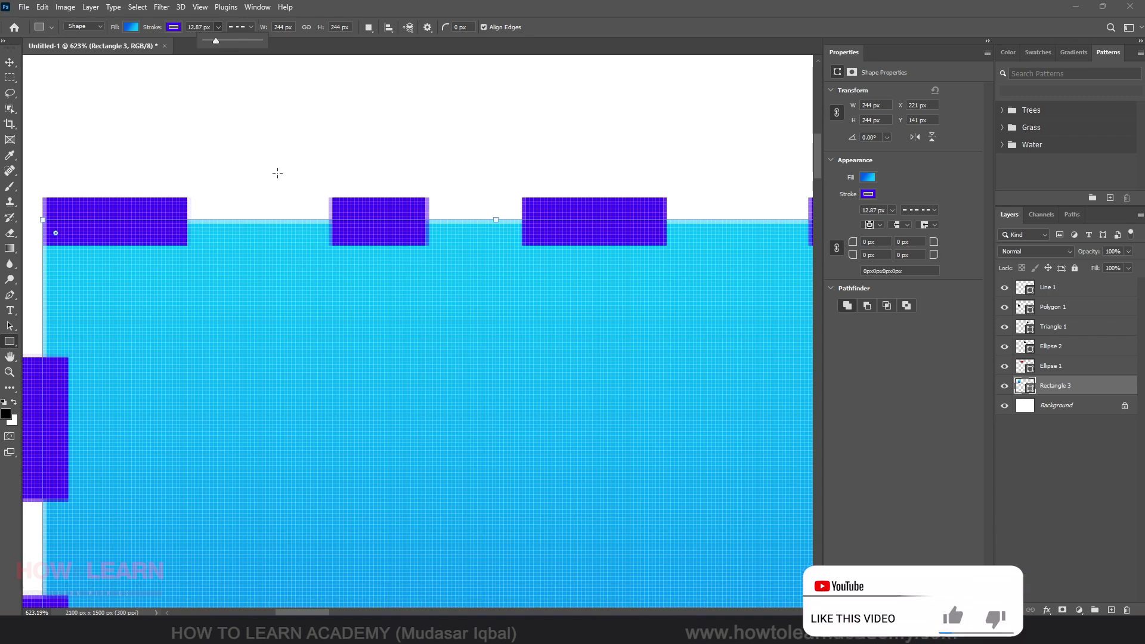
scroll(229, 232, "down", 1)
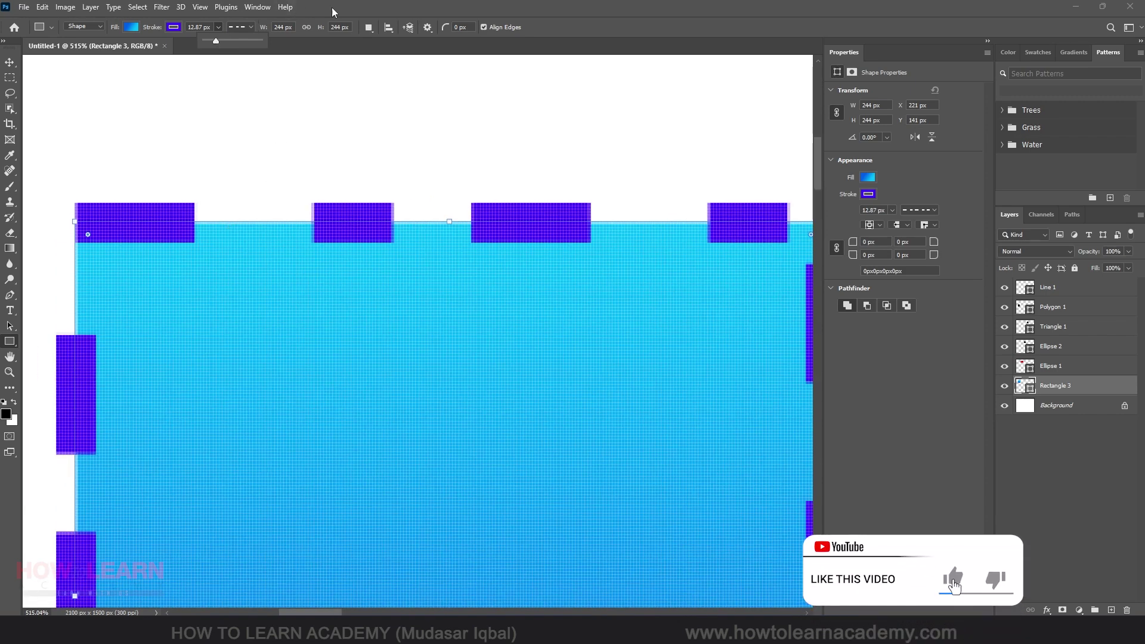
Step: In the detailed stroke options, try the Inside alignment for the square's stroke and finally set it to Outside
left_click(237, 26)
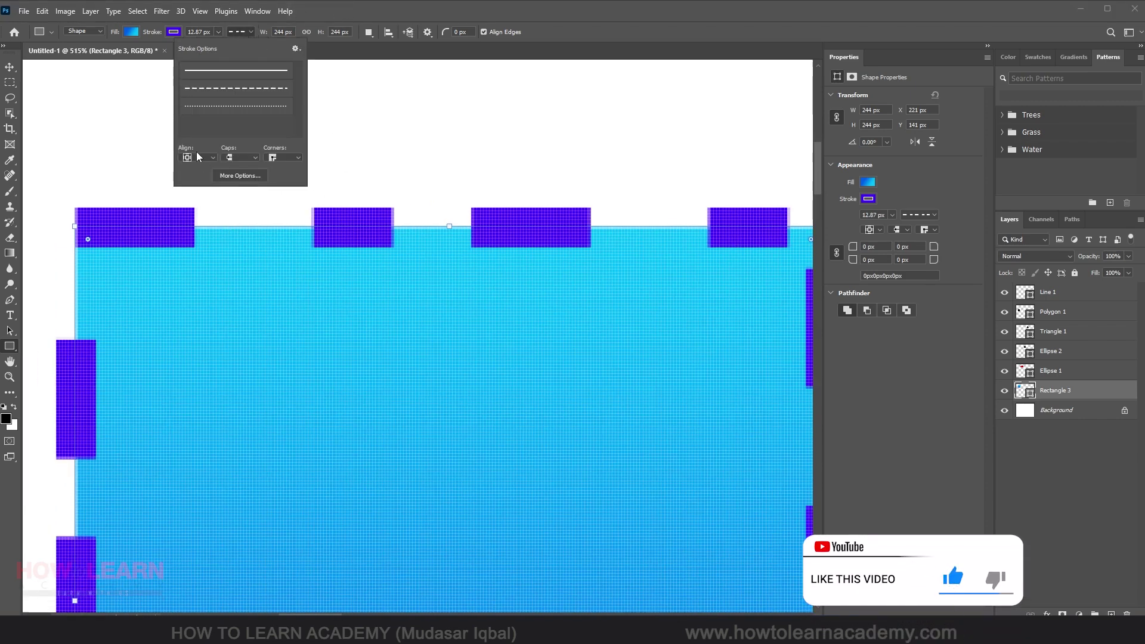
left_click(250, 177)
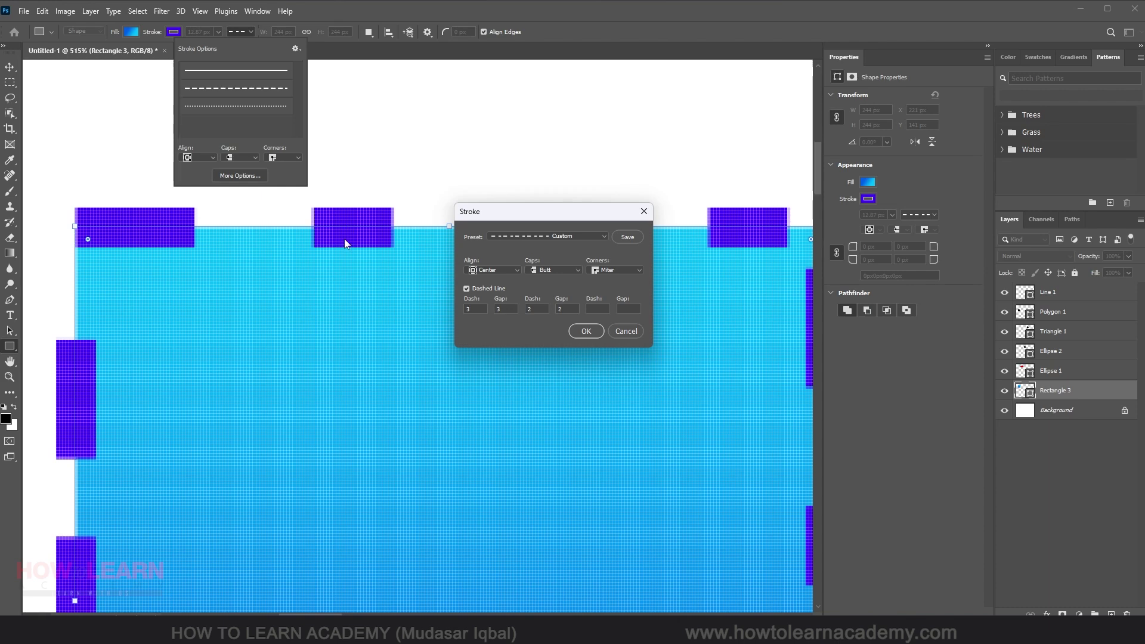
left_click(488, 271)
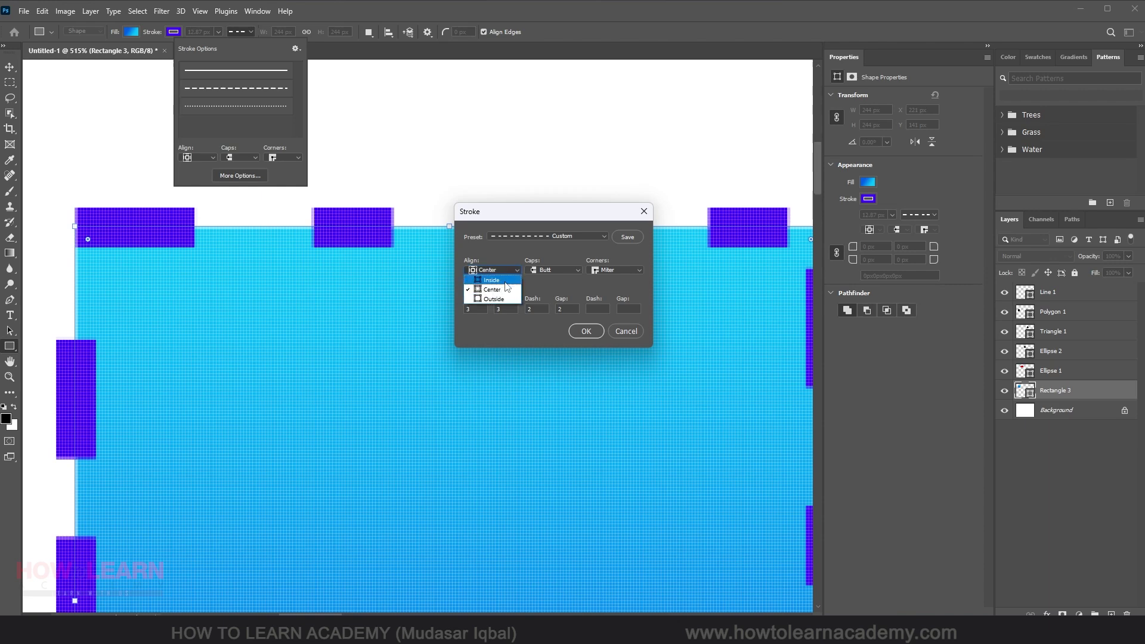
left_click(503, 280)
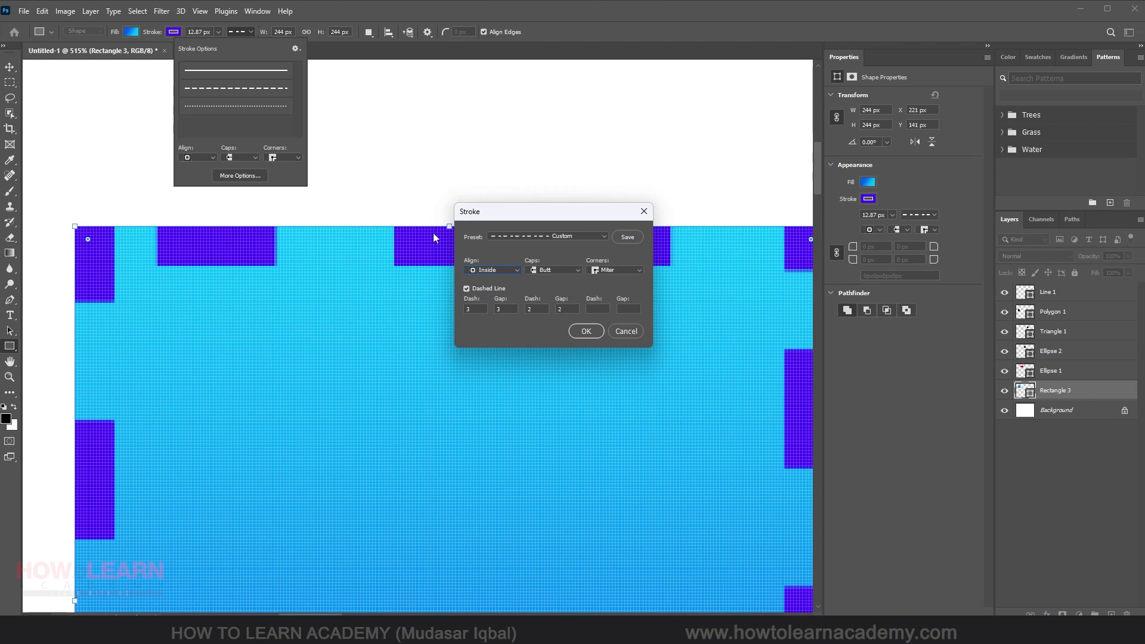
left_click(493, 271)
left_click(501, 299)
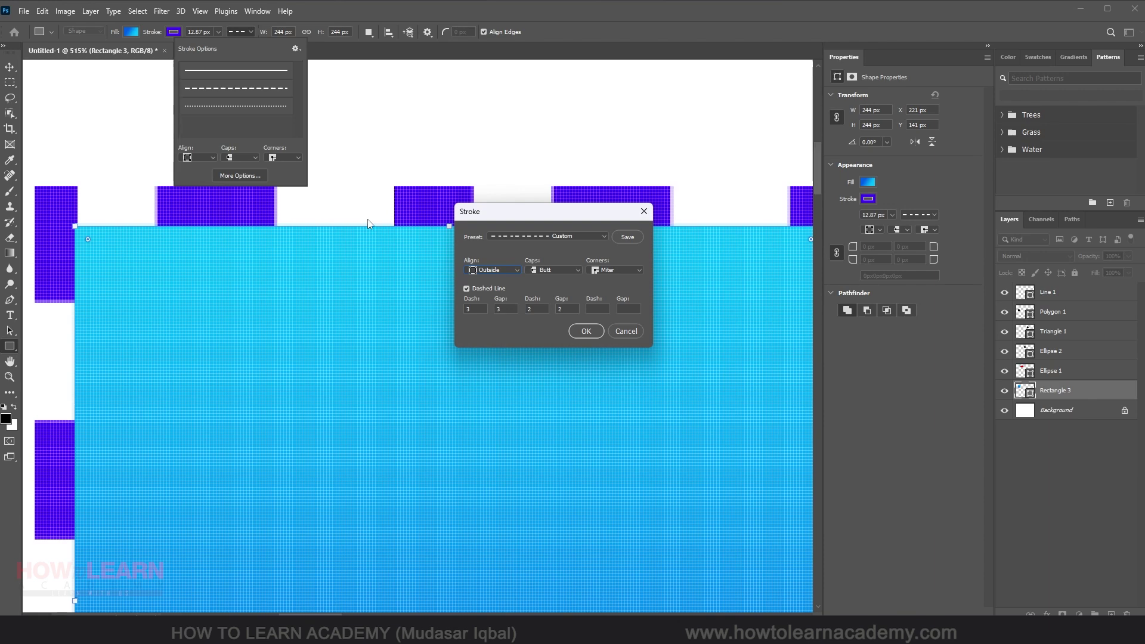
Step: Set the caps of the square's dashed stroke to Round
left_click(554, 270)
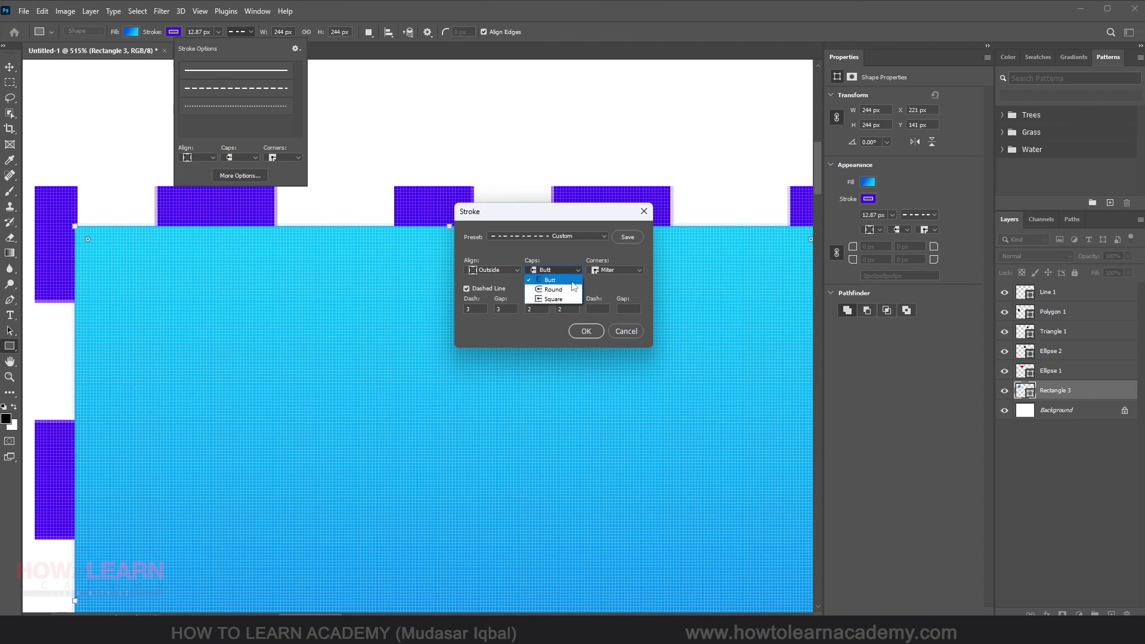
left_click(553, 290)
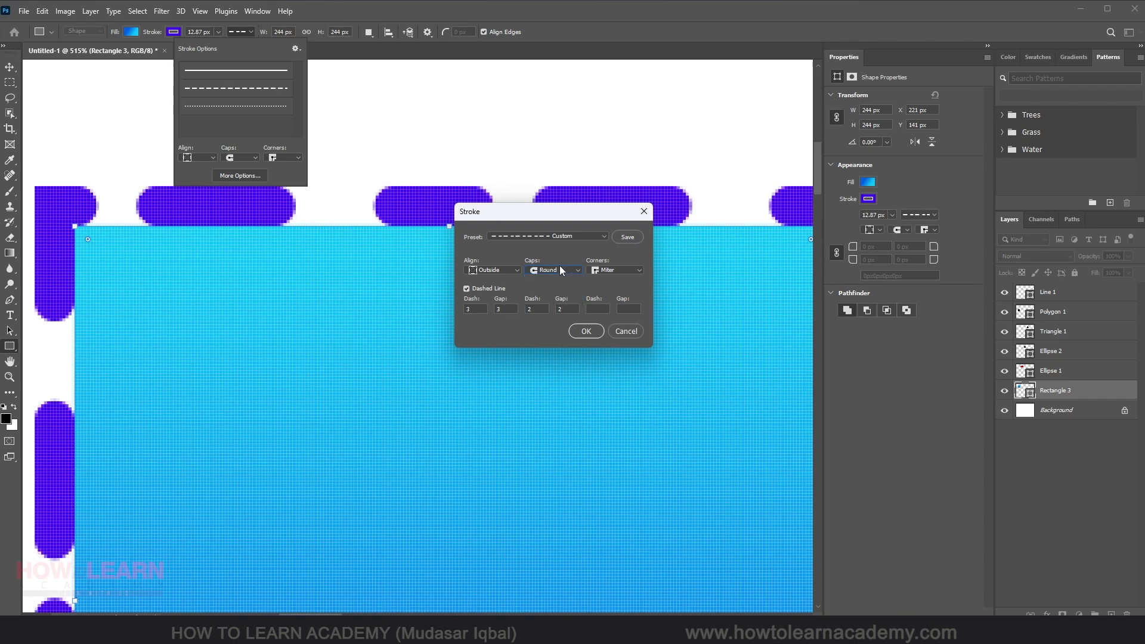
Step: Try Square and Round caps for the square's dashed stroke, and finally set the caps to Butt with Outside alignment
left_click(559, 270)
left_click(567, 301)
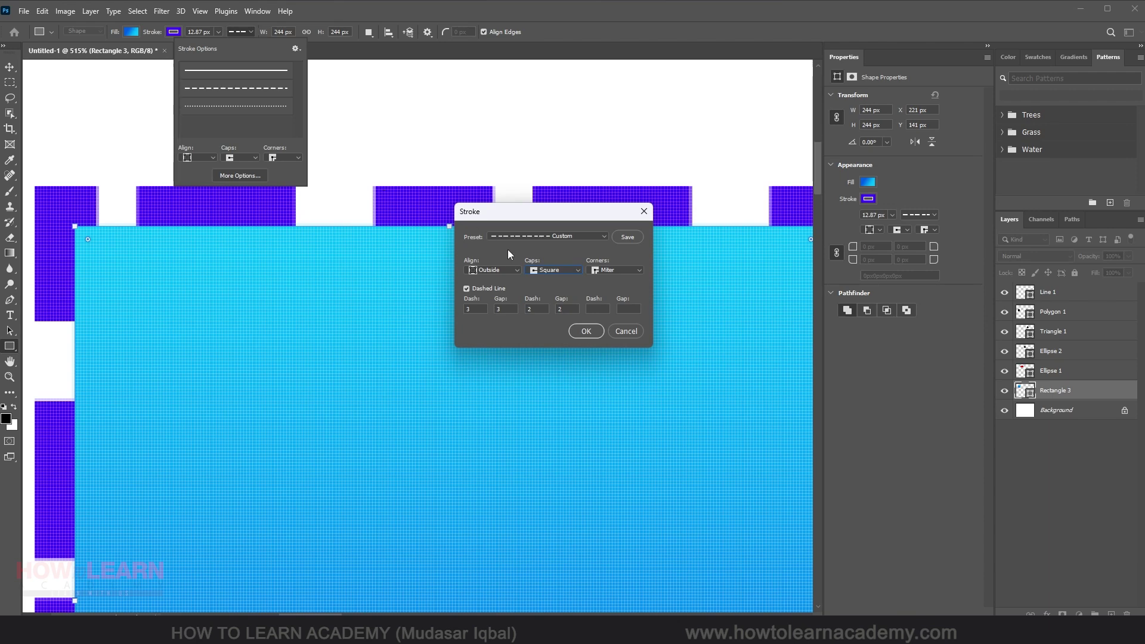
left_click(545, 271)
left_click(566, 274)
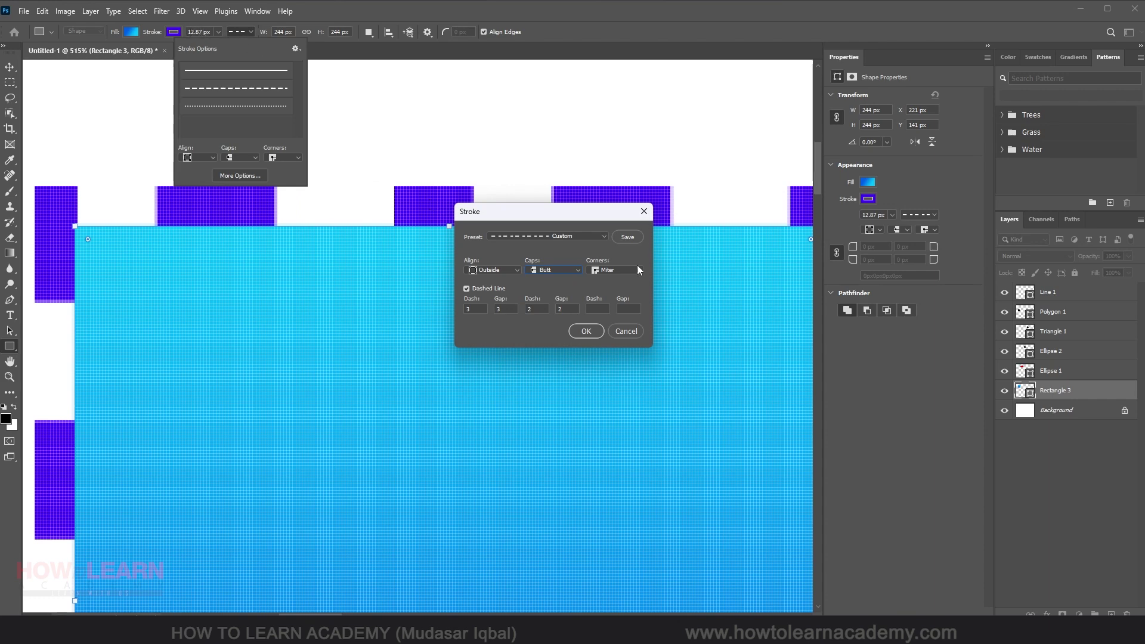
left_click(563, 267)
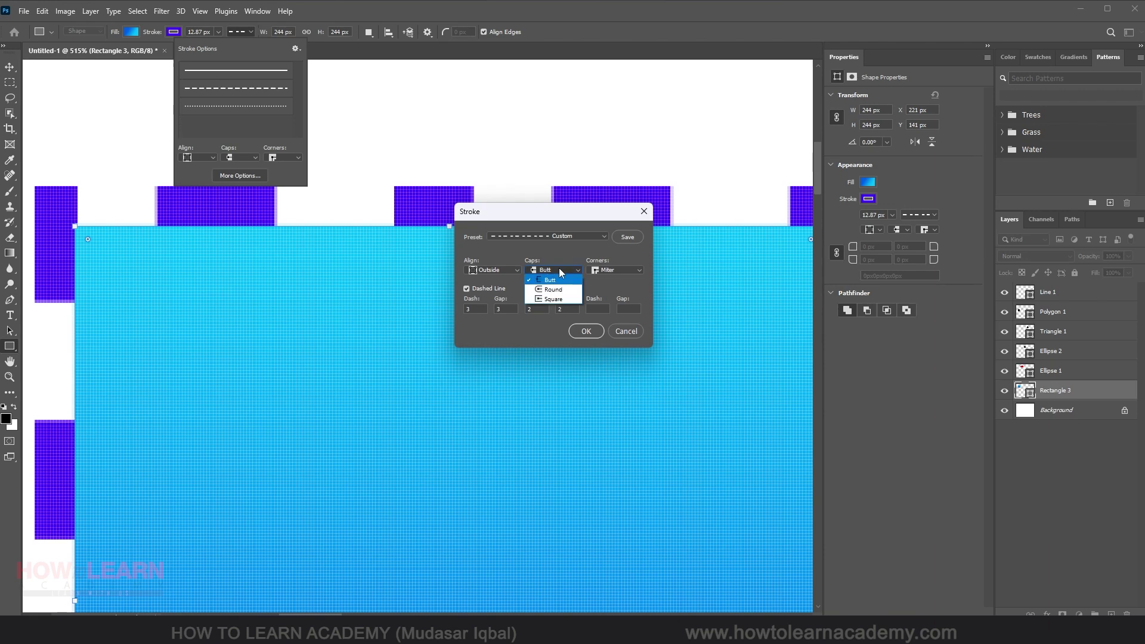
left_click(555, 289)
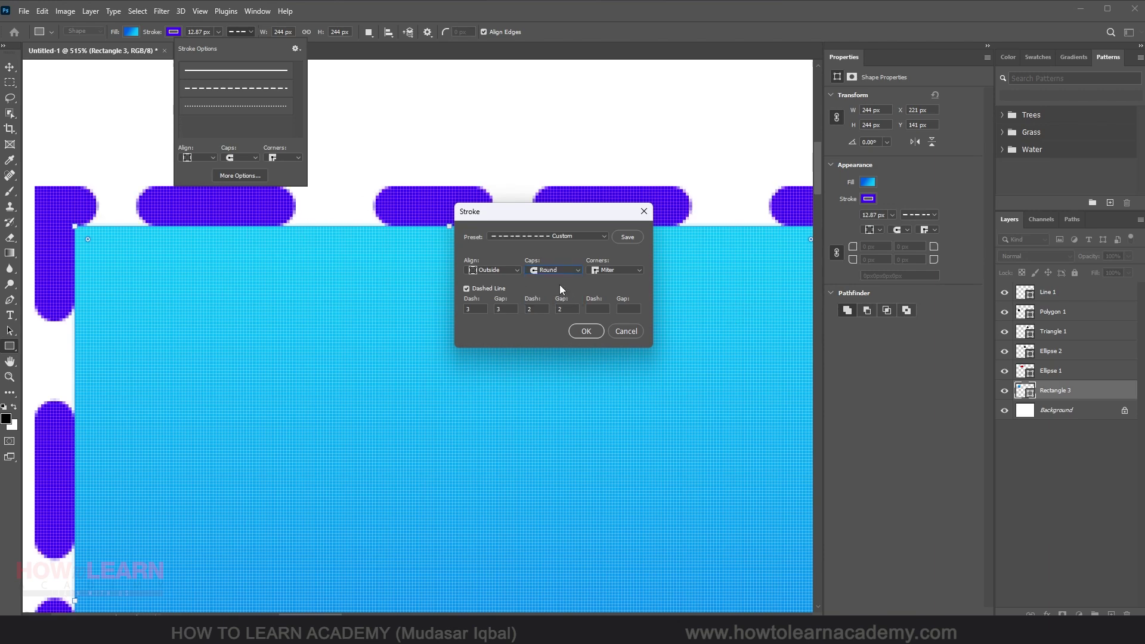
left_click(554, 270)
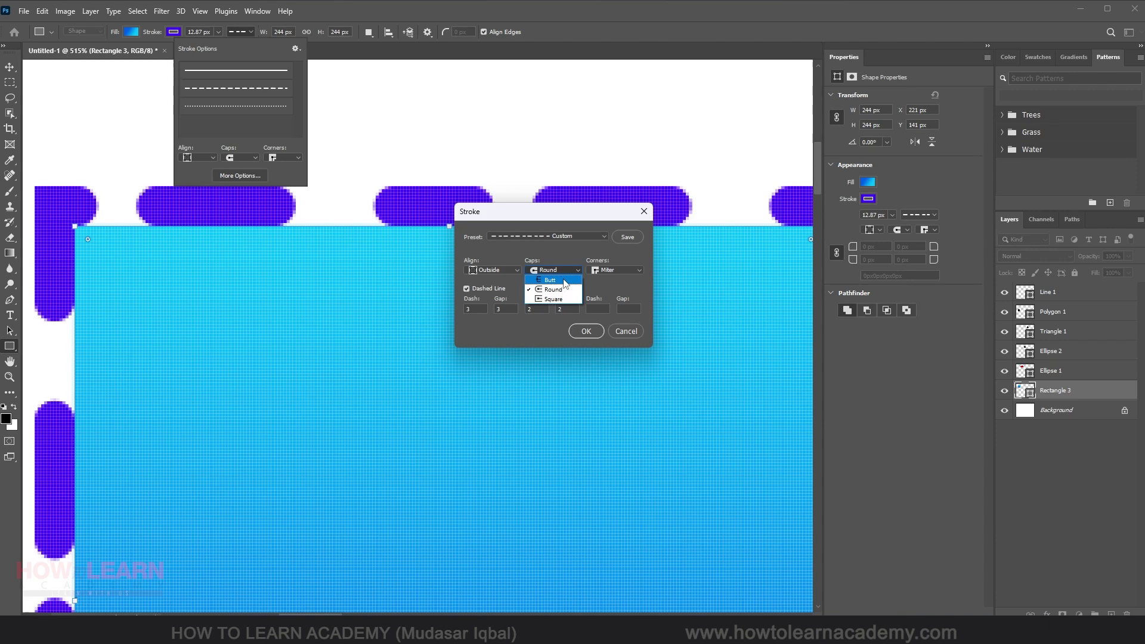
left_click(554, 278)
left_click(488, 269)
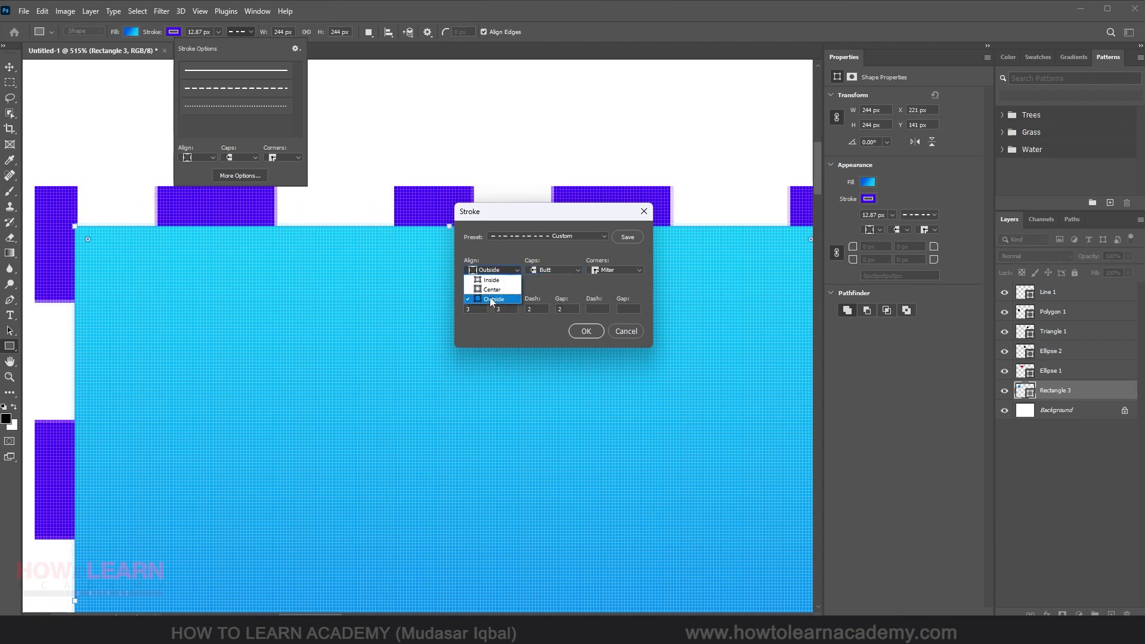
left_click(489, 297)
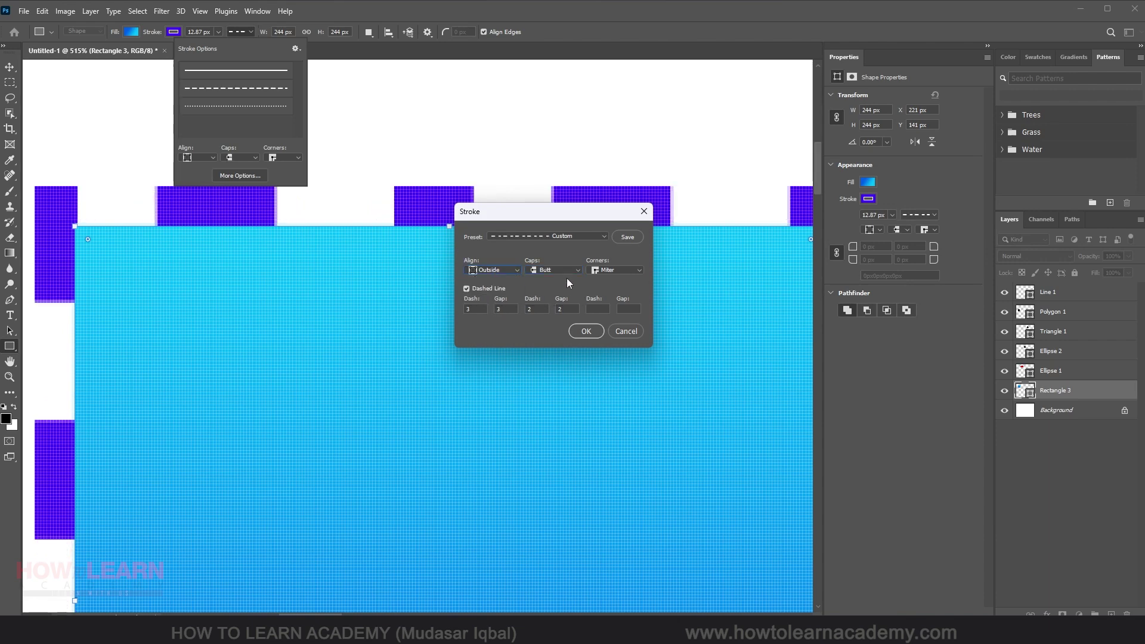
Step: Turn off the square's dashed line and try Round and Bevel stroke corners, finally setting the corners back to Miter
left_click(467, 288)
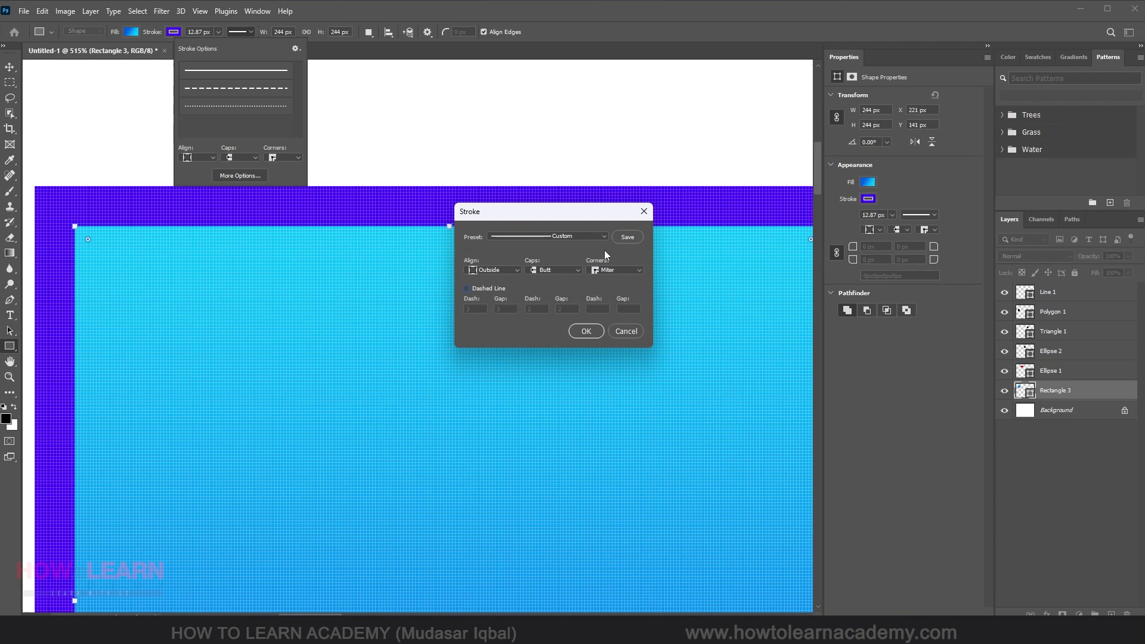
left_click(611, 271)
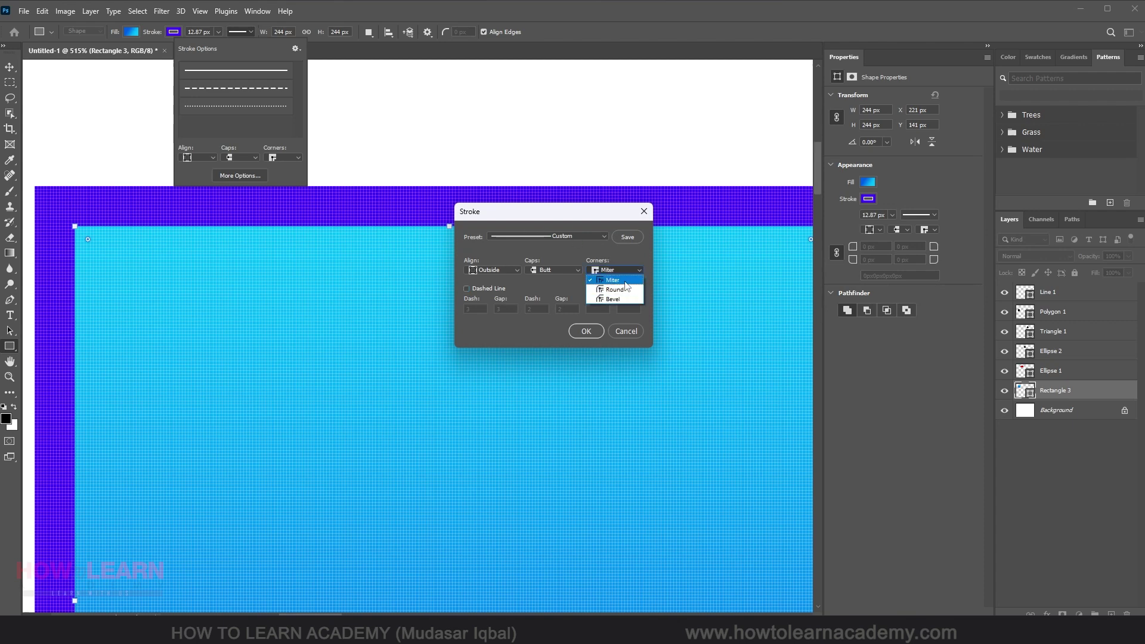
left_click(628, 289)
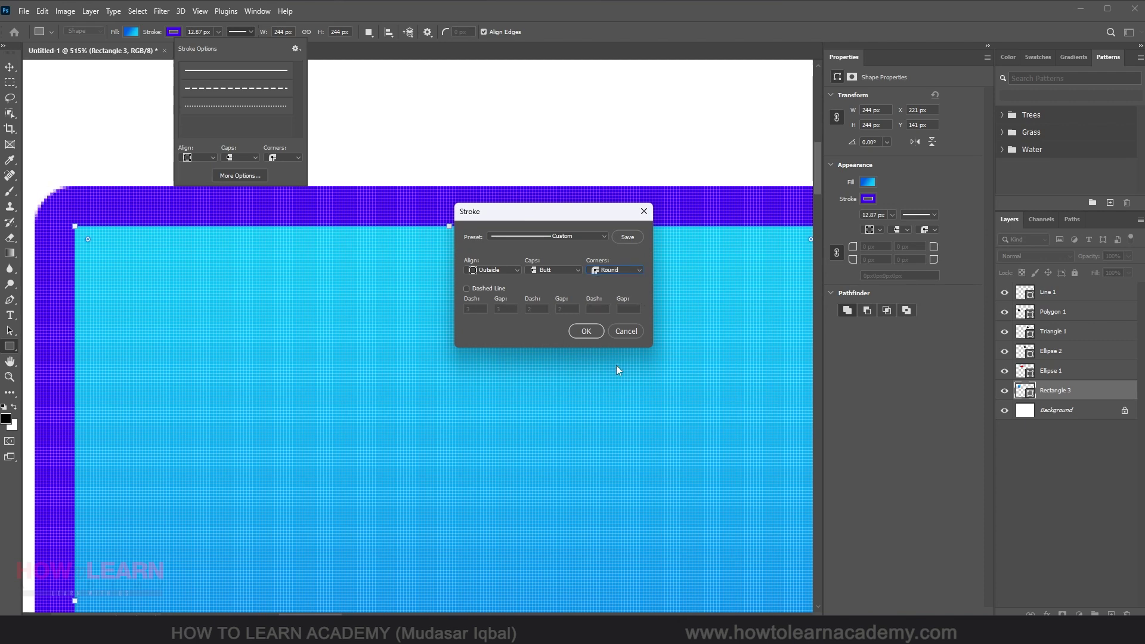
left_click(610, 273)
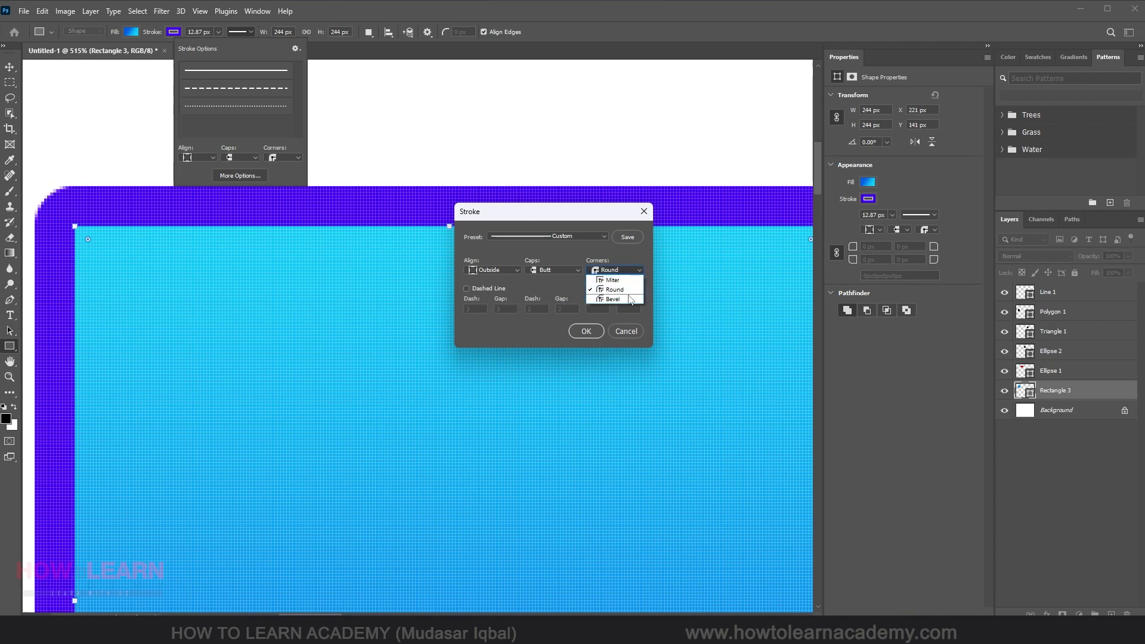
left_click(628, 298)
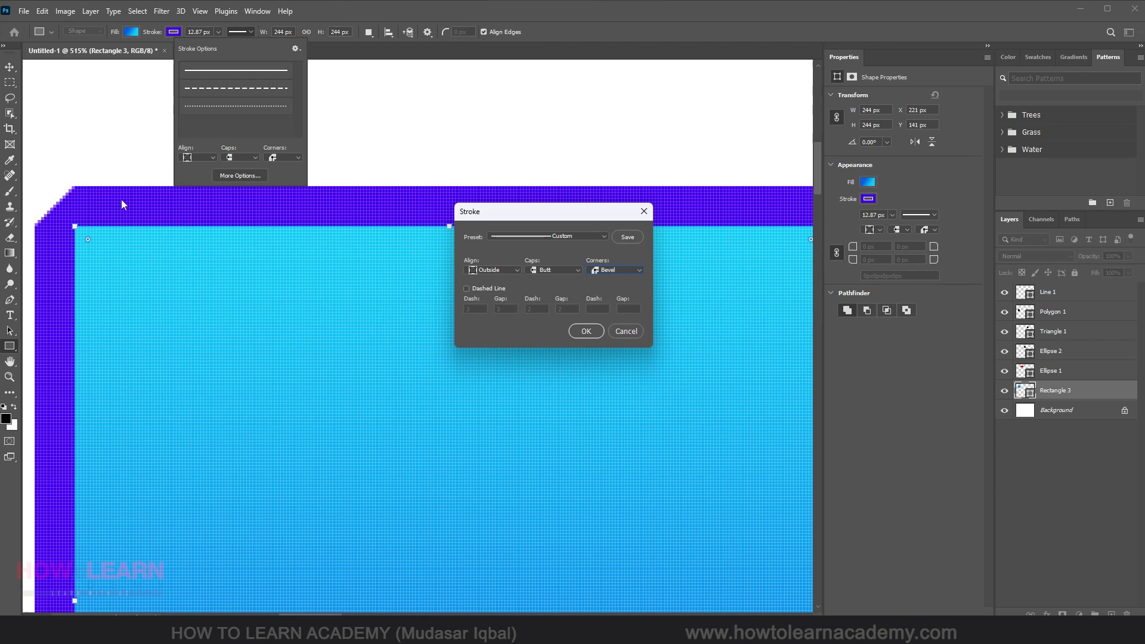
left_click(614, 273)
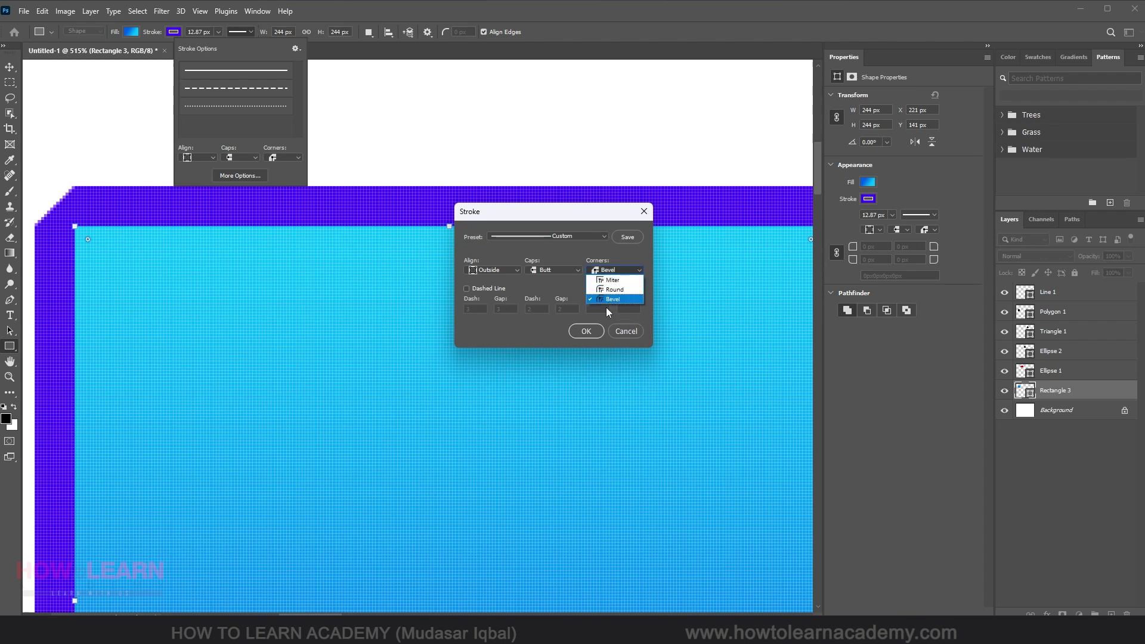
left_click(626, 281)
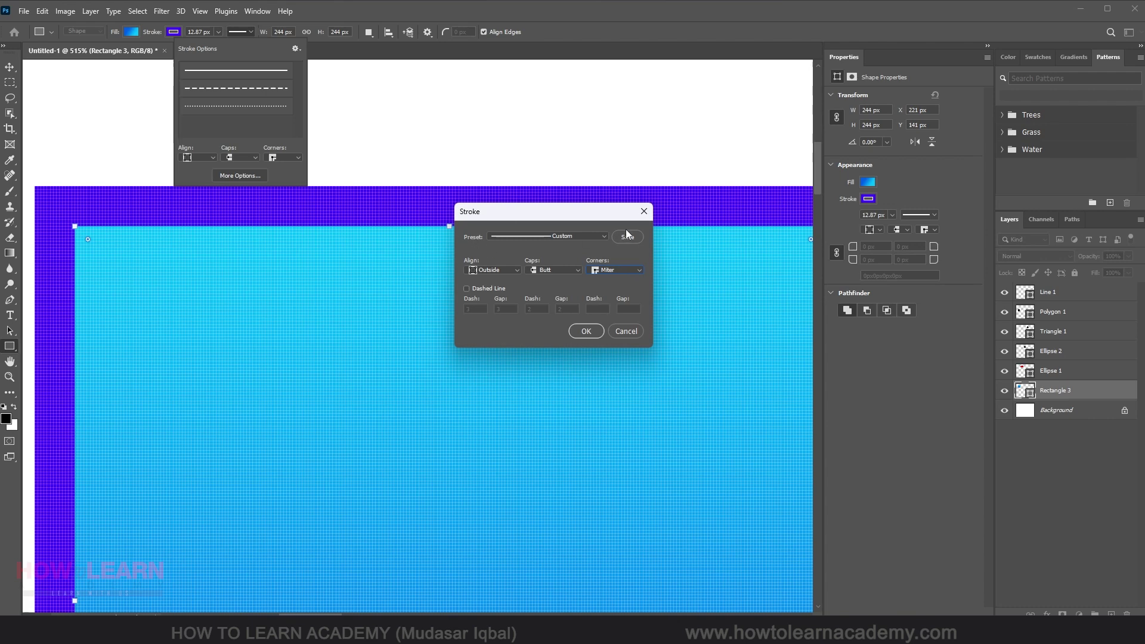
Step: Save the dashed line with dashes and gaps of 3, 3, 2, 2 as a stroke preset, and apply a solid stroke to the square
left_click(466, 289)
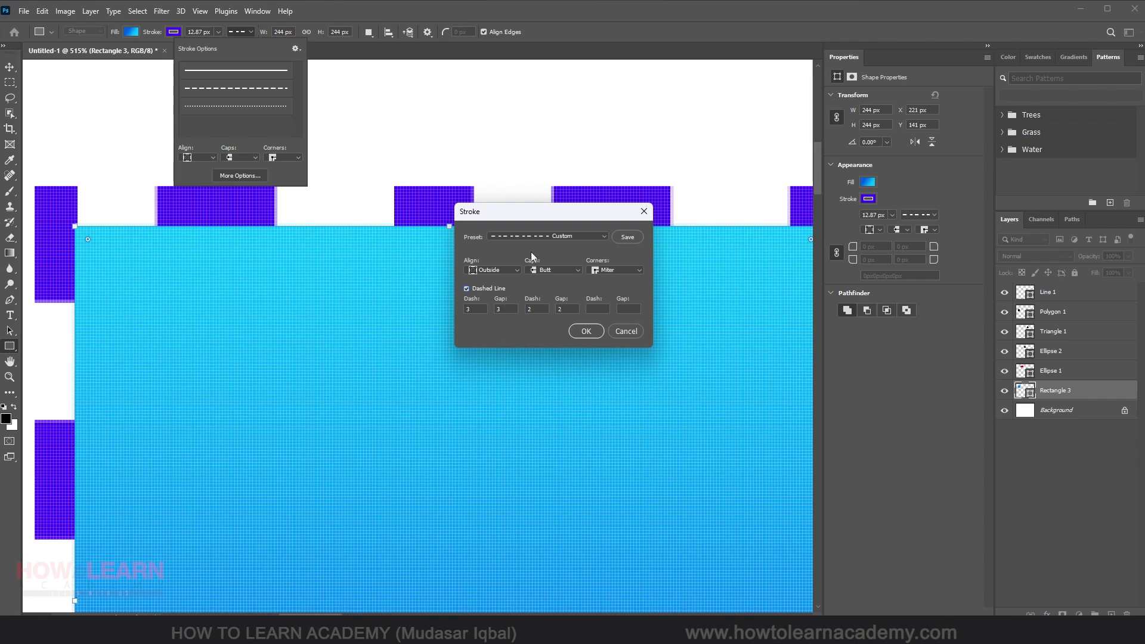
left_click(632, 238)
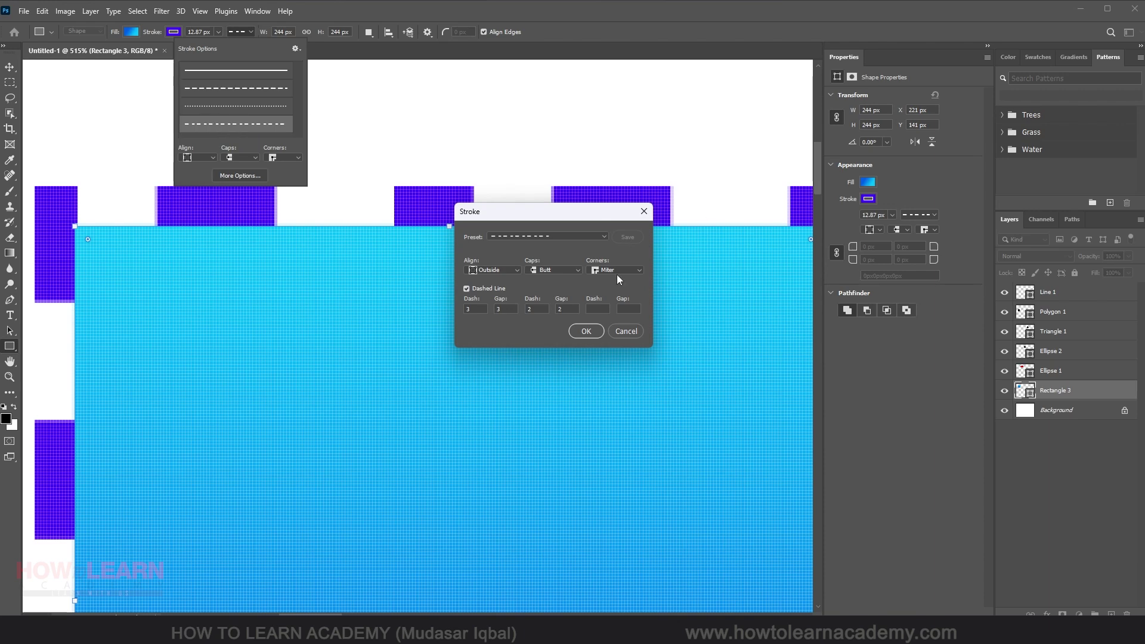
left_click(466, 288)
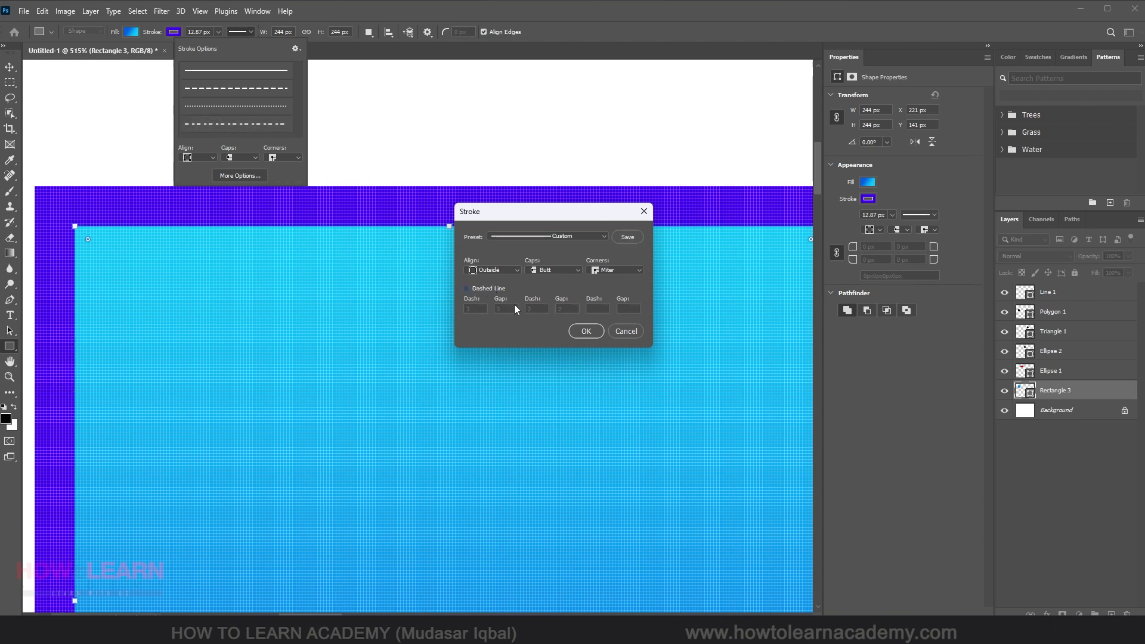
left_click(583, 332)
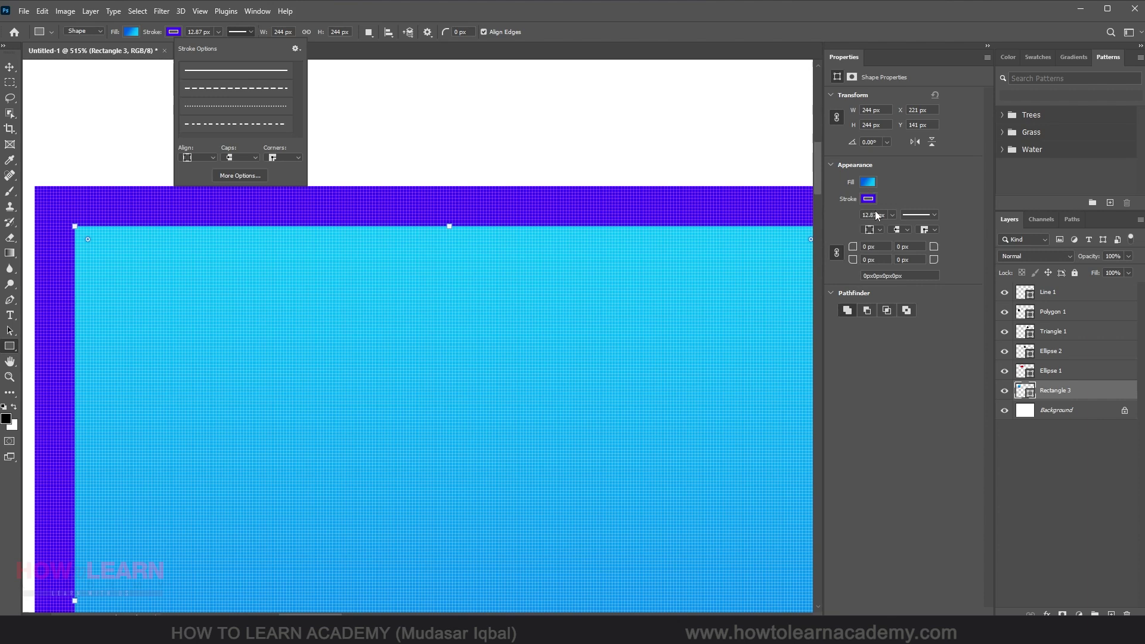
Step: Examine the line type, alignment, caps and corner choices for the stroke in the square's shape properties
left_click(917, 215)
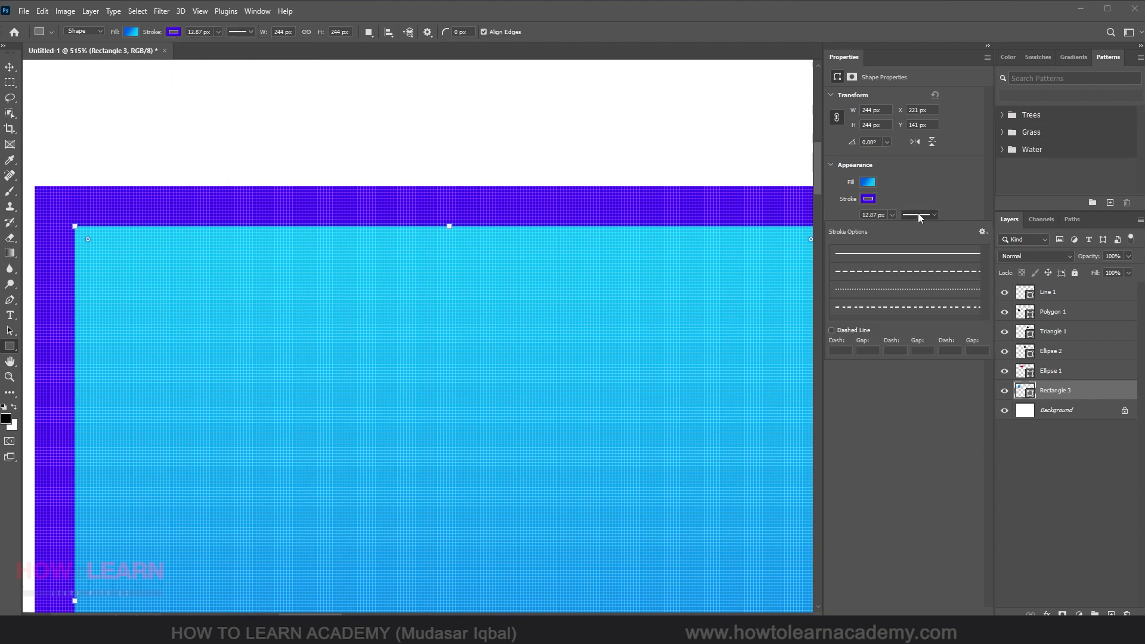
left_click(893, 255)
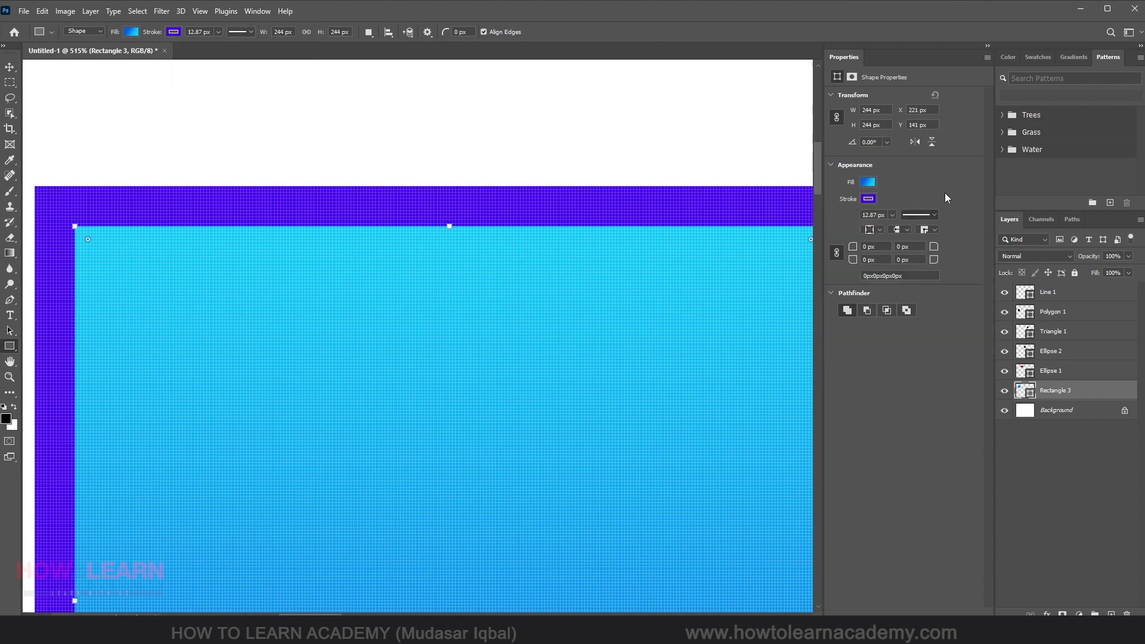
left_click(879, 229)
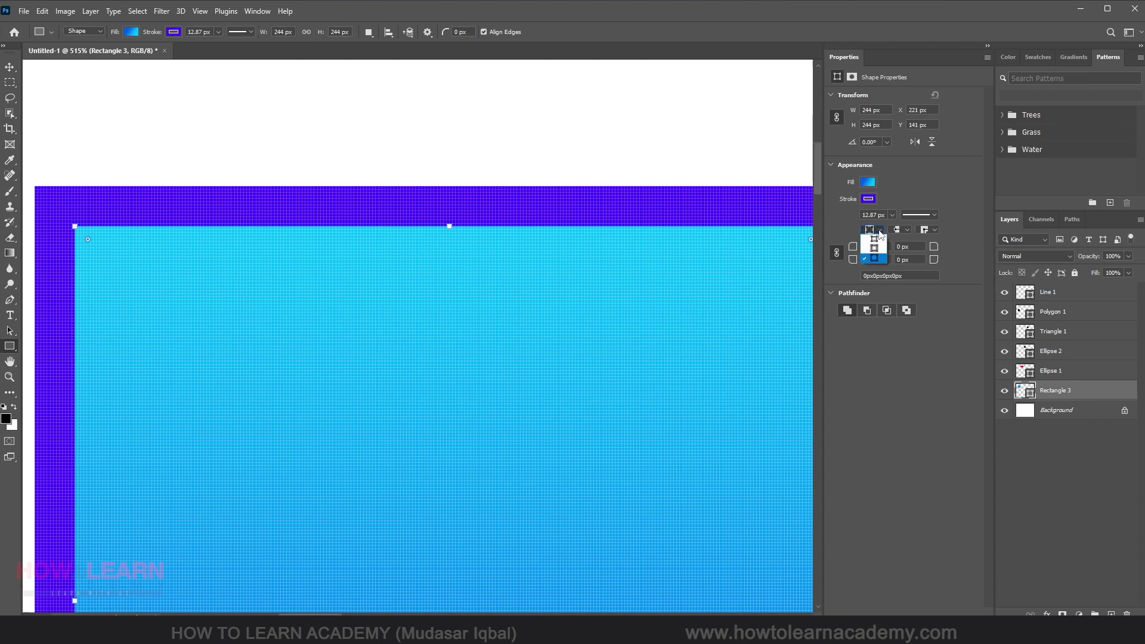
left_click(889, 236)
left_click(908, 231)
left_click(908, 235)
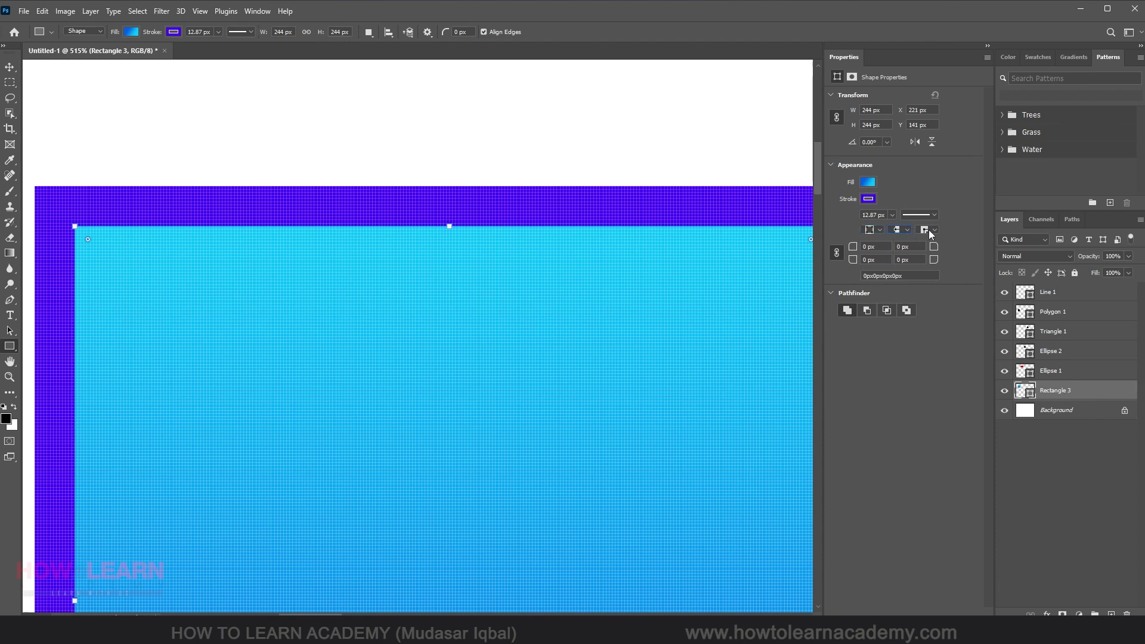
left_click(936, 230)
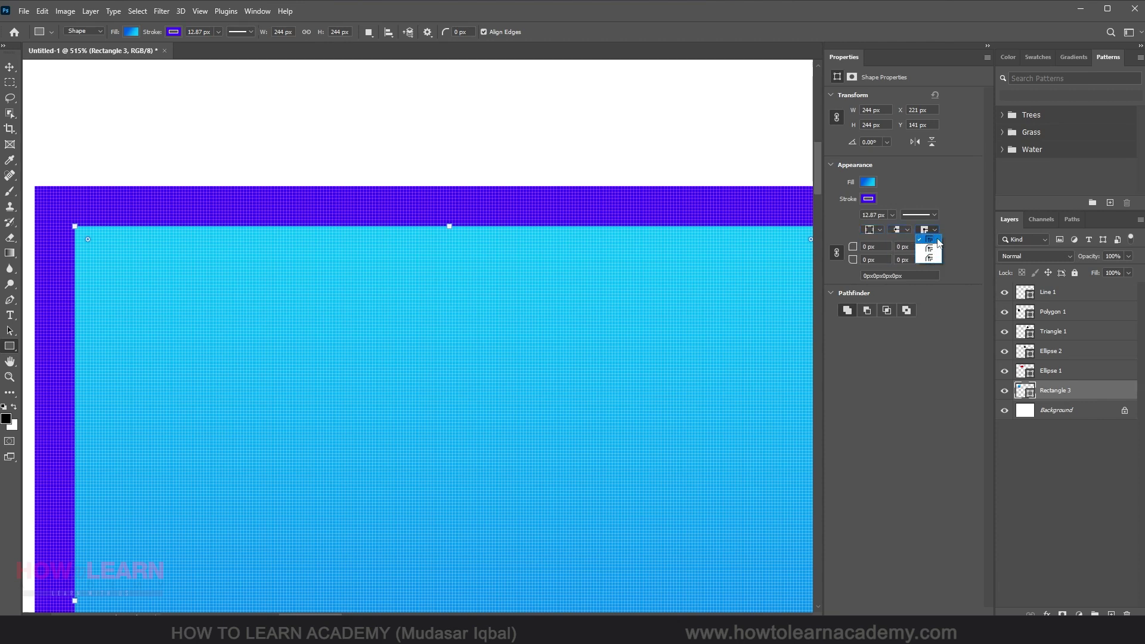
left_click(958, 201)
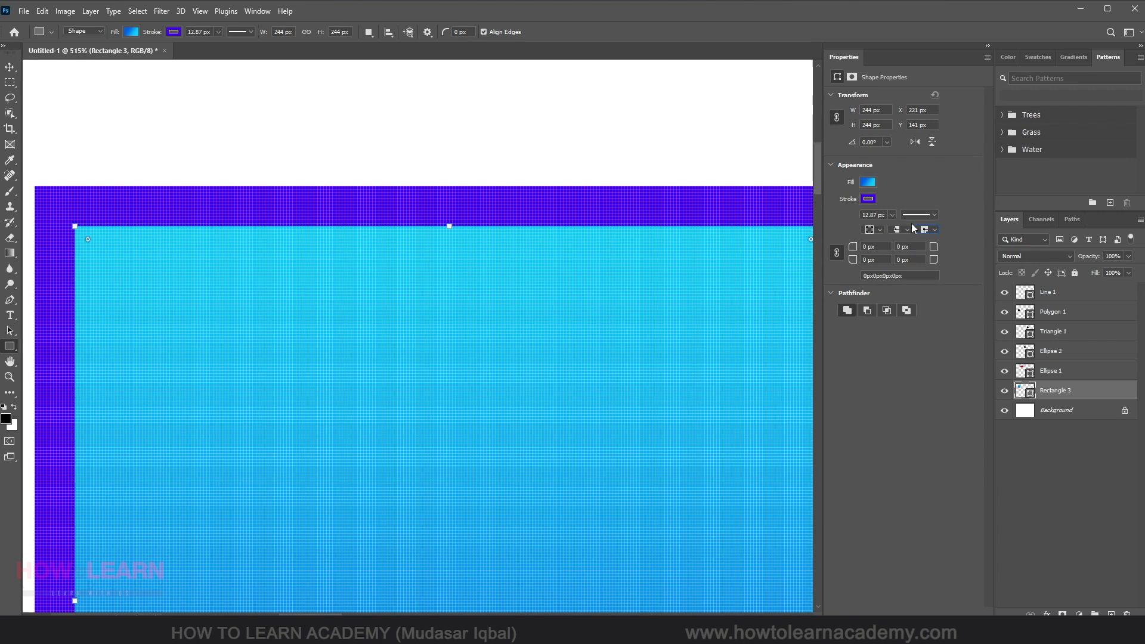
Step: Switch to the Move tool, deselect the square to view its solid stroke, and select it again
left_click(9, 66)
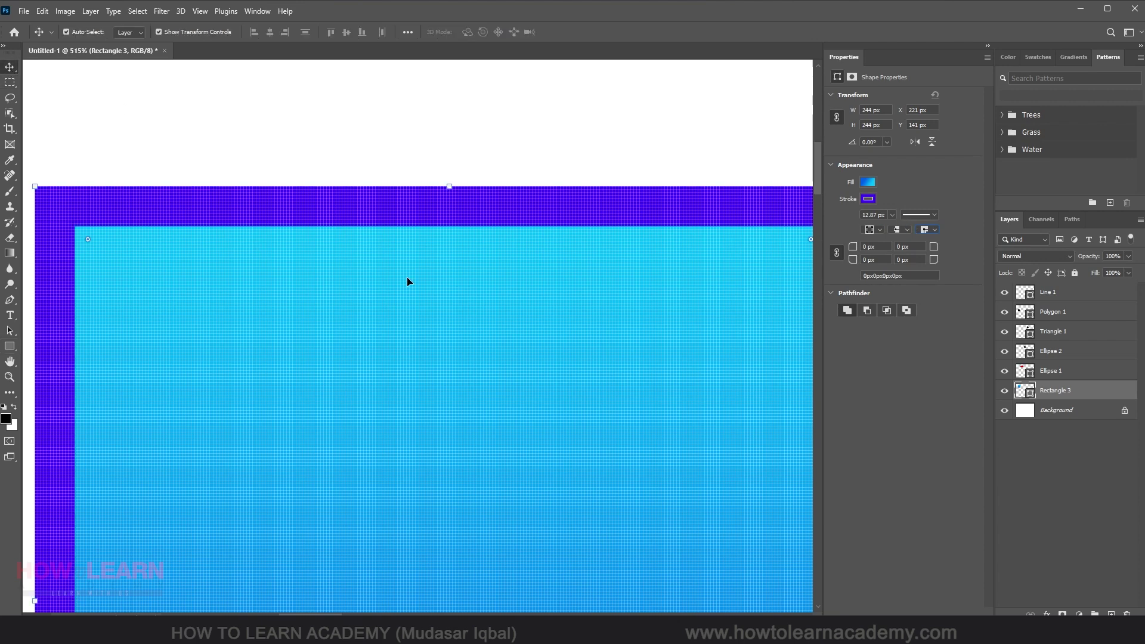
left_click(277, 171)
scroll(314, 251, "down", 5)
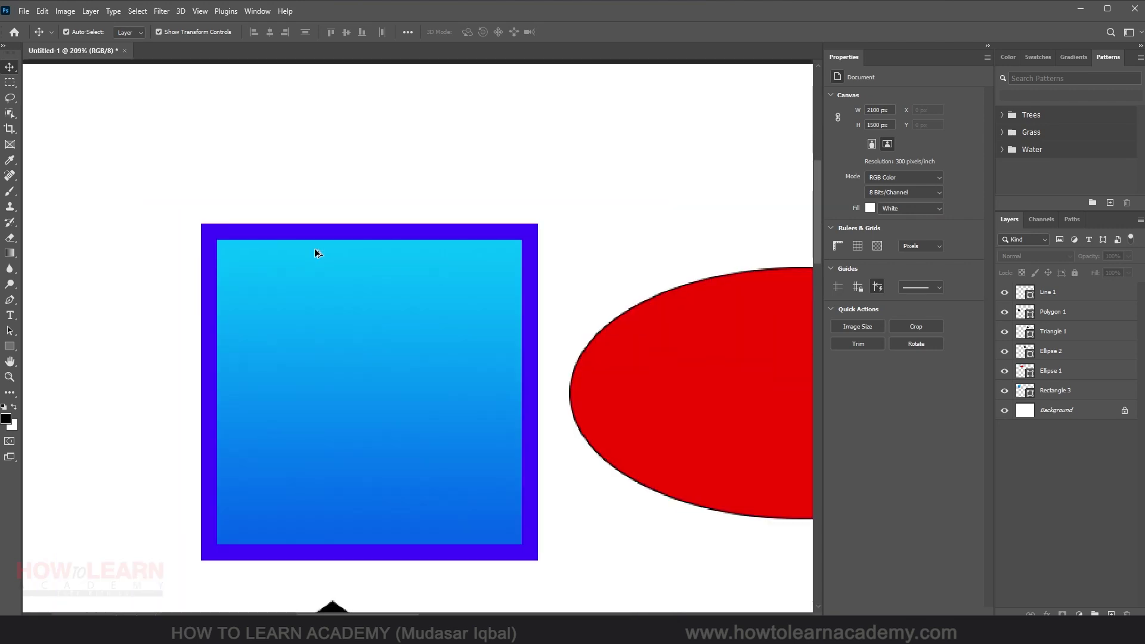
scroll(399, 309, "down", 2)
scroll(360, 393, "up", 2)
left_click(370, 305)
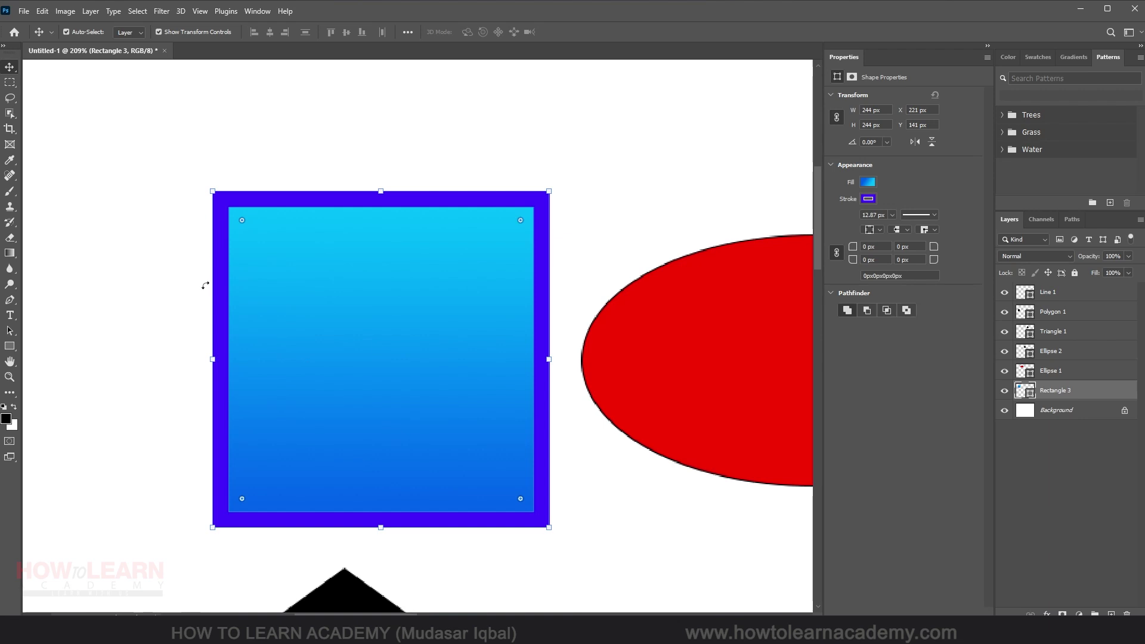
scroll(252, 204, "up", 3)
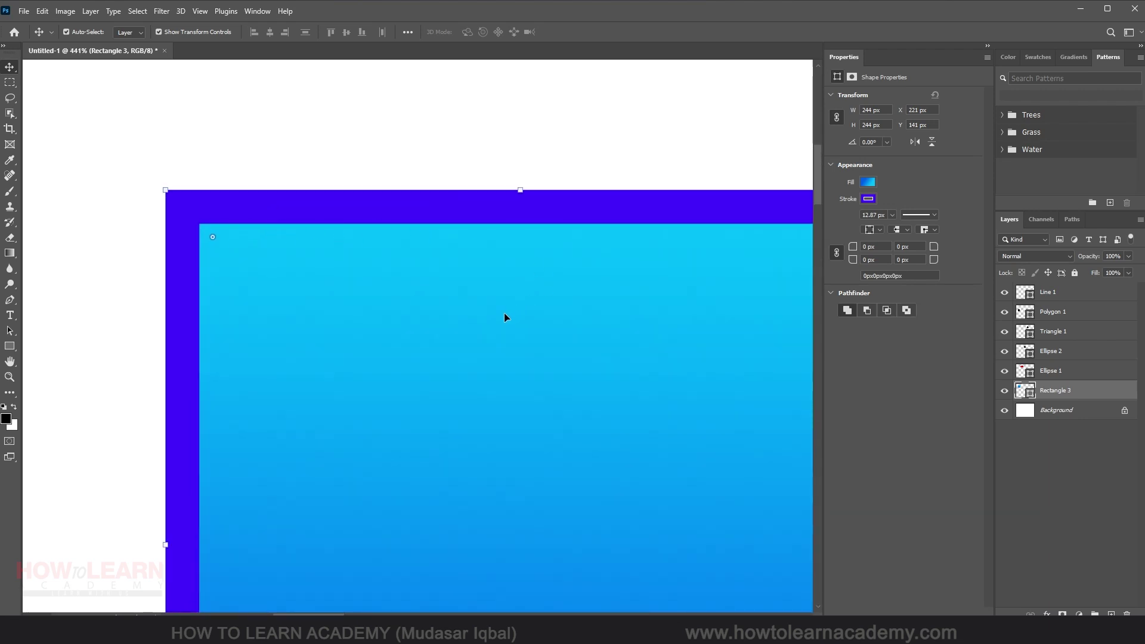
scroll(264, 239, "down", 2)
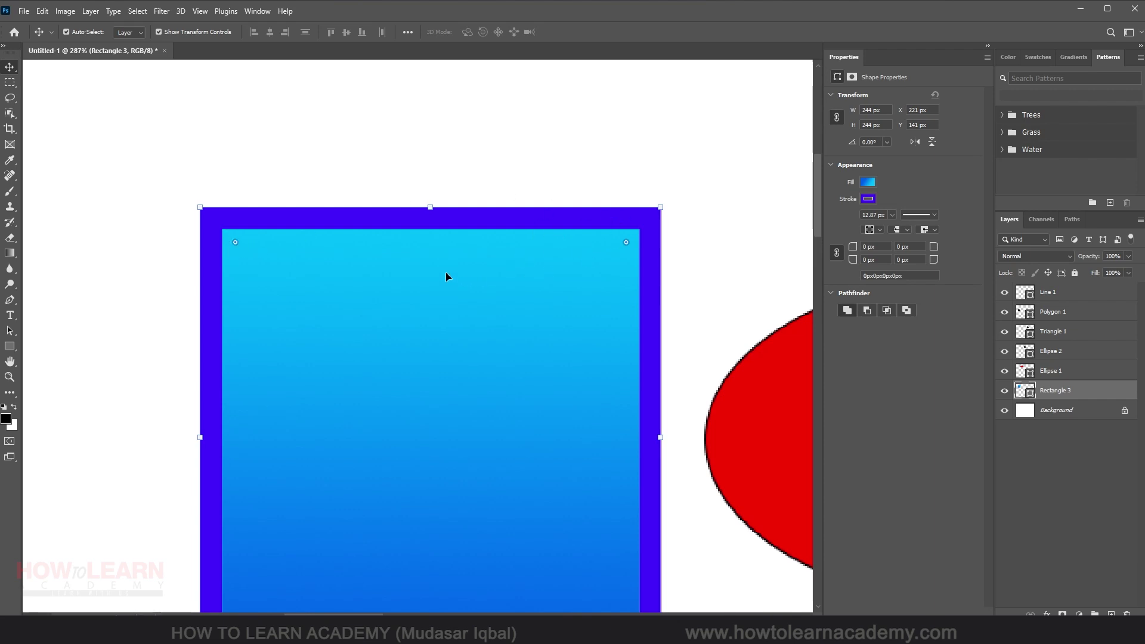
scroll(440, 267, "down", 3)
scroll(435, 459, "up", 1)
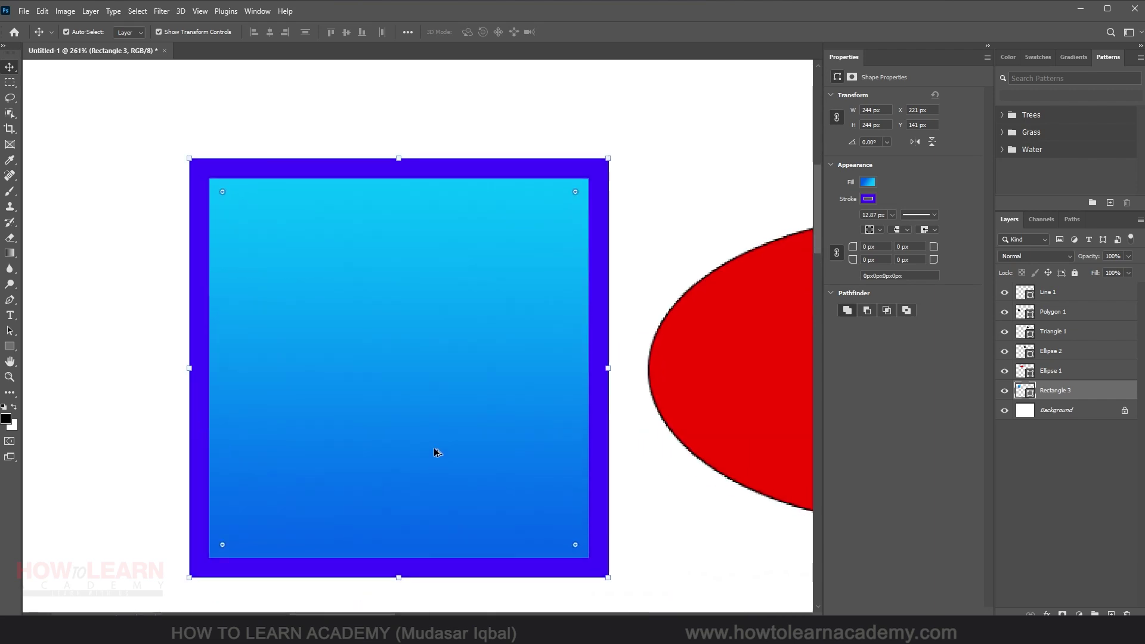
Step: Try rounding all the square's corners to about 26 px, and only its upper-right corner to about 83 px and lower-left to about 94 px
left_click_drag(573, 195, 564, 219)
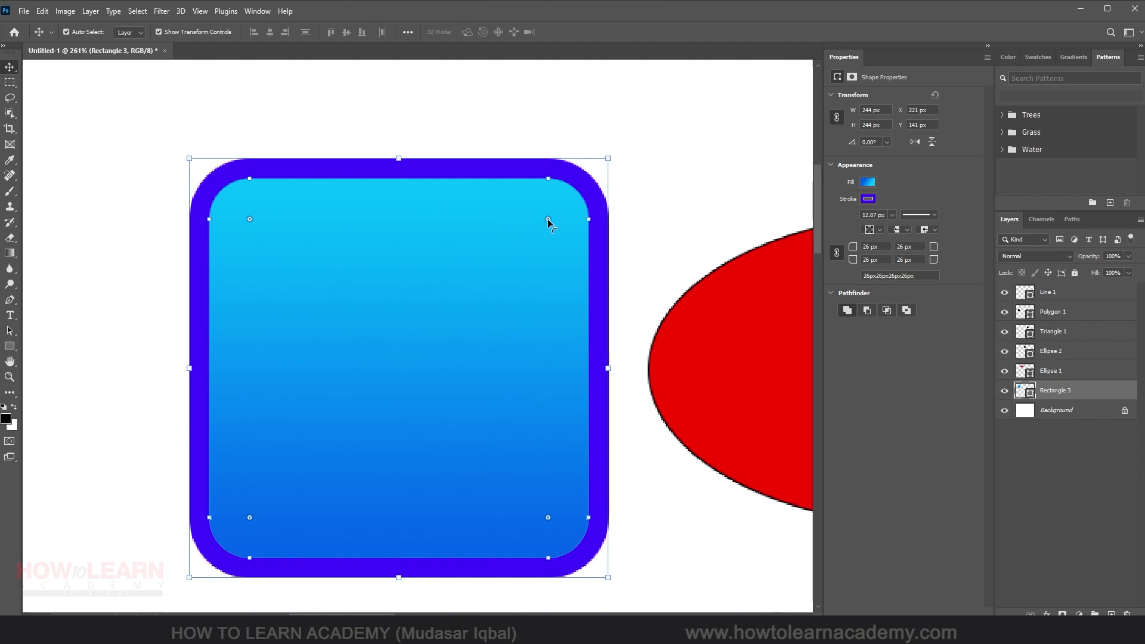
left_click_drag(547, 219, 451, 254)
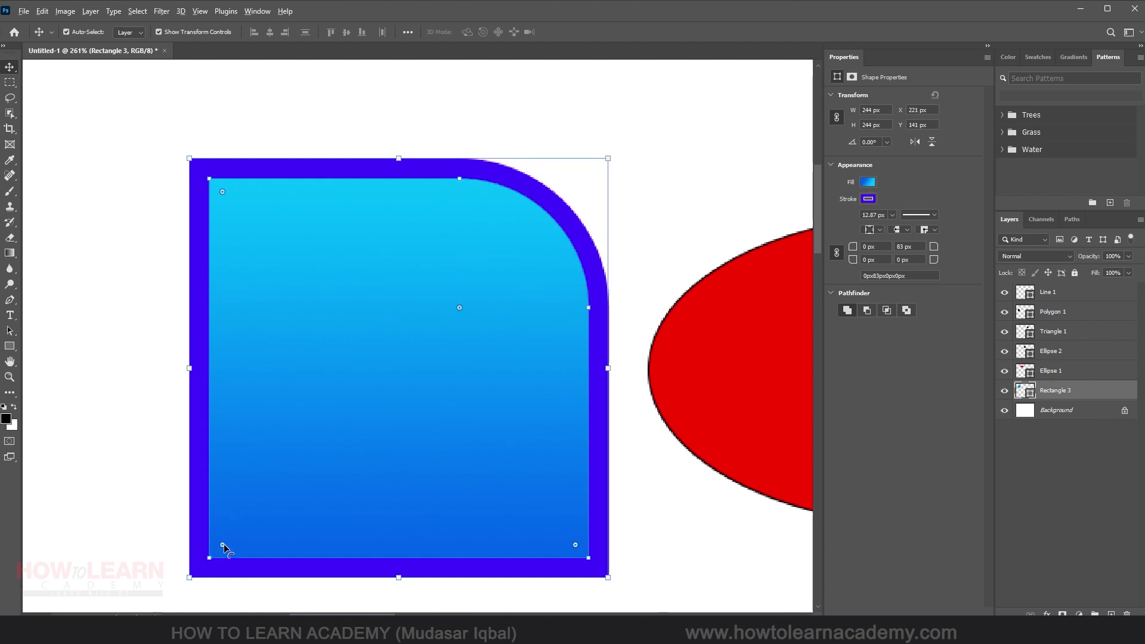
left_click_drag(223, 546, 358, 455)
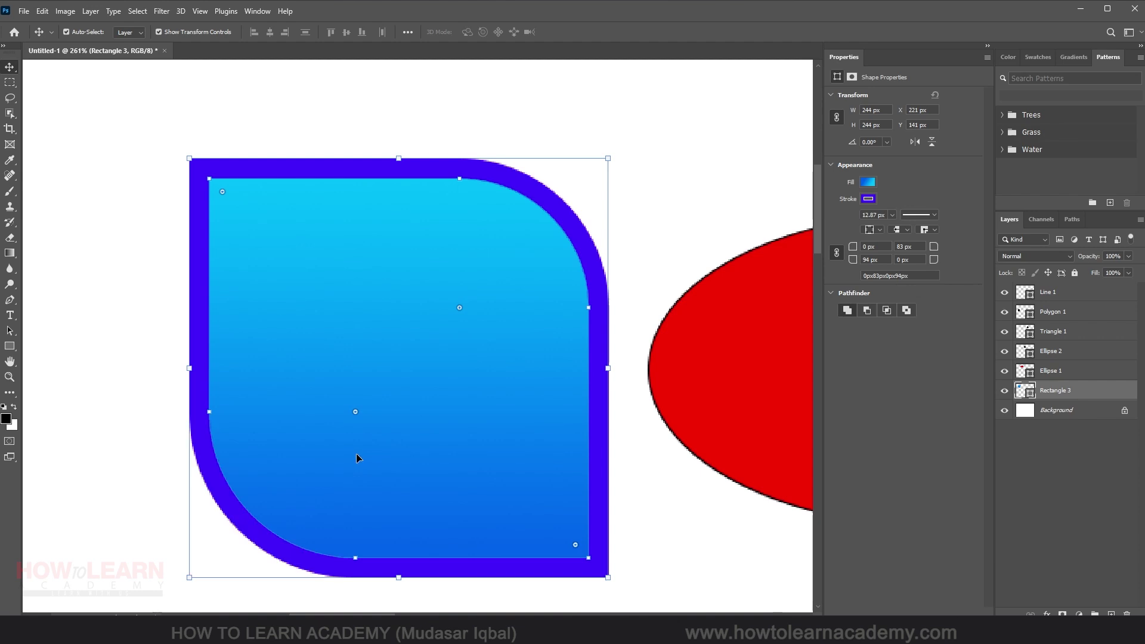
Step: Undo the individual corner rounding and set the radius of all four corners of the square to 58 px
key("ctrl+z")
key("ctrl+z")
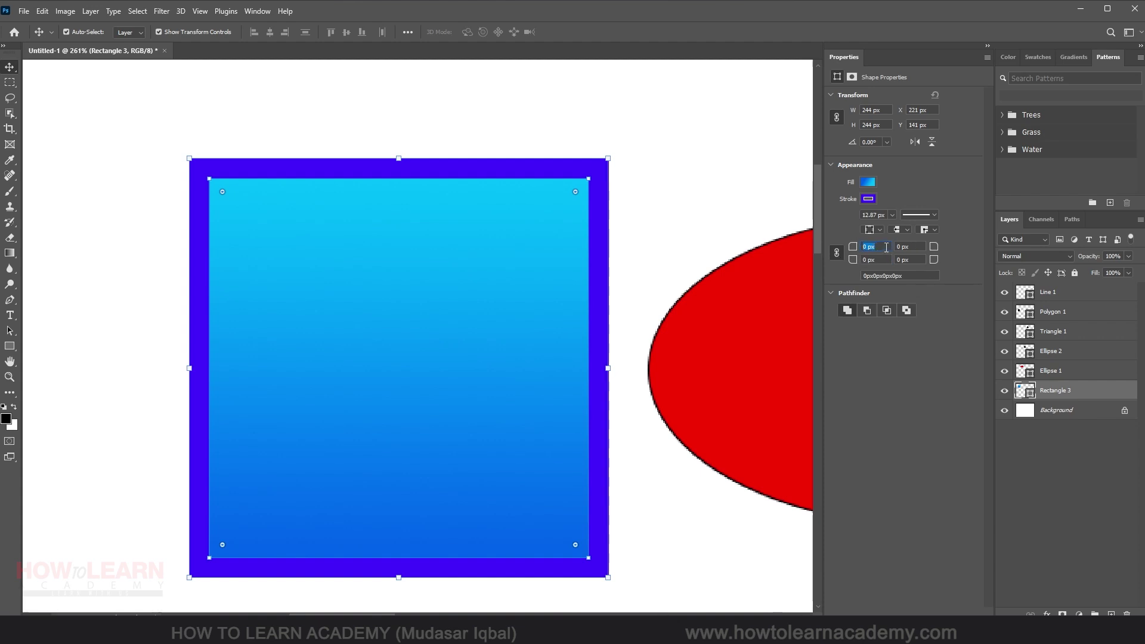
type("58")
key("Return")
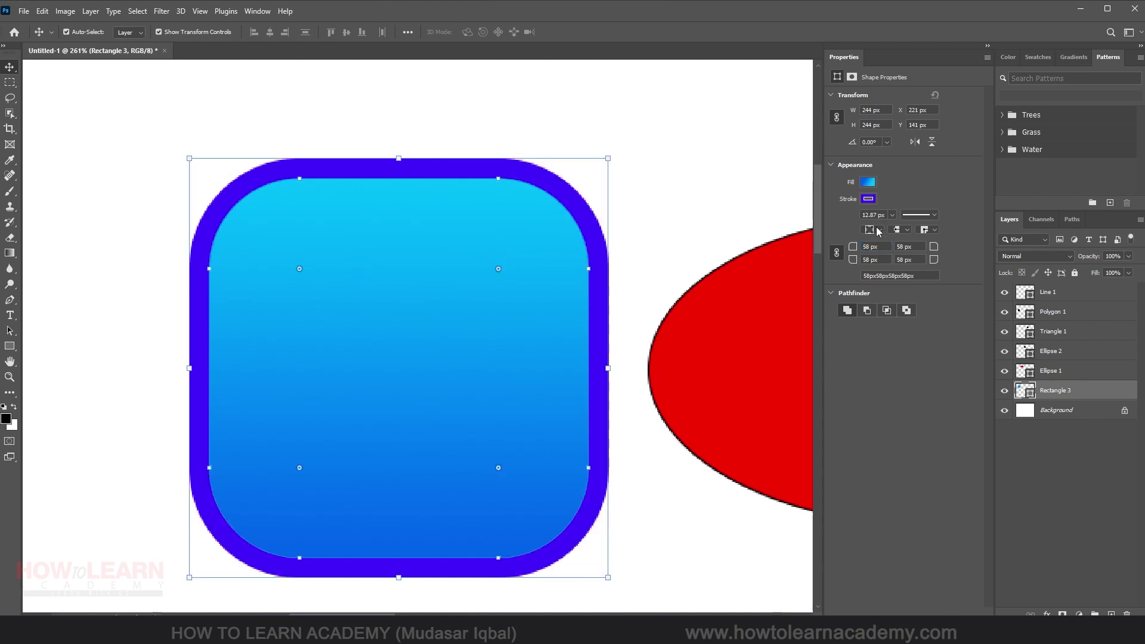
Step: Unlink the blue square's corner radii and set its lower-left and upper-right corners to 0 px
left_click(837, 253)
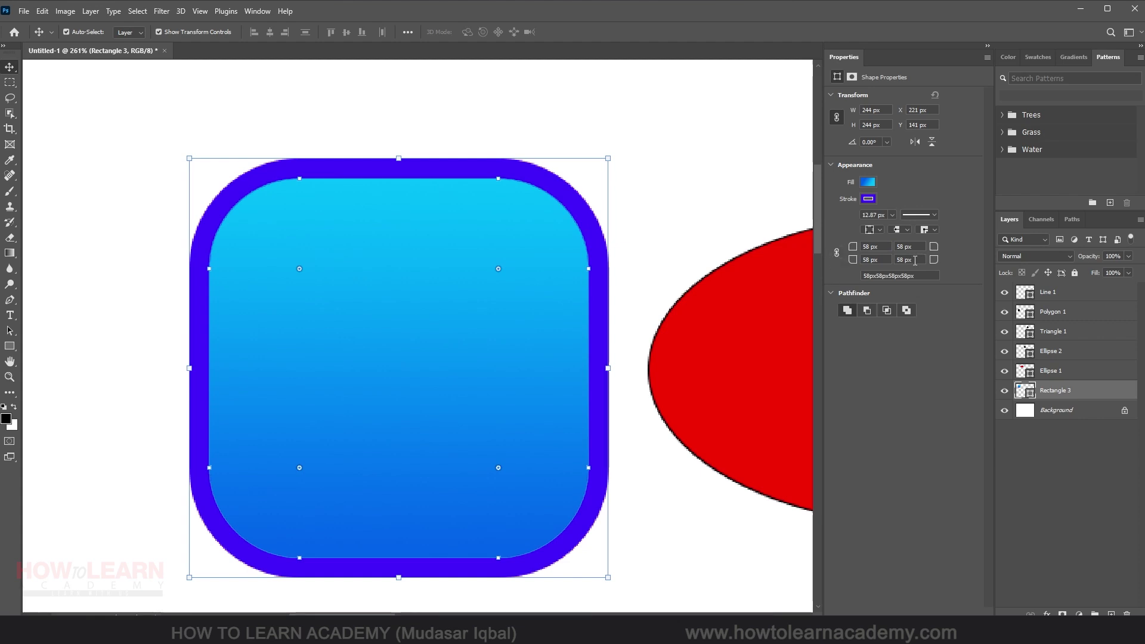
double_click(867, 260)
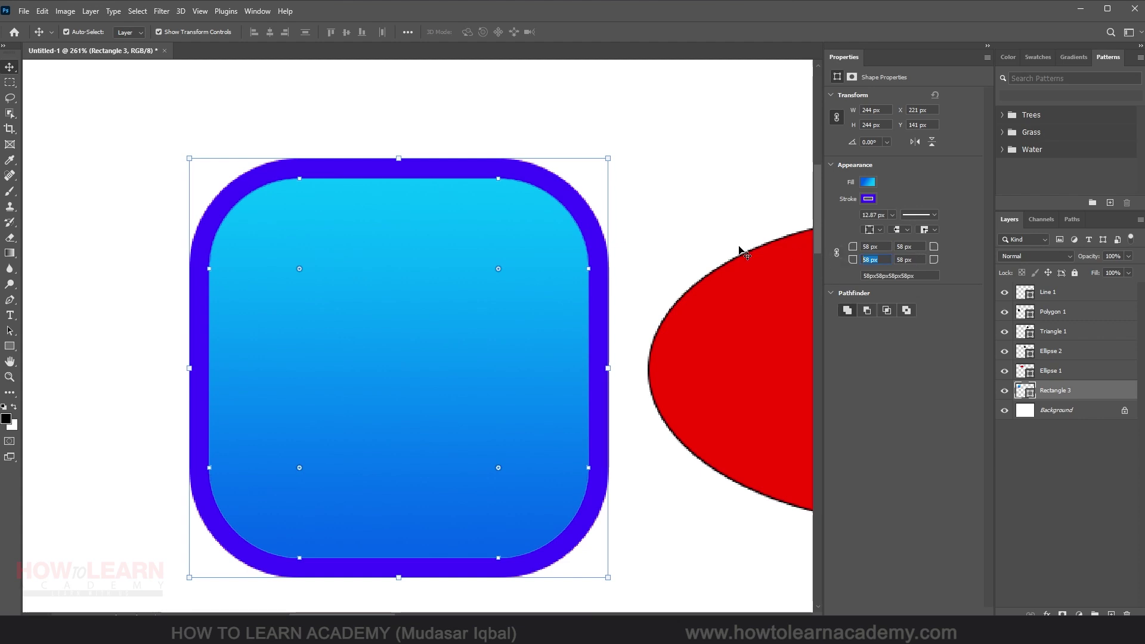
double_click(919, 250)
type("0")
key("Return")
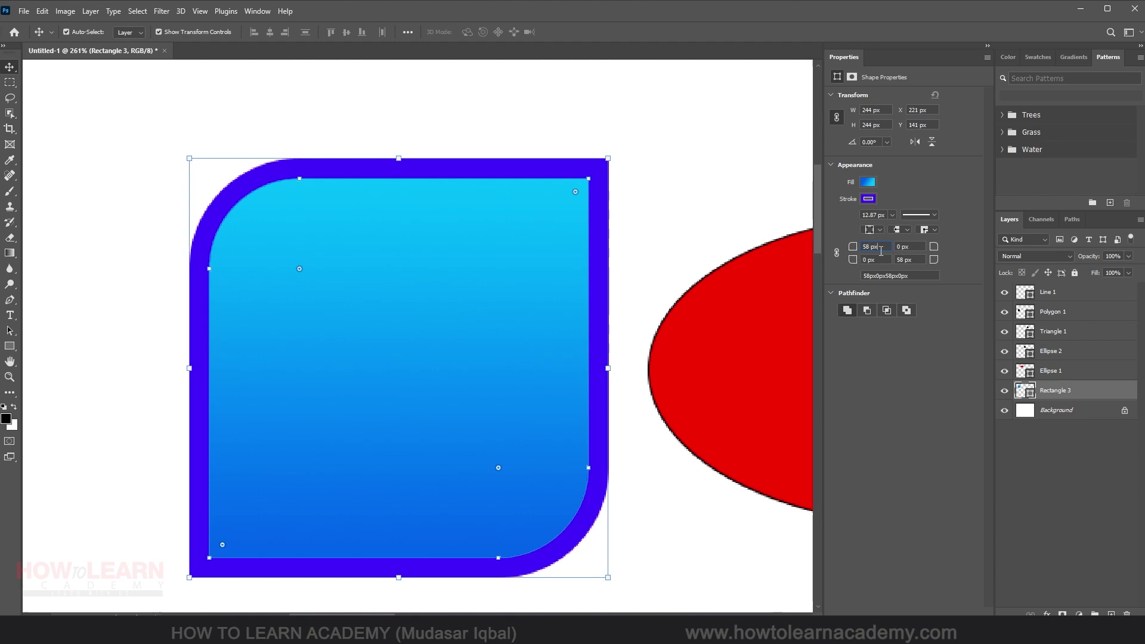
key("Return")
left_click(378, 286)
Step: Using the Rectangle tool in Path mode, draw a rectangular path about 359 by 320 px below the line and view its path entry
left_click(10, 347)
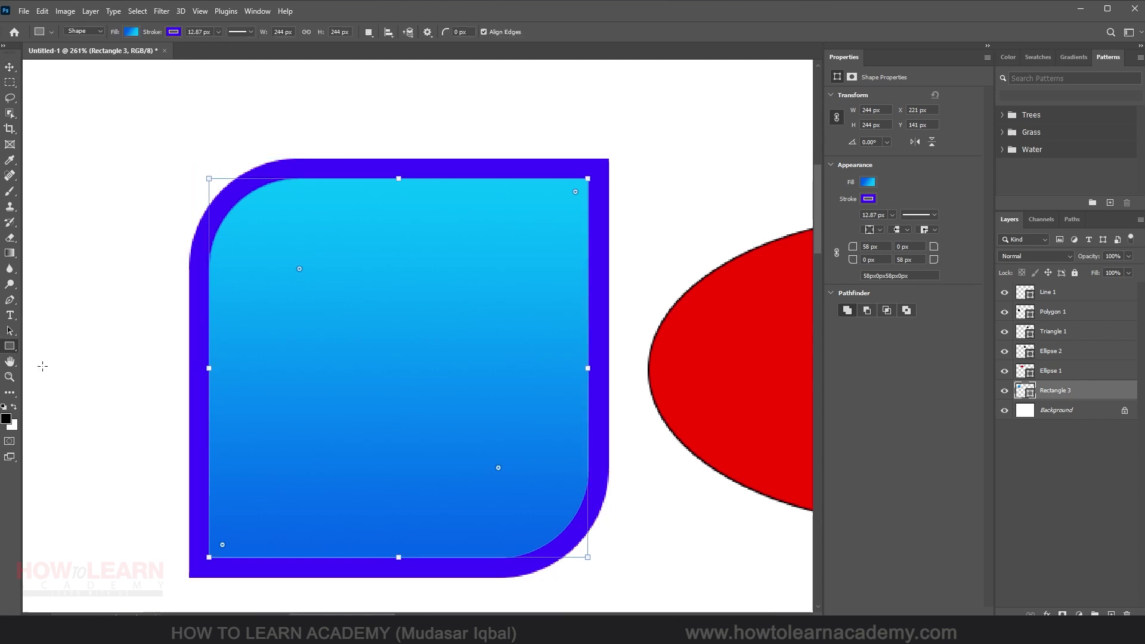
left_click(100, 33)
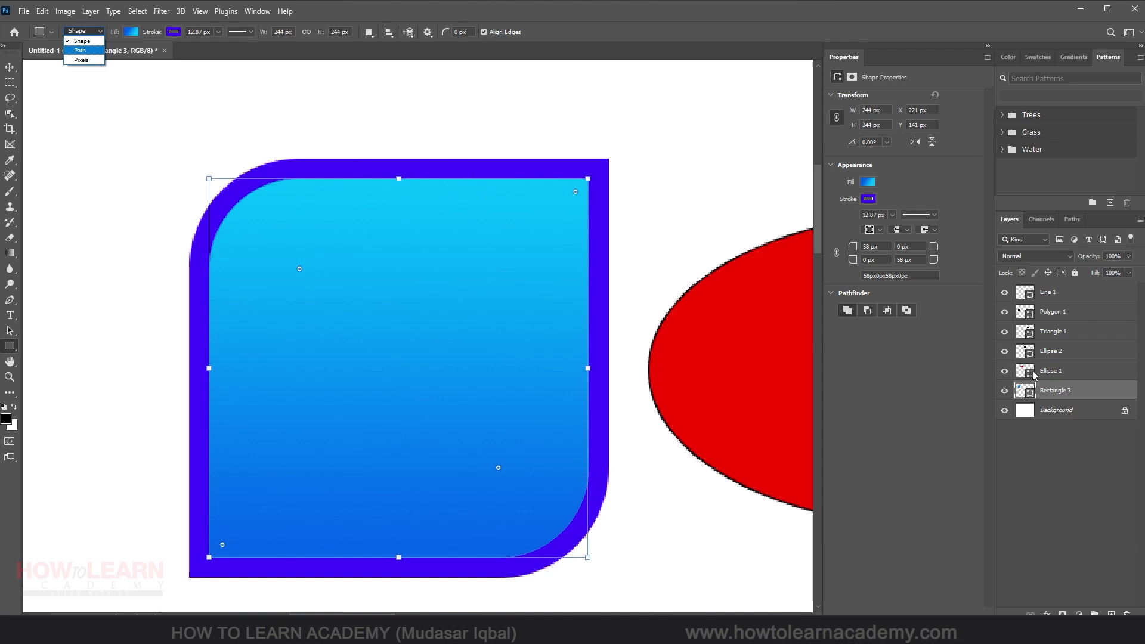
left_click(82, 51)
scroll(179, 146, "down", 2)
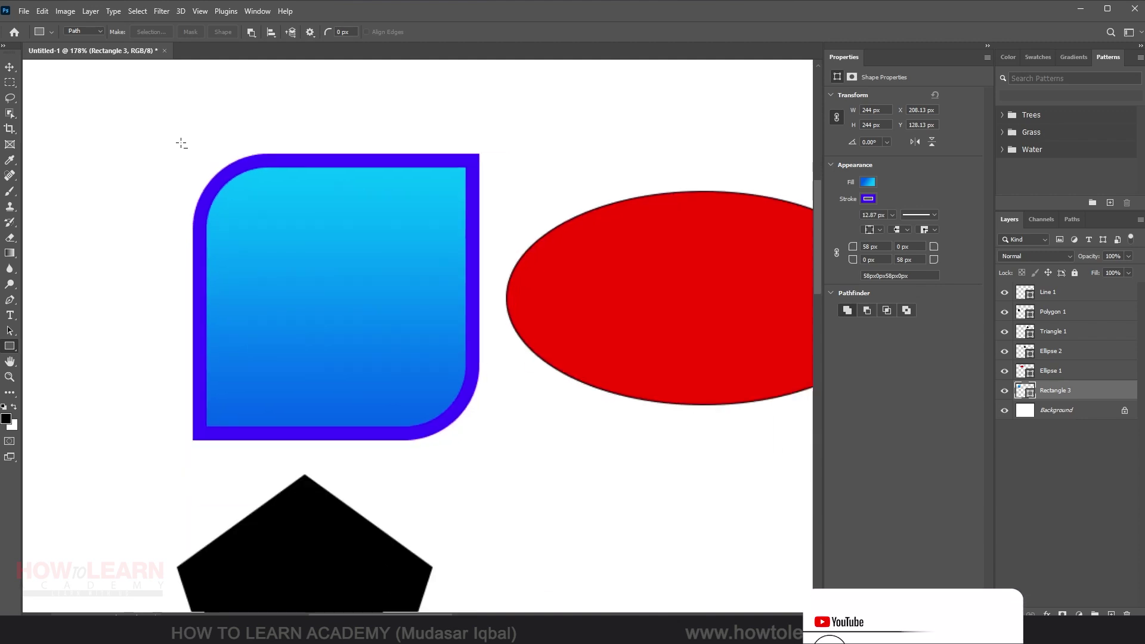
scroll(179, 146, "down", 3)
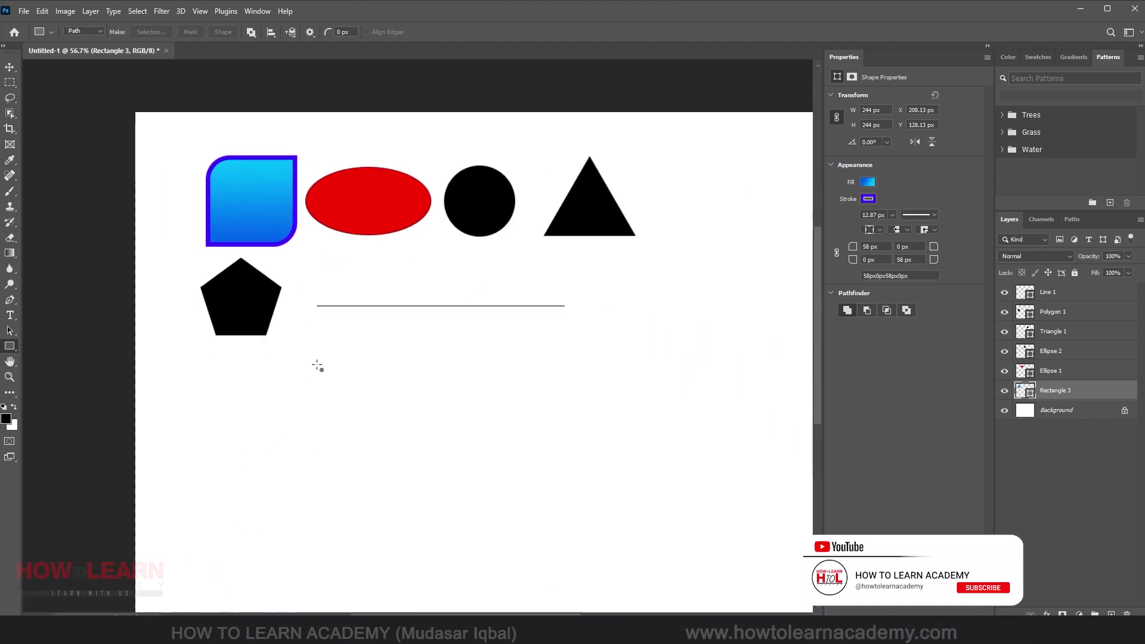
left_click_drag(316, 366, 437, 472)
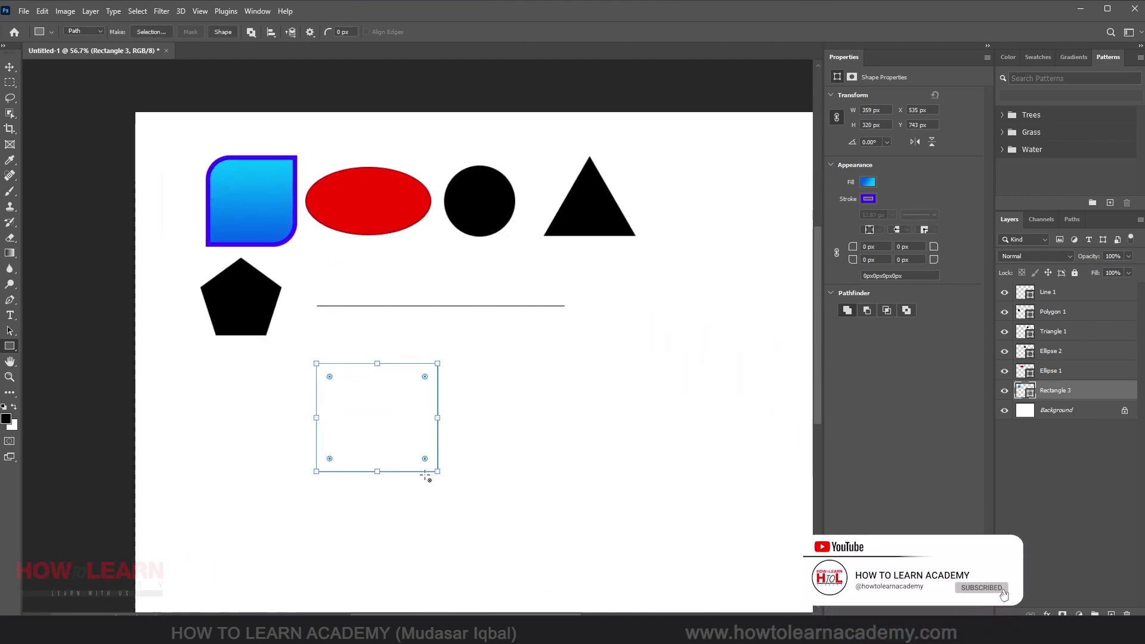
left_click(1072, 219)
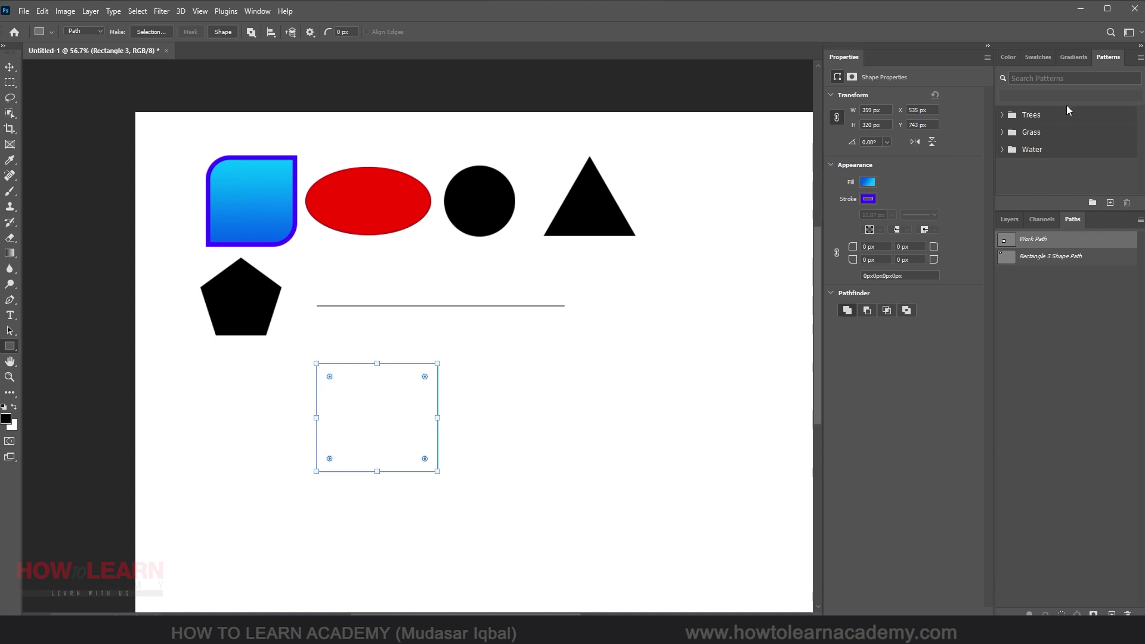
left_click(1011, 220)
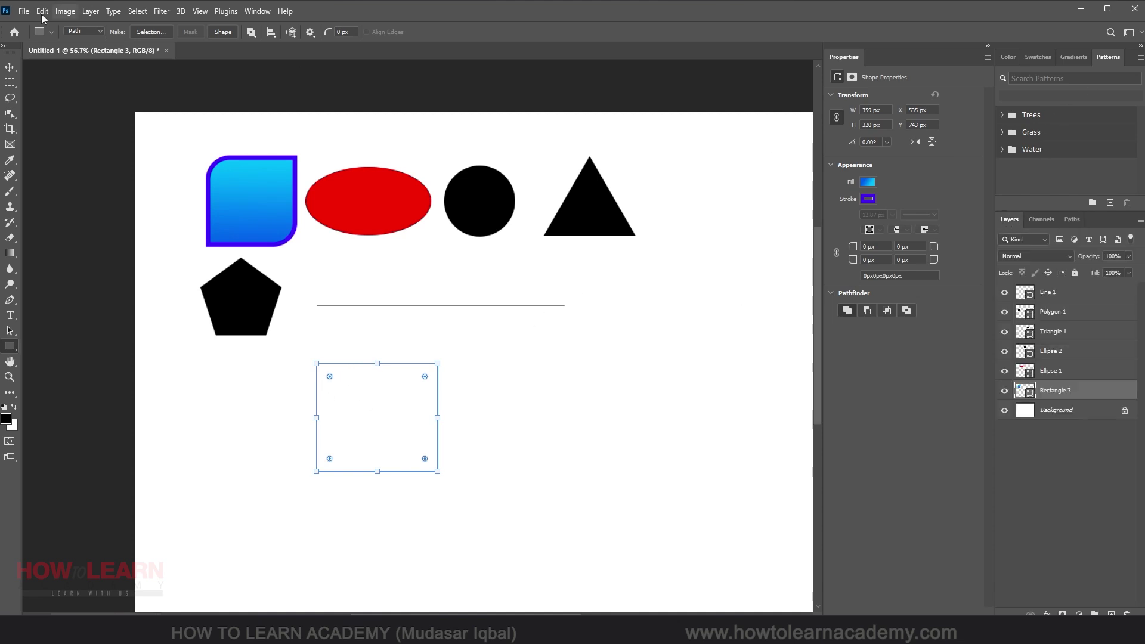
Step: Add a new layer above Line 1 and draw a black rectangle about 392 by 325 px on it in Pixels mode
left_click(85, 32)
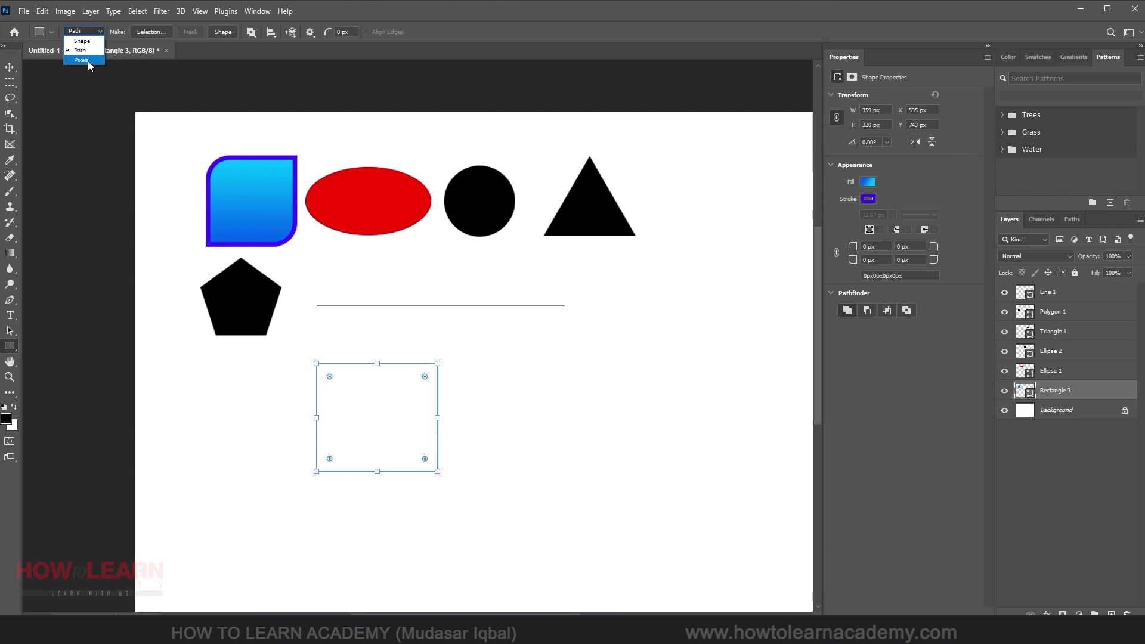
left_click(88, 60)
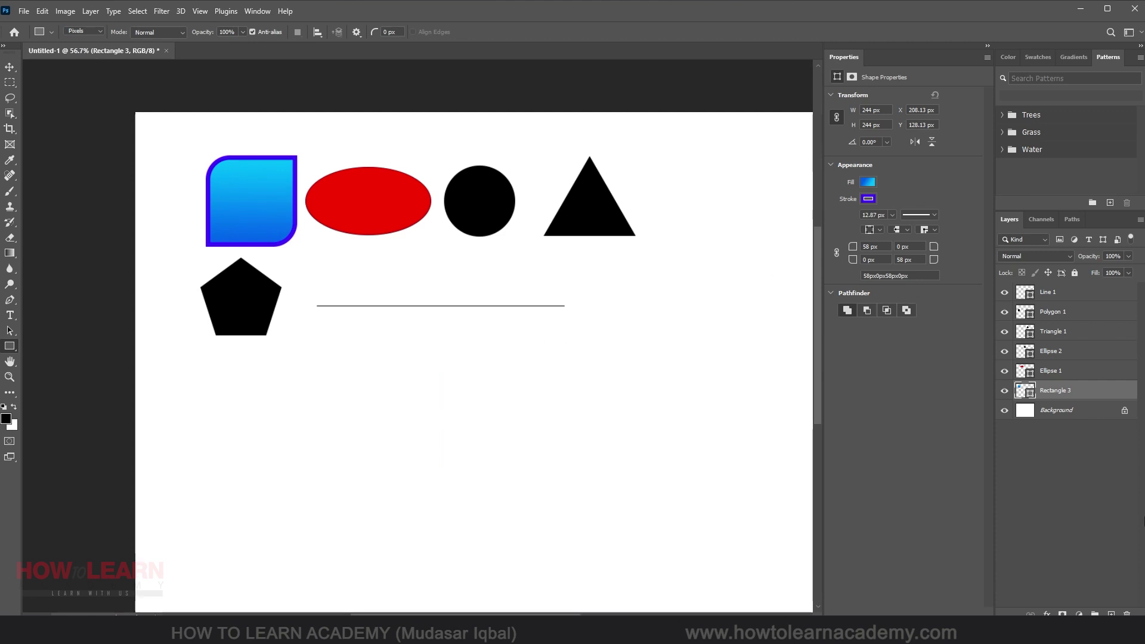
left_click(1085, 292)
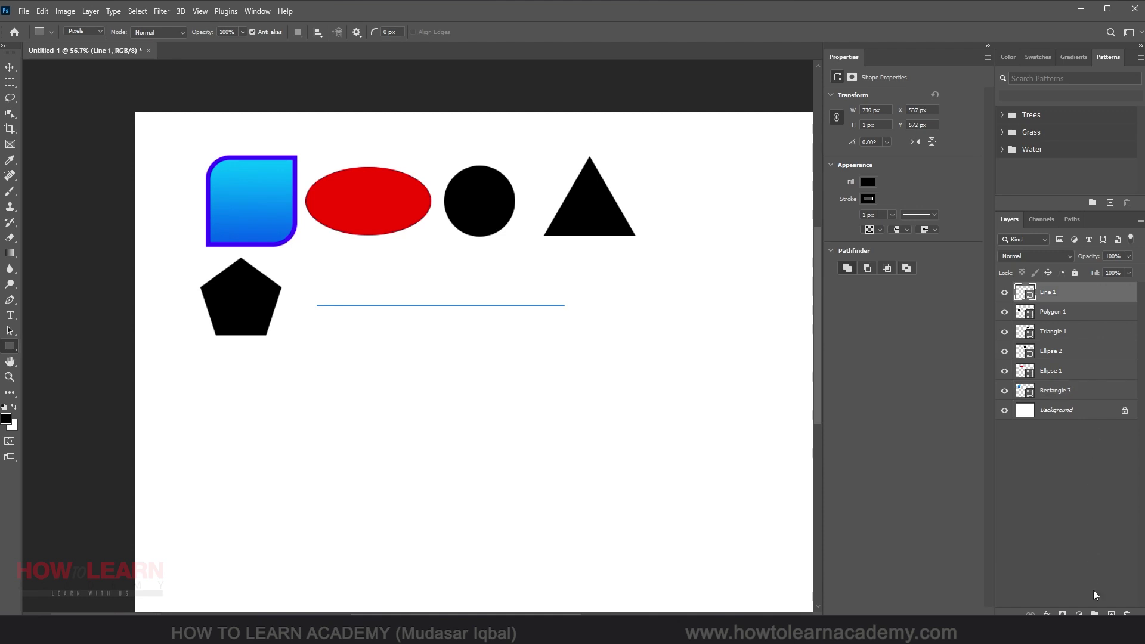
left_click(1110, 614)
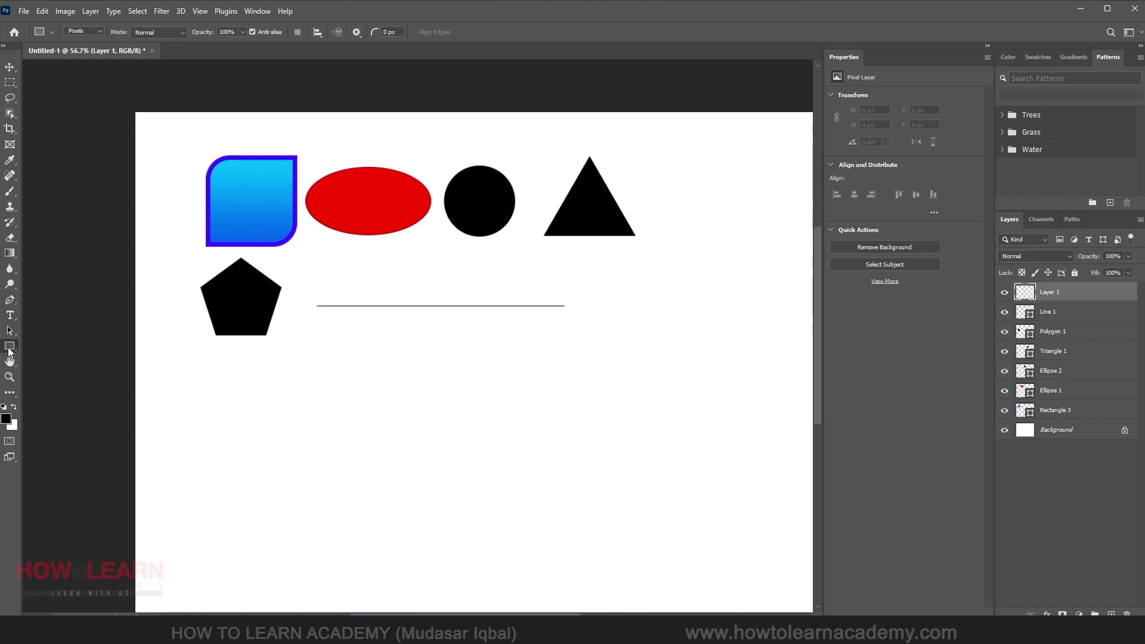
left_click_drag(415, 354, 546, 464)
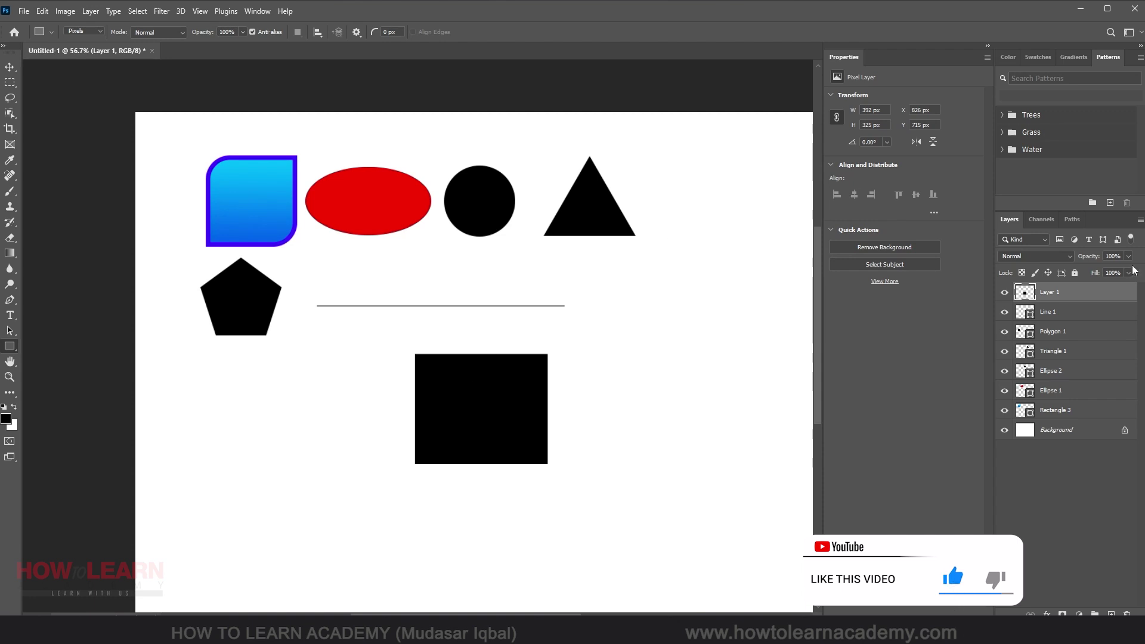
Step: Compare the pixel layer with the line's shape layer and inspect the black rectangle's individual pixels up close
left_click(1065, 315)
left_click(1068, 297)
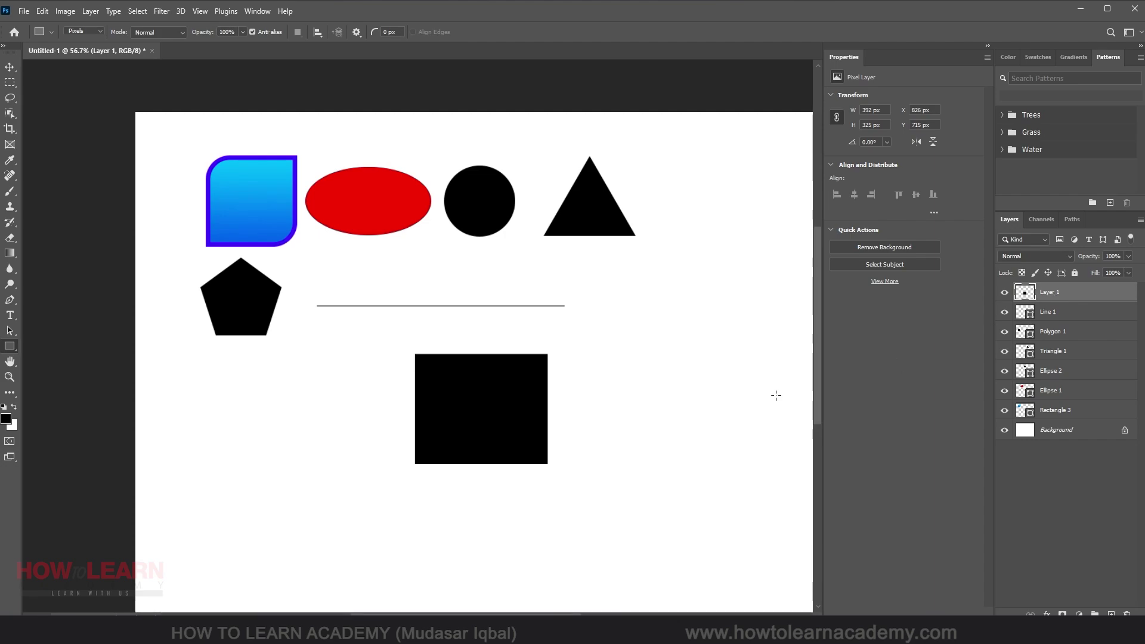
scroll(451, 376, "up", 10)
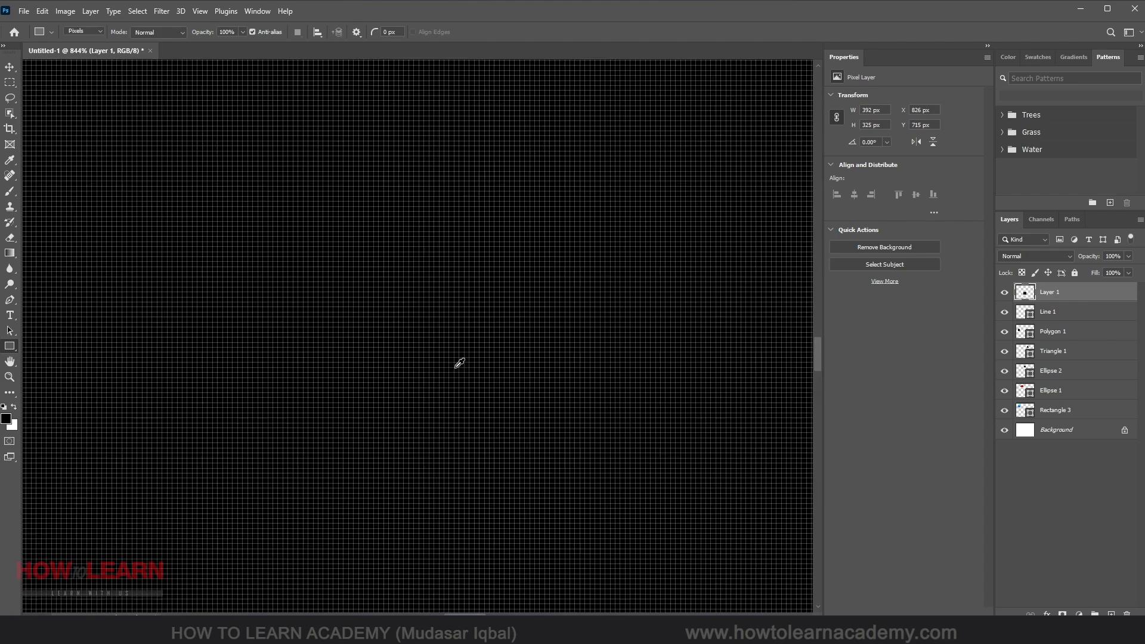
scroll(460, 362, "up", 4)
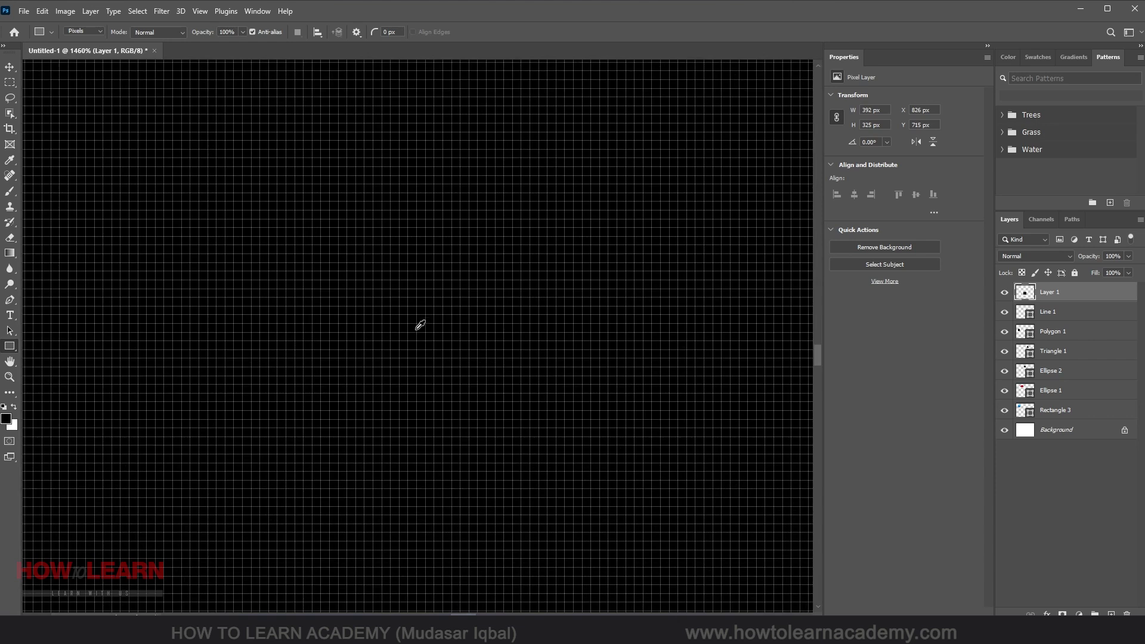
scroll(420, 325, "down", 15)
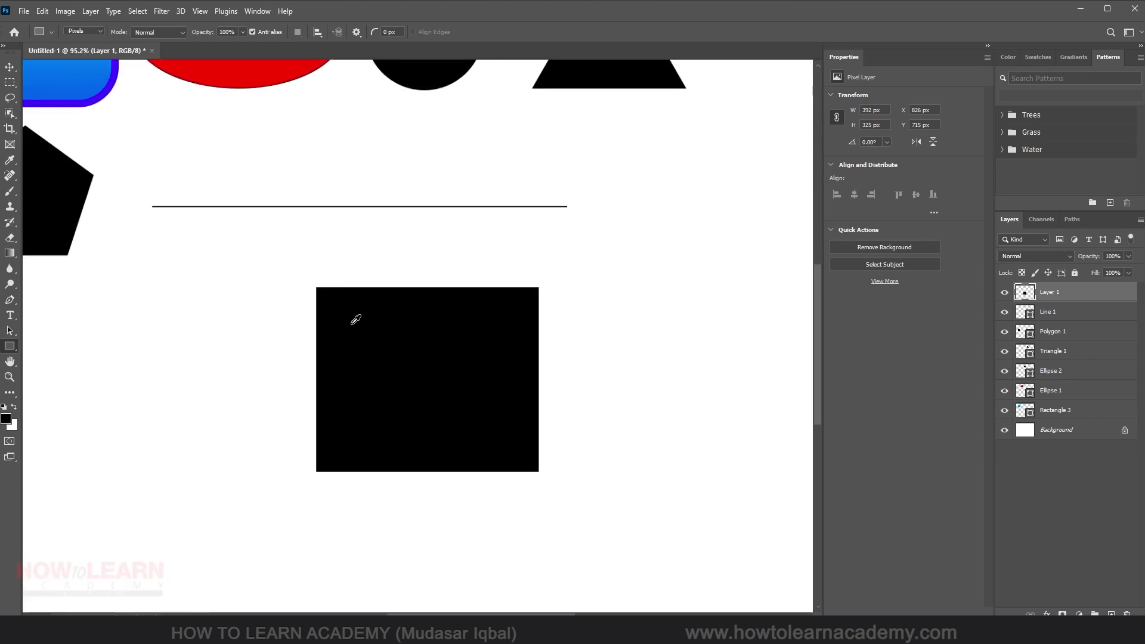
scroll(356, 319, "down", 2)
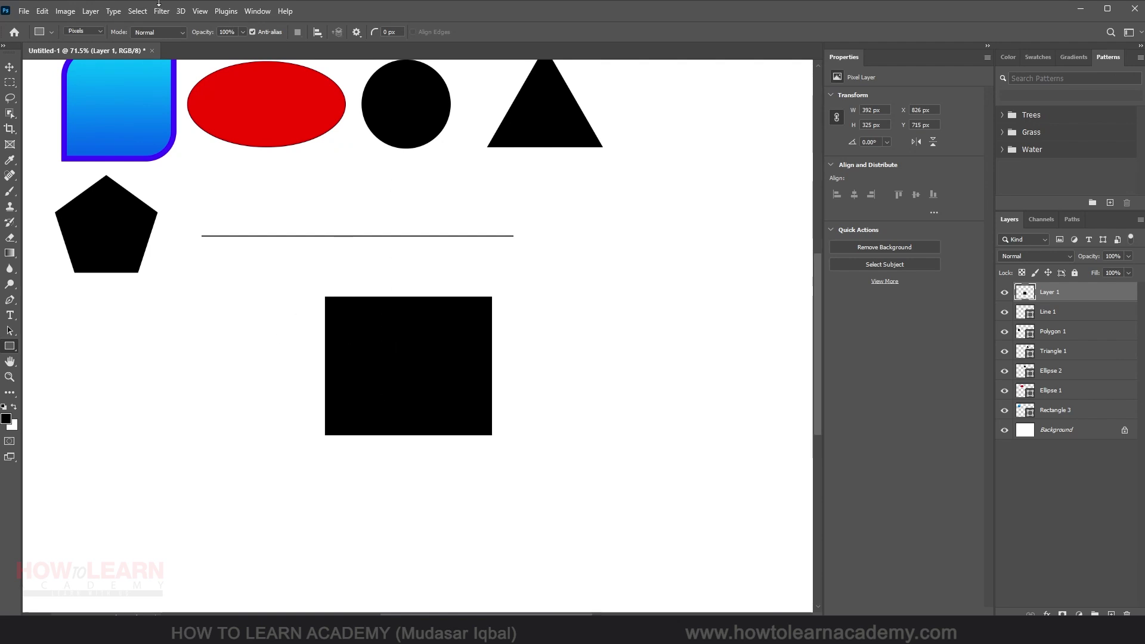
Step: Enlarge the Eraser to 315 px and erase the left part of the black pixel rectangle
left_click(10, 67)
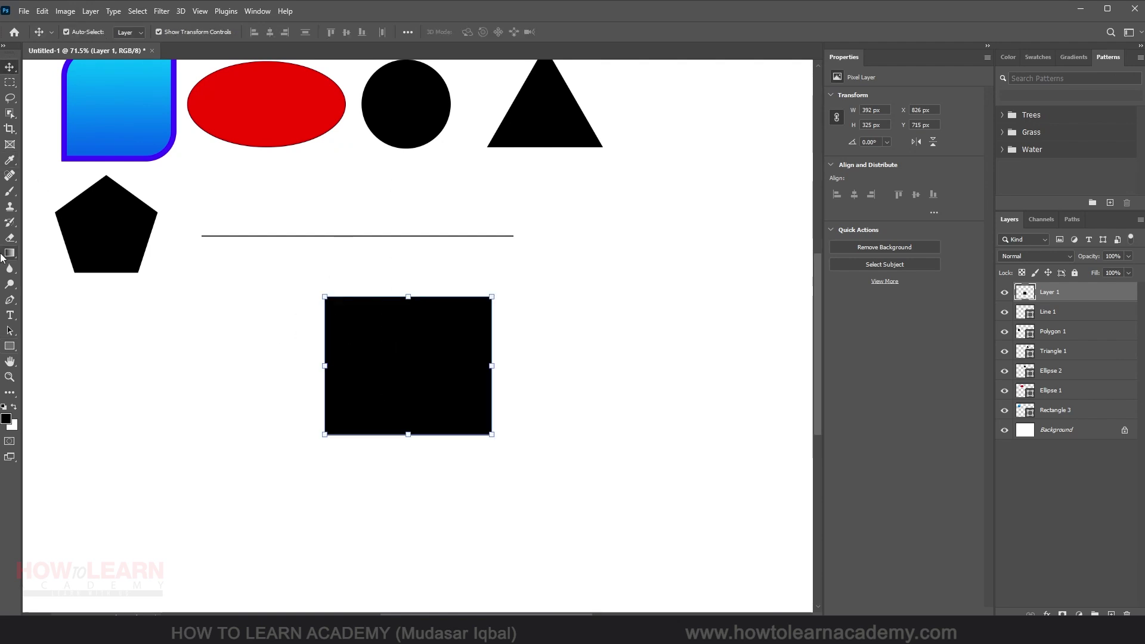
left_click(10, 238)
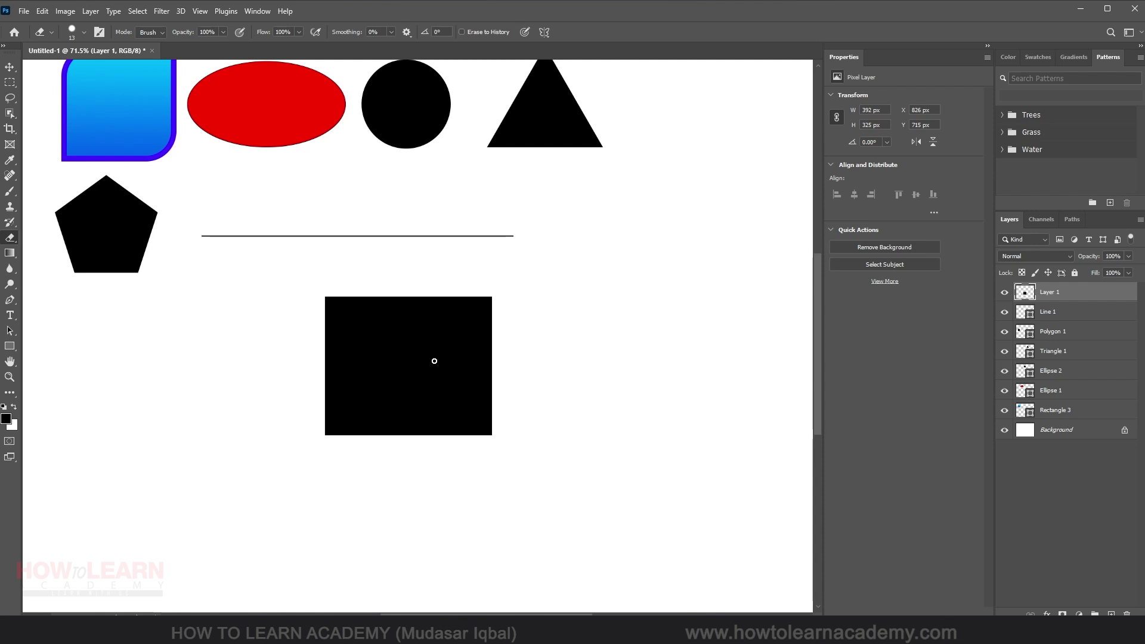
right_click(344, 331, "alt")
mouse_move(334, 307)
left_mouse_down()
mouse_move(290, 362)
mouse_move(315, 349)
mouse_move(327, 317)
mouse_move(286, 392)
left_mouse_up()
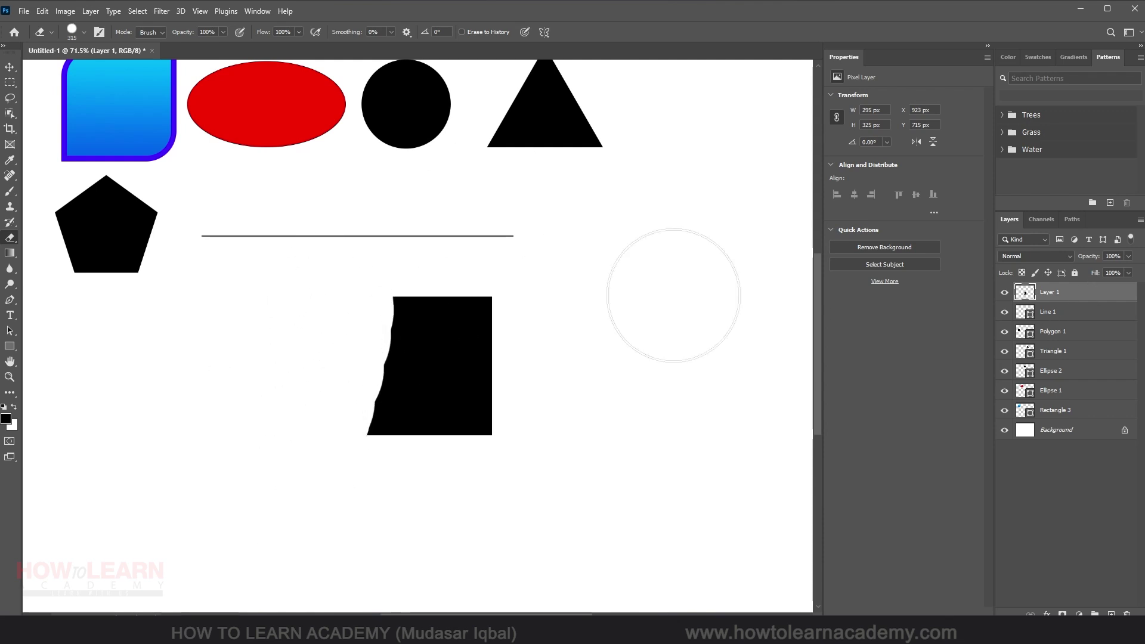
Step: Select the blue shape and check whether the Eraser can be used on its vector layer
scroll(485, 345, "down", 3)
scroll(204, 167, "up", 2)
key("v")
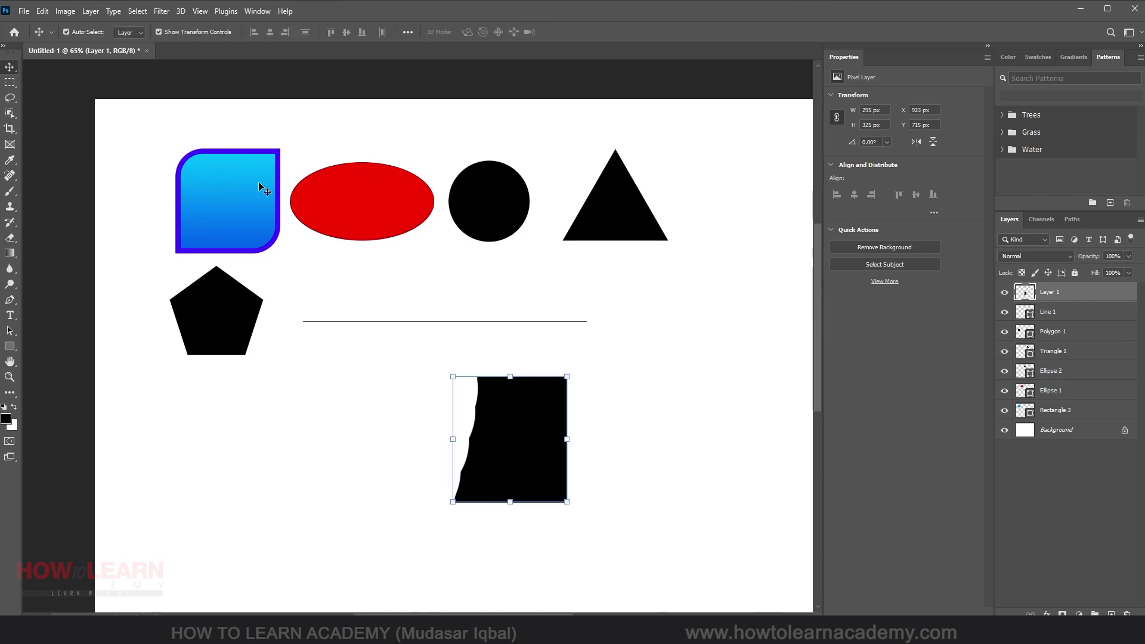
left_click(259, 187)
scroll(131, 150, "up", 3)
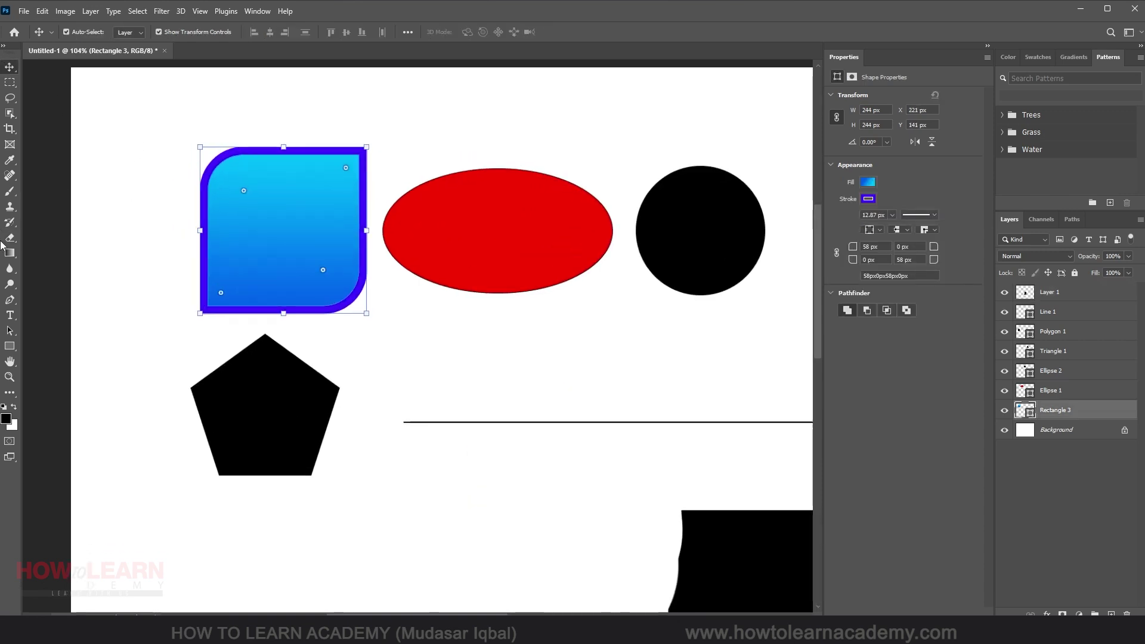
left_click(10, 237)
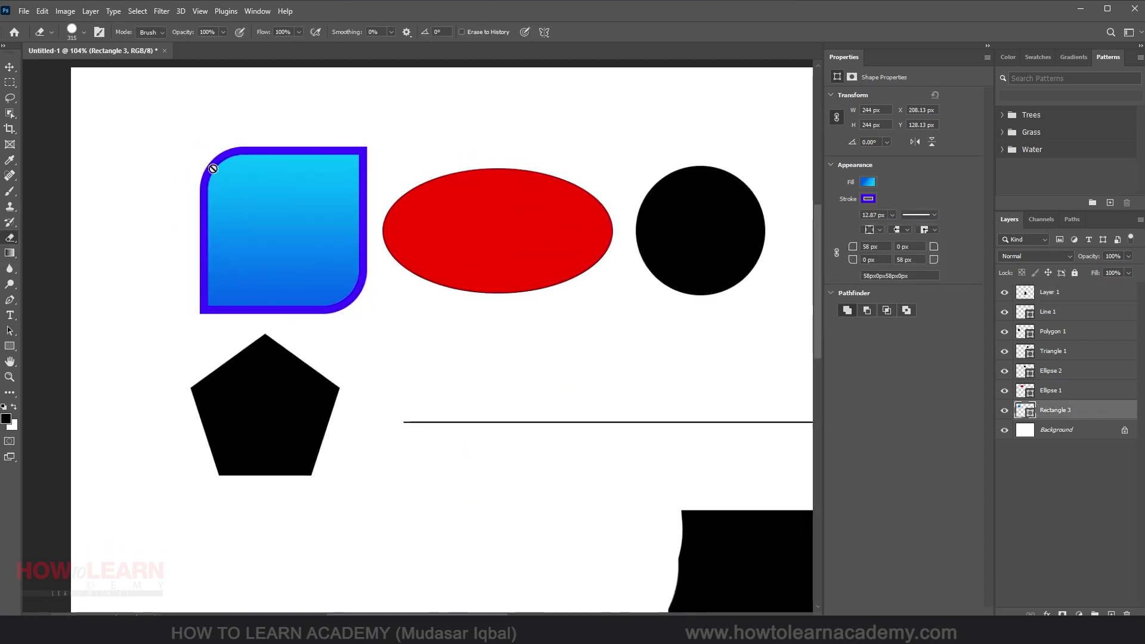
scroll(286, 231, "down", 1)
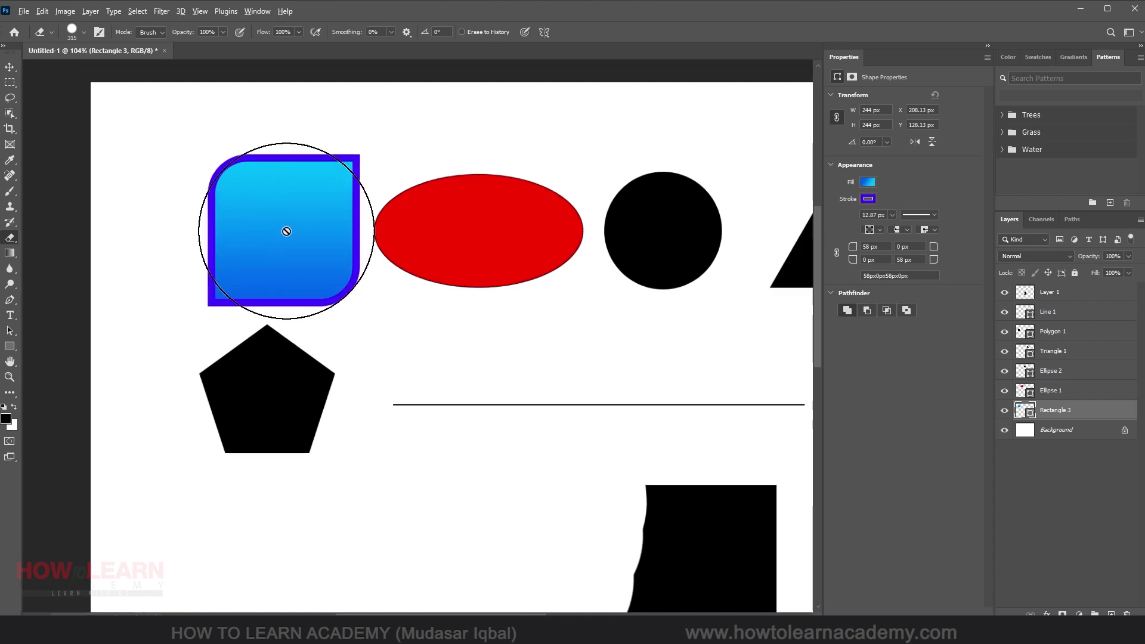
scroll(287, 231, "down", 3)
scroll(462, 383, "up", 1)
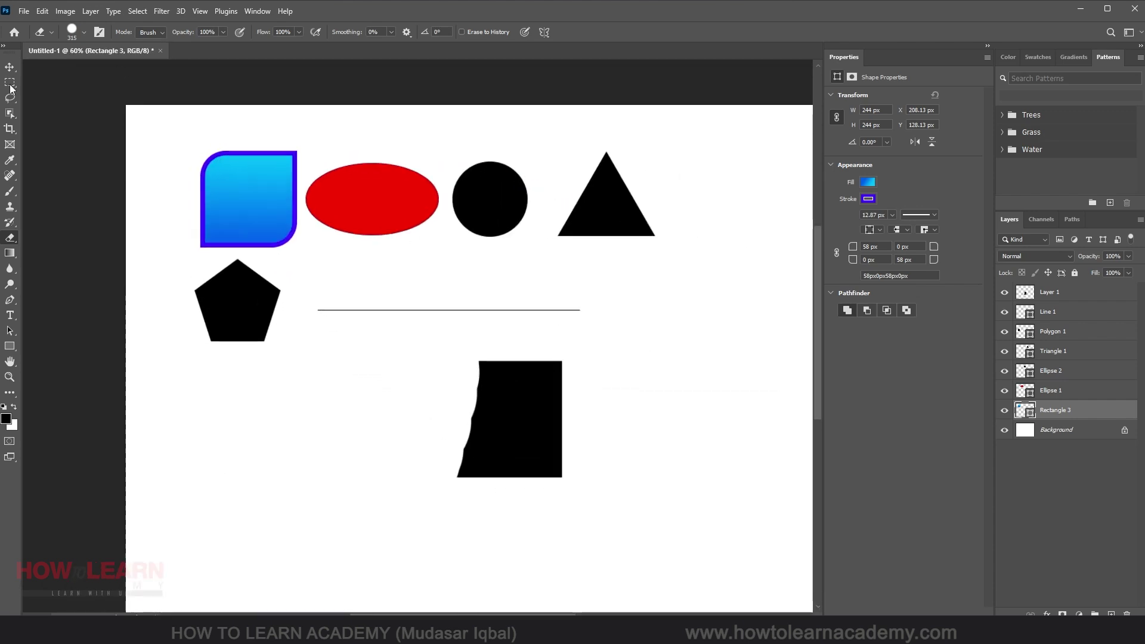
Step: Switch to the Move tool and delete Layer 1, which holds the partly erased black rectangle
left_click(9, 66)
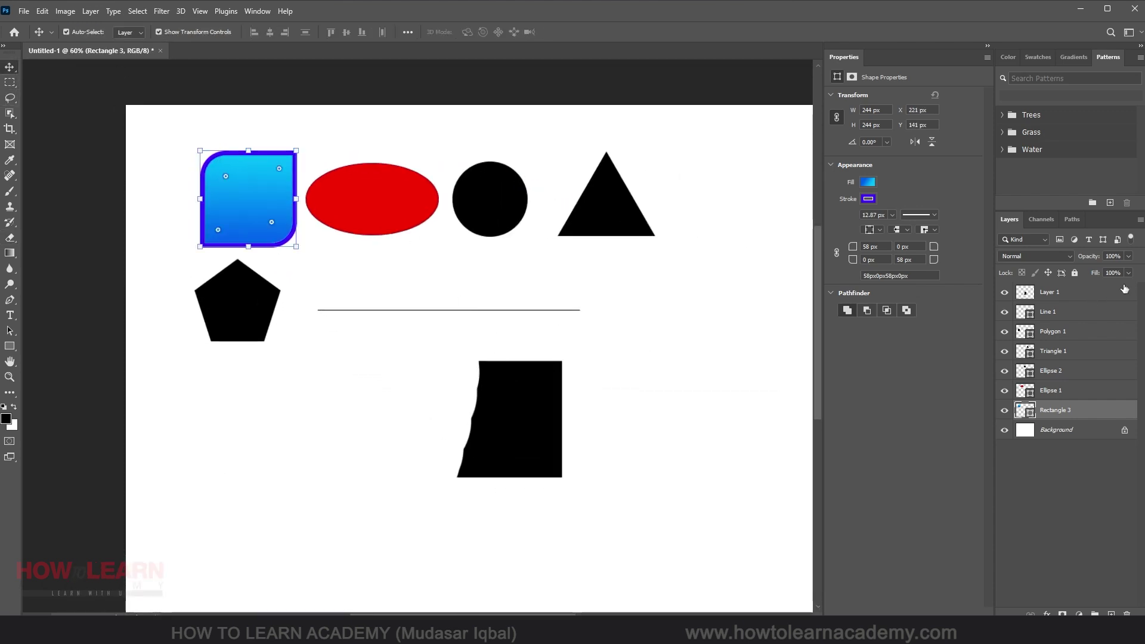
left_click_drag(1124, 292, 1126, 611)
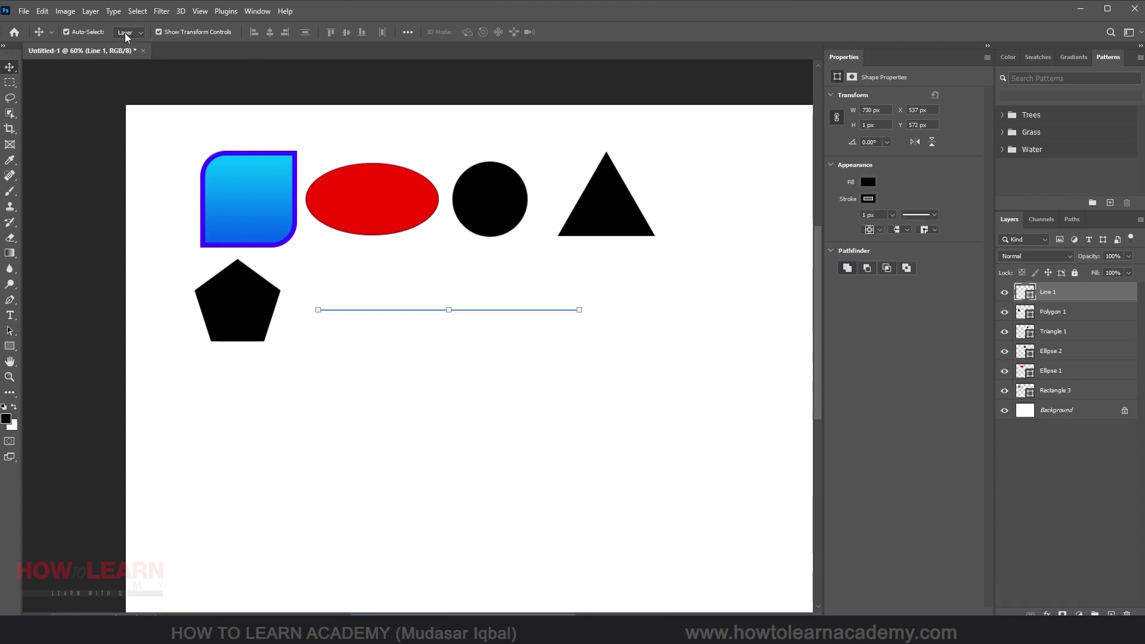
left_click(126, 36)
Step: Set the Rectangle tool's drawing mode back to Shape
left_click(10, 345)
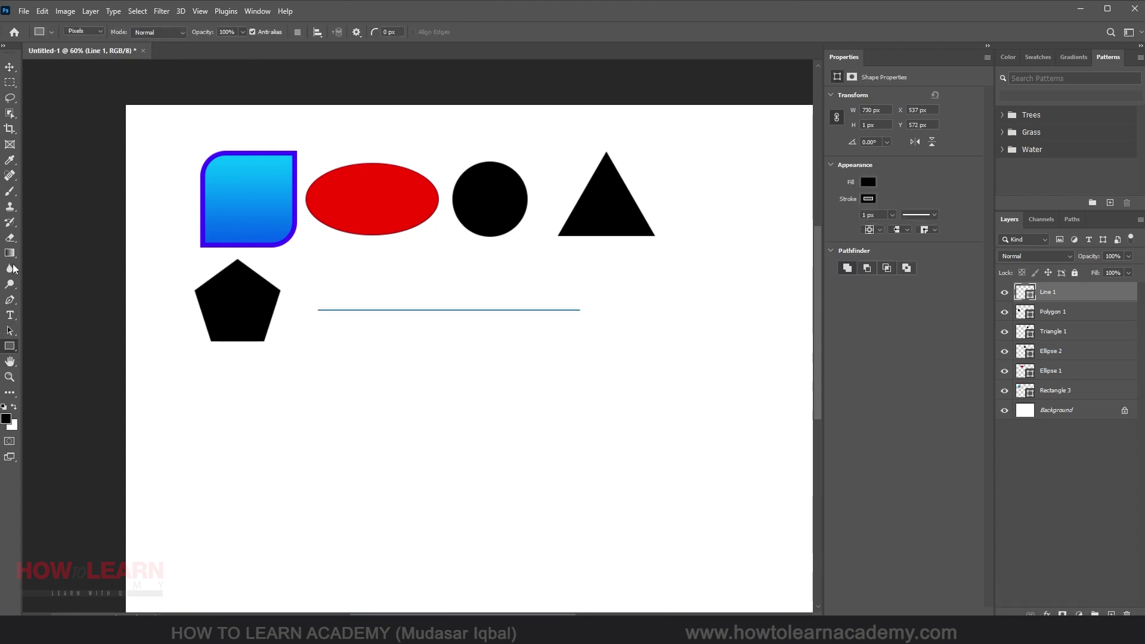
left_click(91, 33)
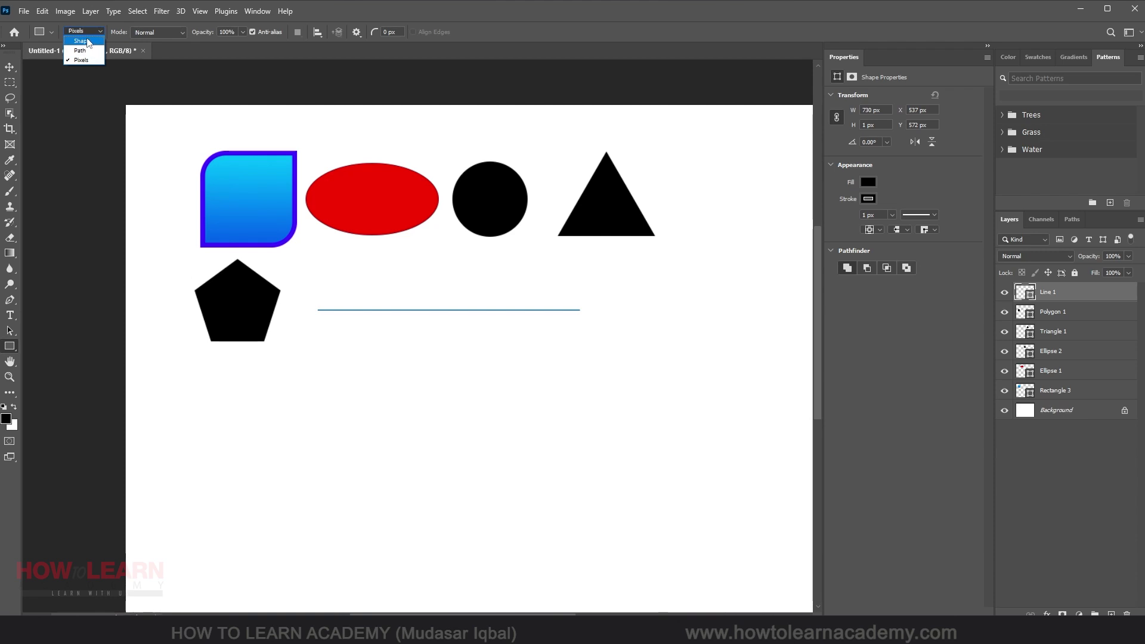
left_click(82, 40)
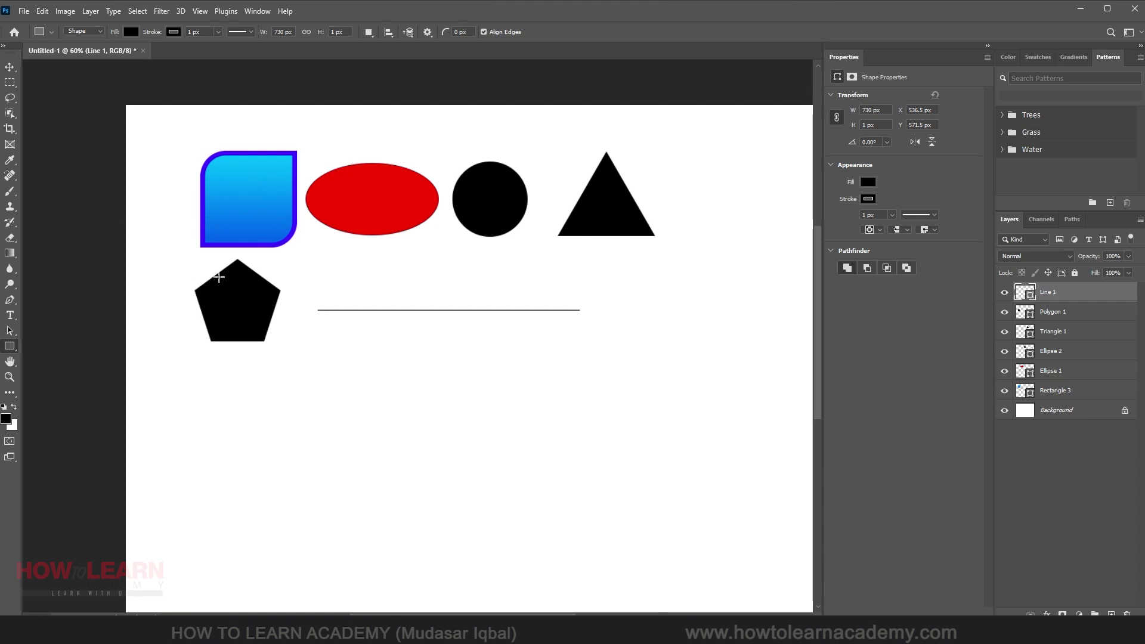
Step: Draw a five-sided polygon about 262 × 249 px below the horizontal line with the Polygon tool
left_click(10, 67)
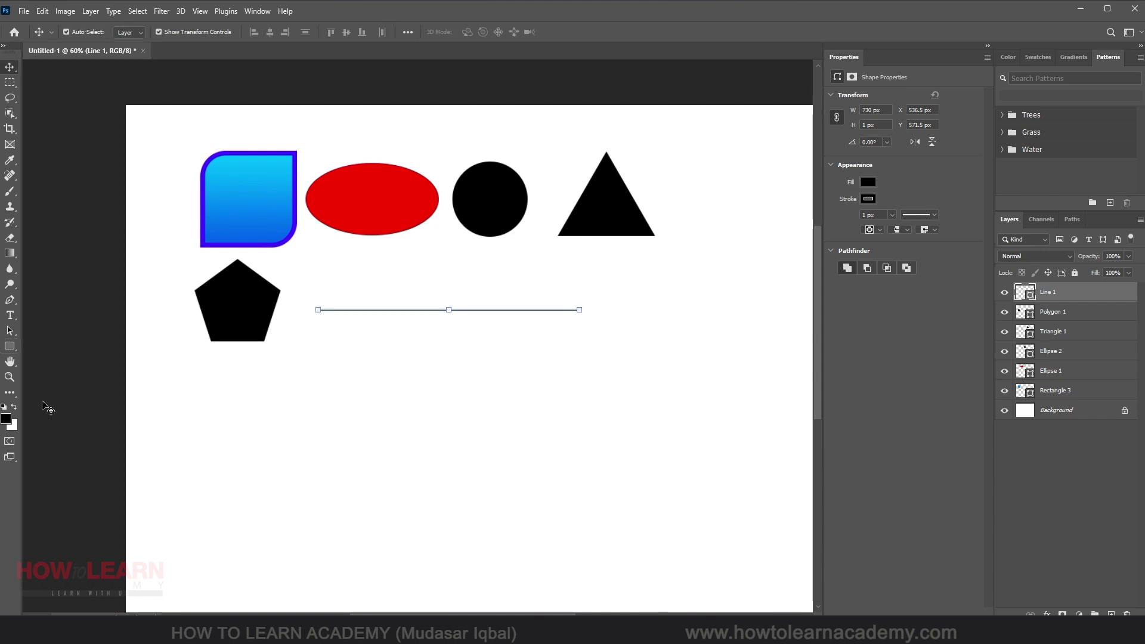
left_click(10, 346)
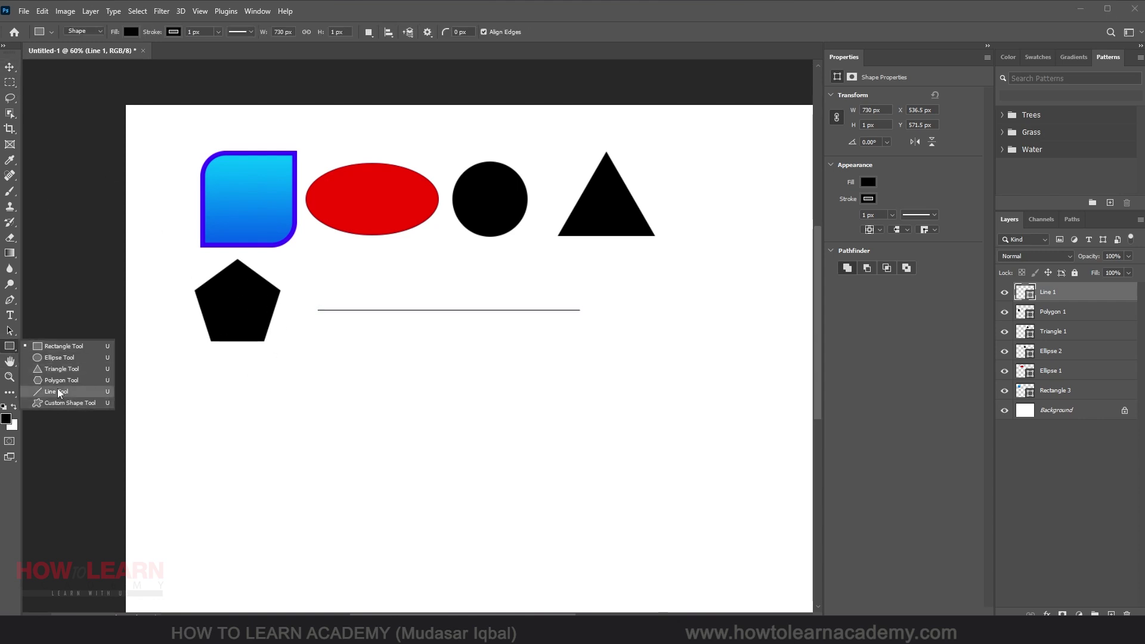
left_click(60, 380)
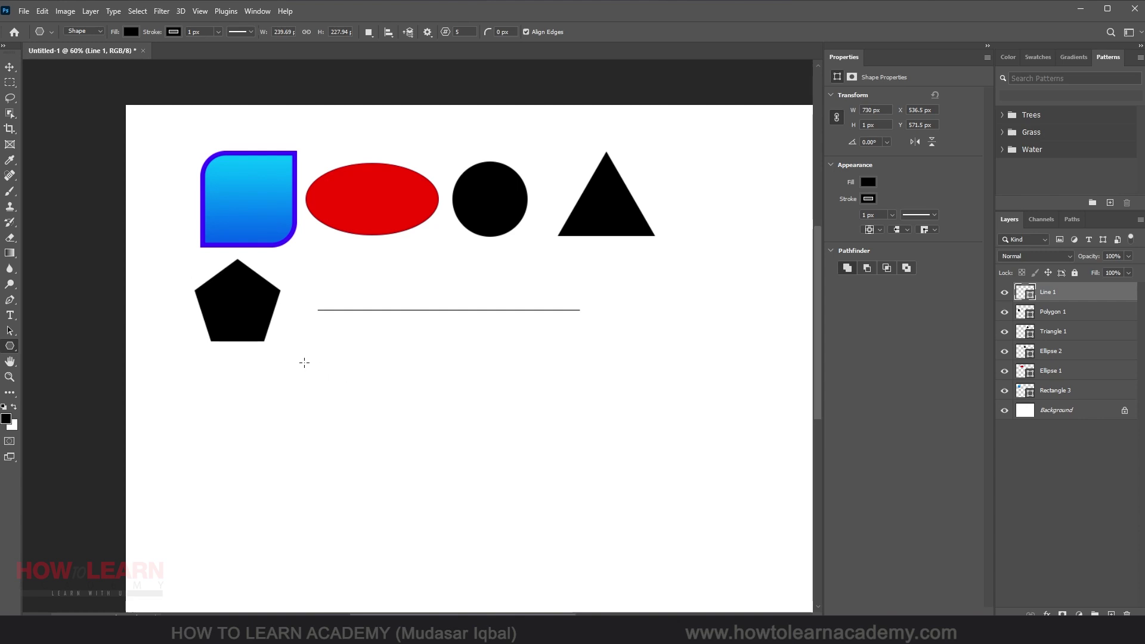
left_click_drag(304, 362, 413, 462)
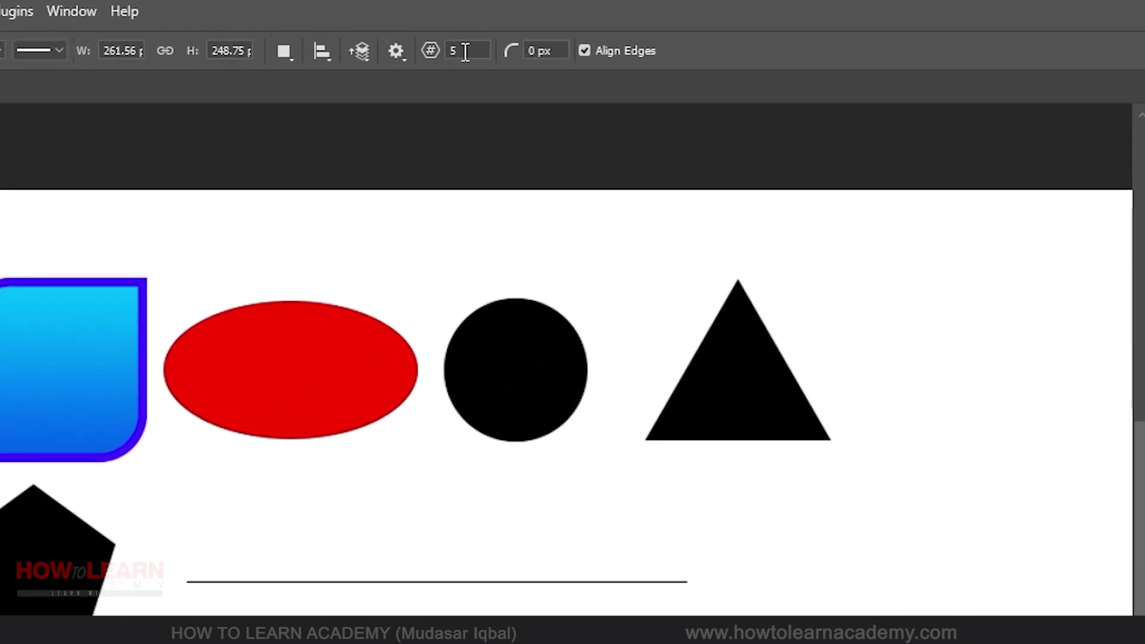
Step: Set the Polygon tool's star ratio to 50% and draw a five-pointed star about 244 × 232 px to the right of the new pentagon
left_click(465, 51)
left_click(396, 51)
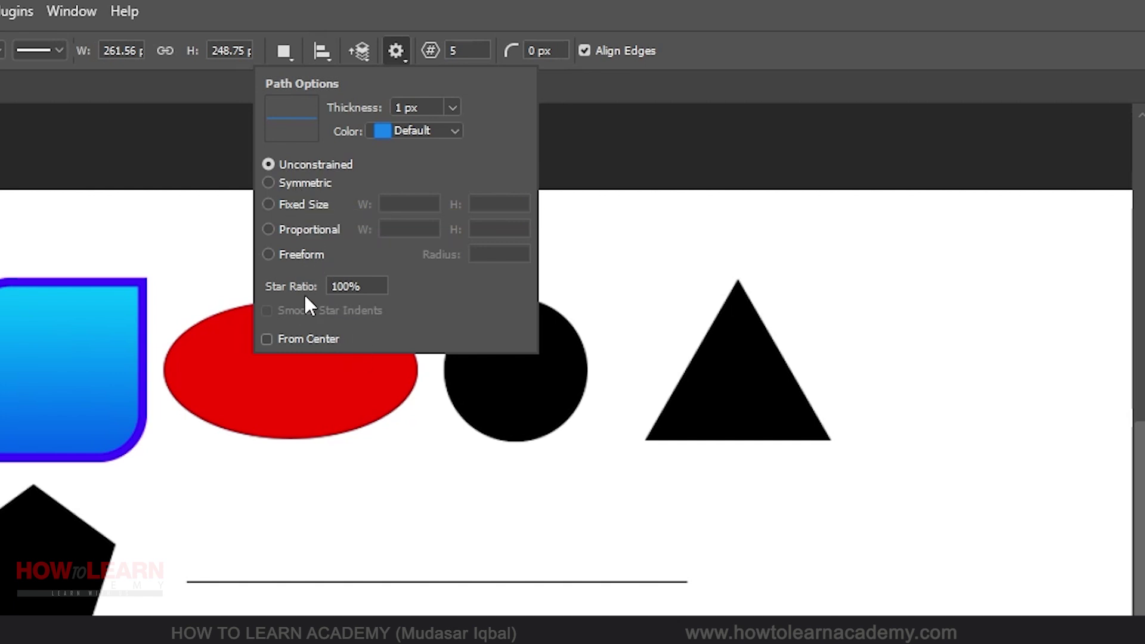
left_click(369, 286)
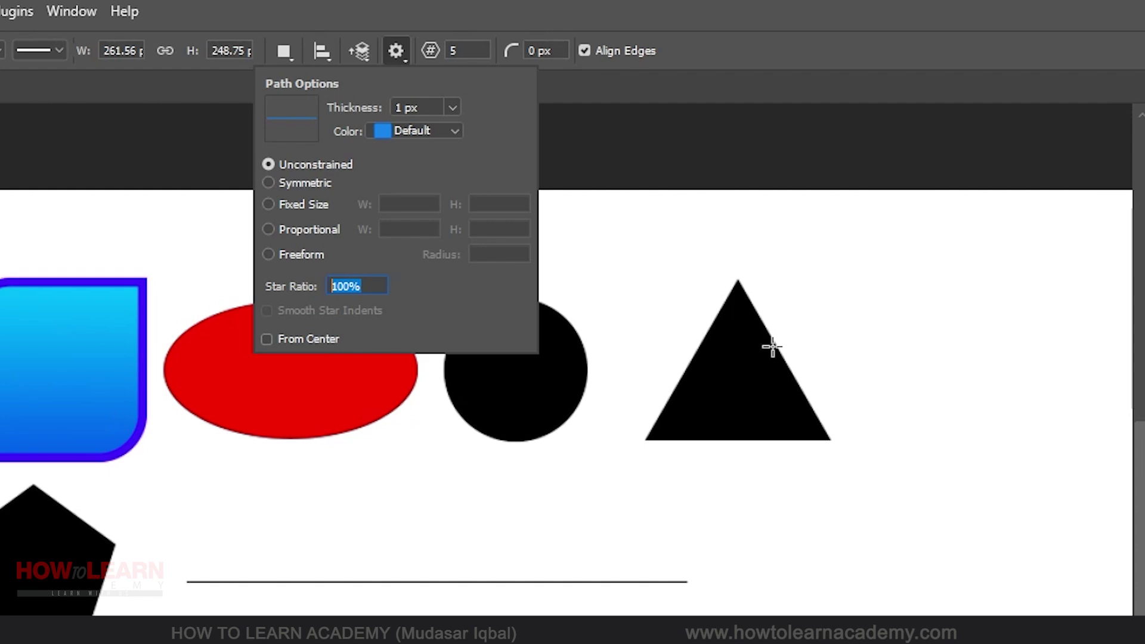
type("50")
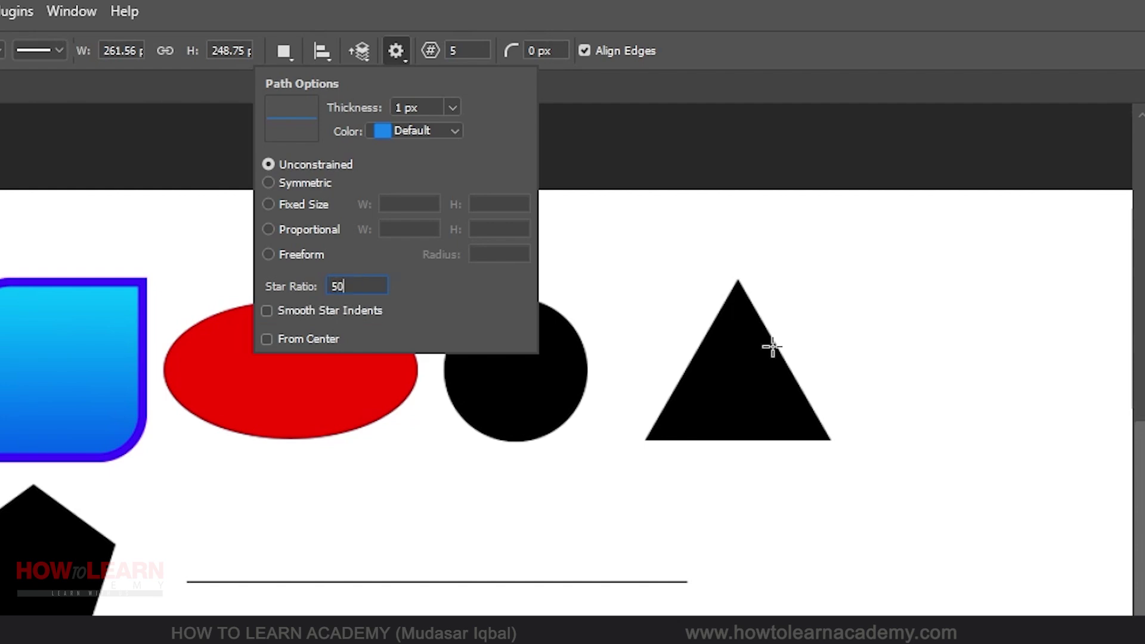
key("Return")
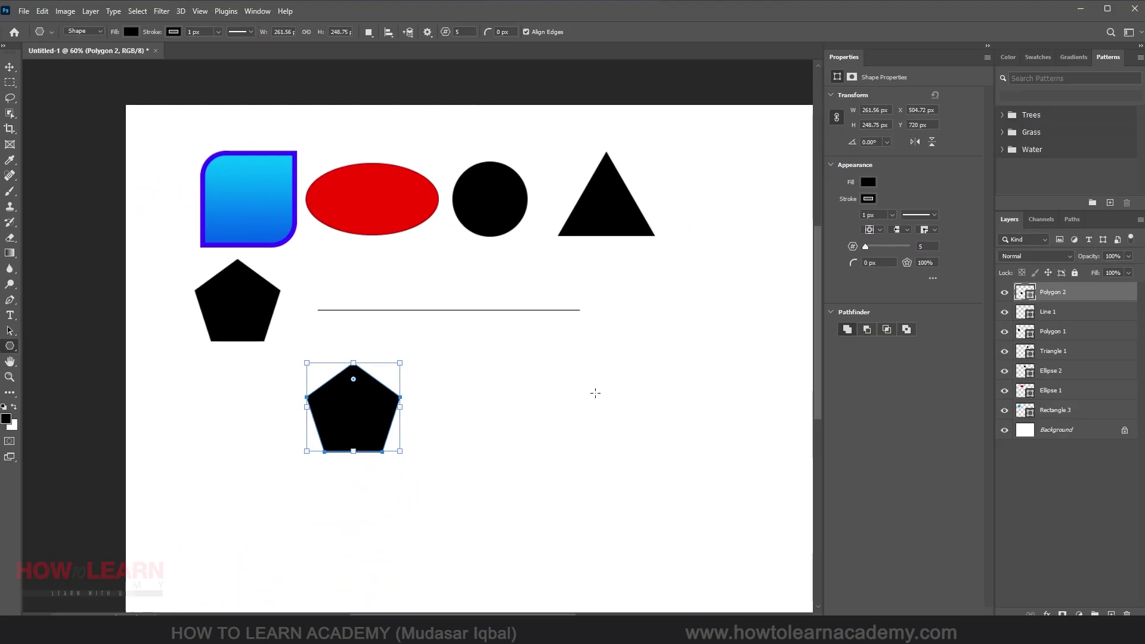
mouse_move(517, 379)
left_mouse_down()
mouse_move(621, 471)
mouse_move(605, 462)
left_mouse_up()
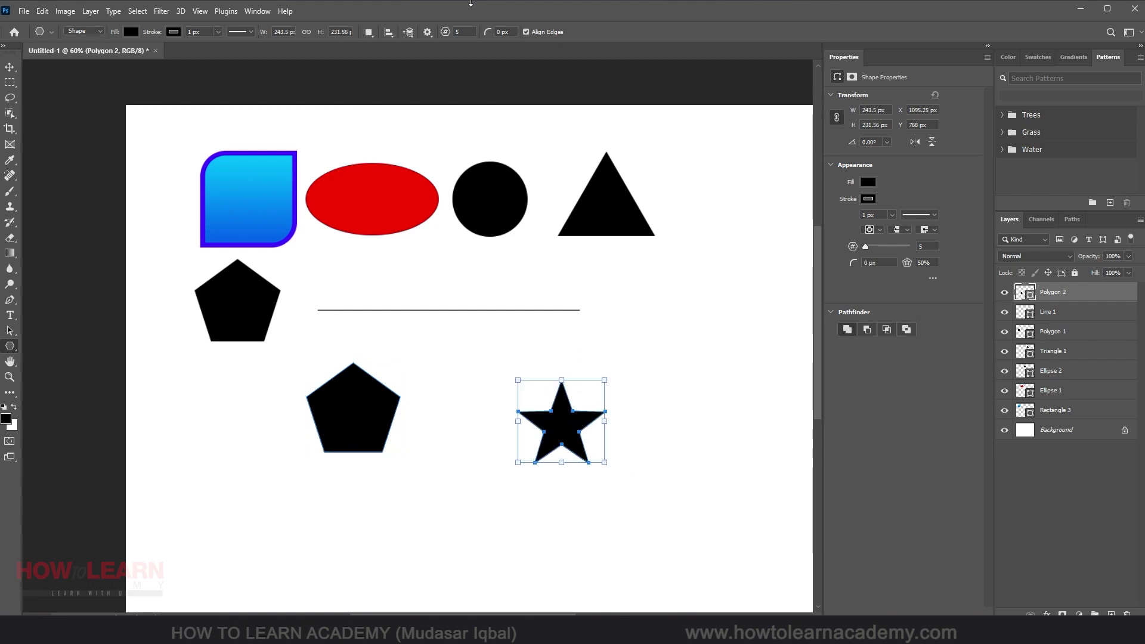
Step: Set the number of sides to 20 and draw a starburst about 331 px wide to the right of the star, on its own layer
left_click(466, 32)
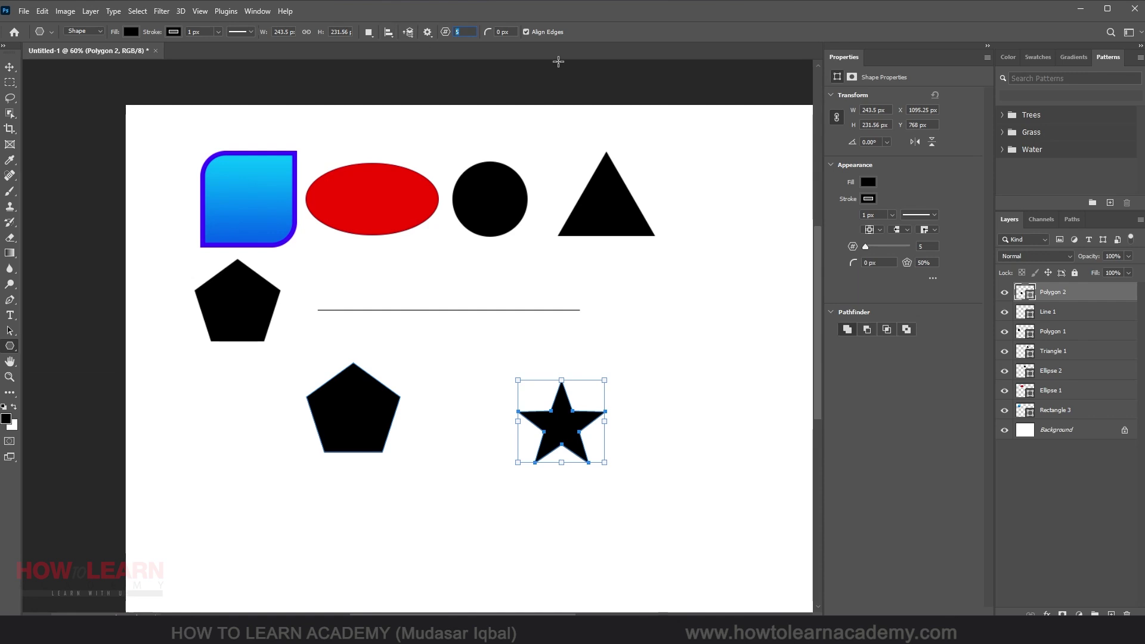
type("20")
left_click_drag(671, 301, 766, 396)
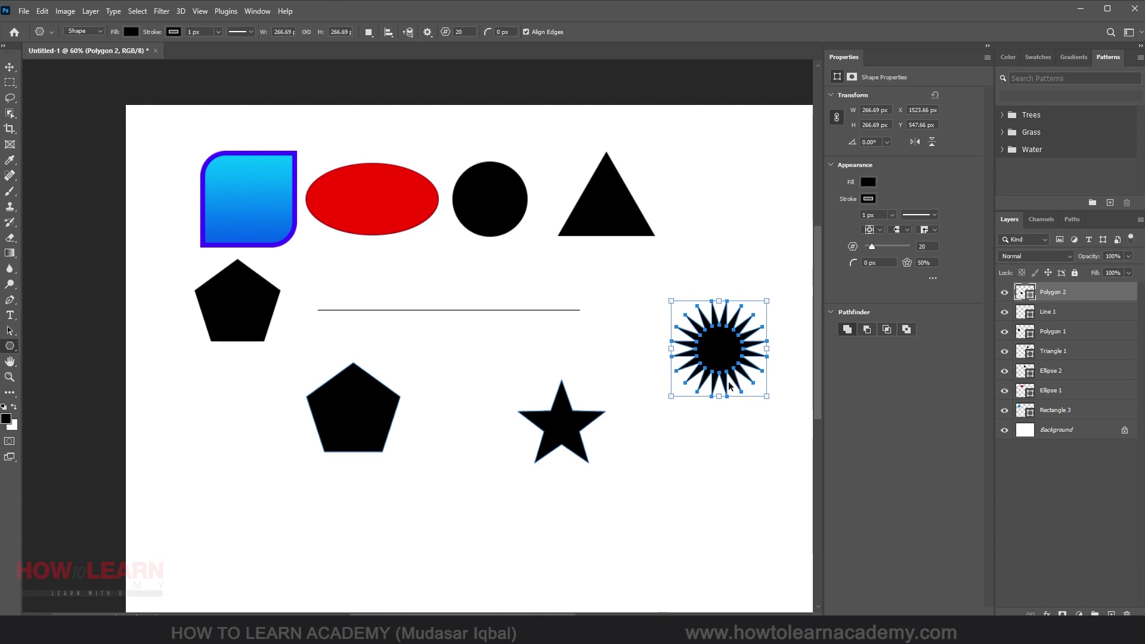
key("ctrl+z")
left_click_drag(643, 321, 765, 440)
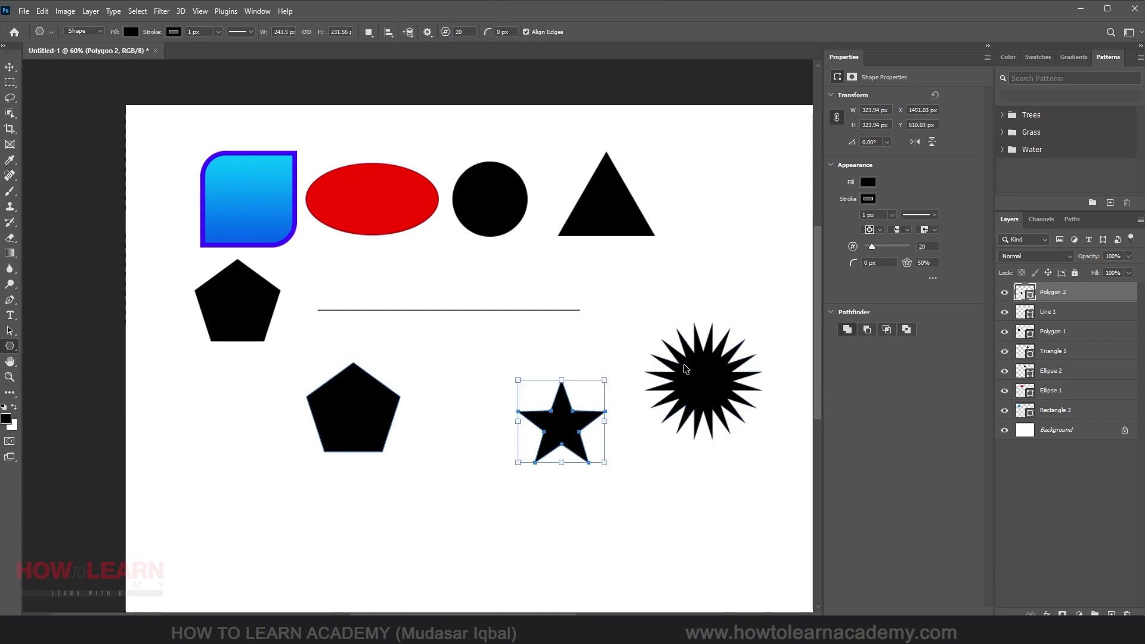
key("ctrl+z")
left_click_drag(657, 344, 775, 462)
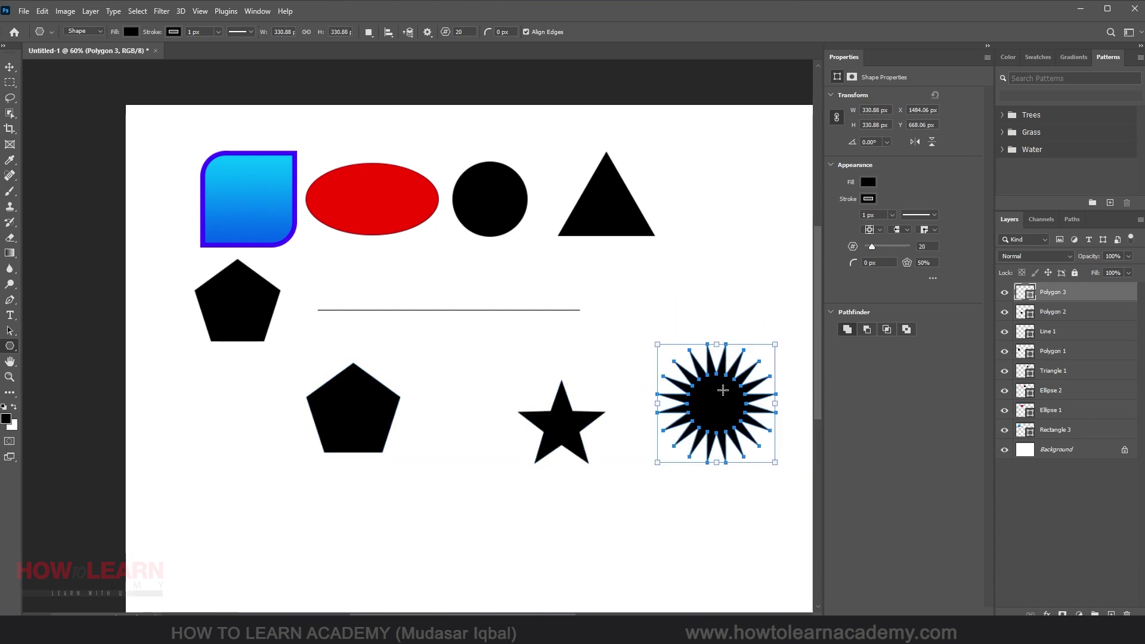
Step: Set the star ratio to 20% and draw a thin-spiked 20-point star about 212 px wide between the pentagon and the star
left_click(427, 33)
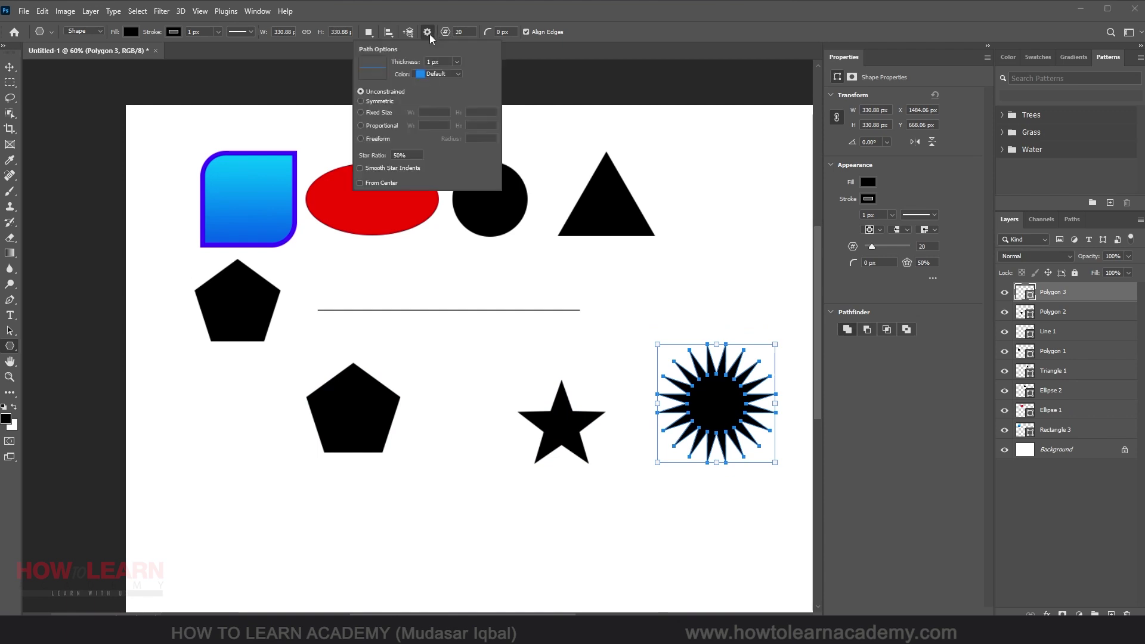
left_click(410, 153)
type("80")
key("Return")
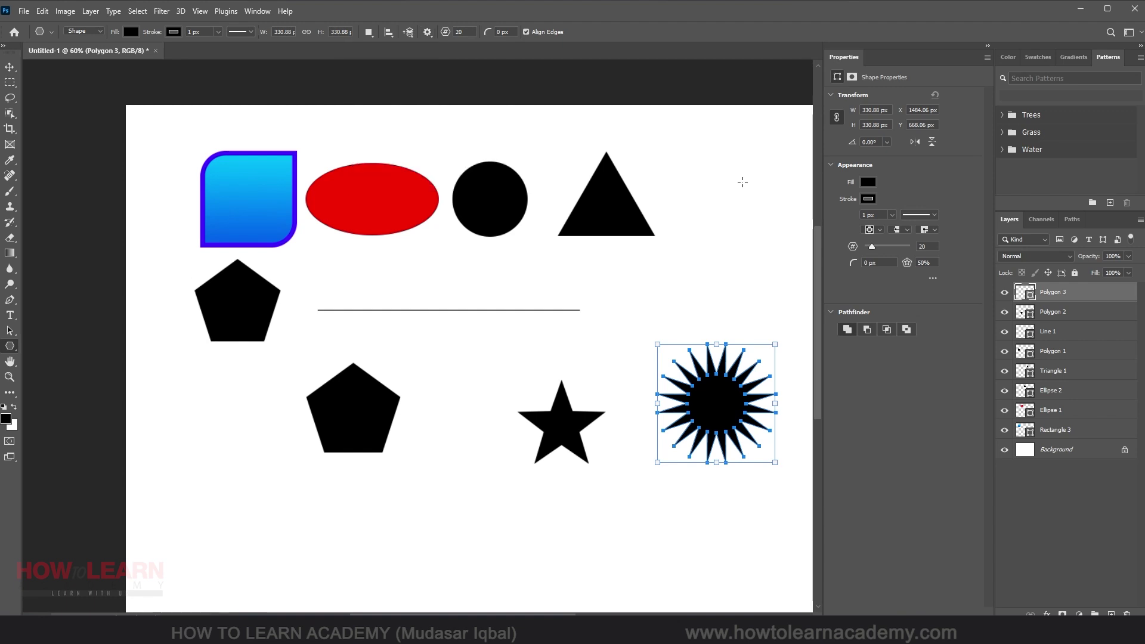
scroll(757, 265, "up", 5)
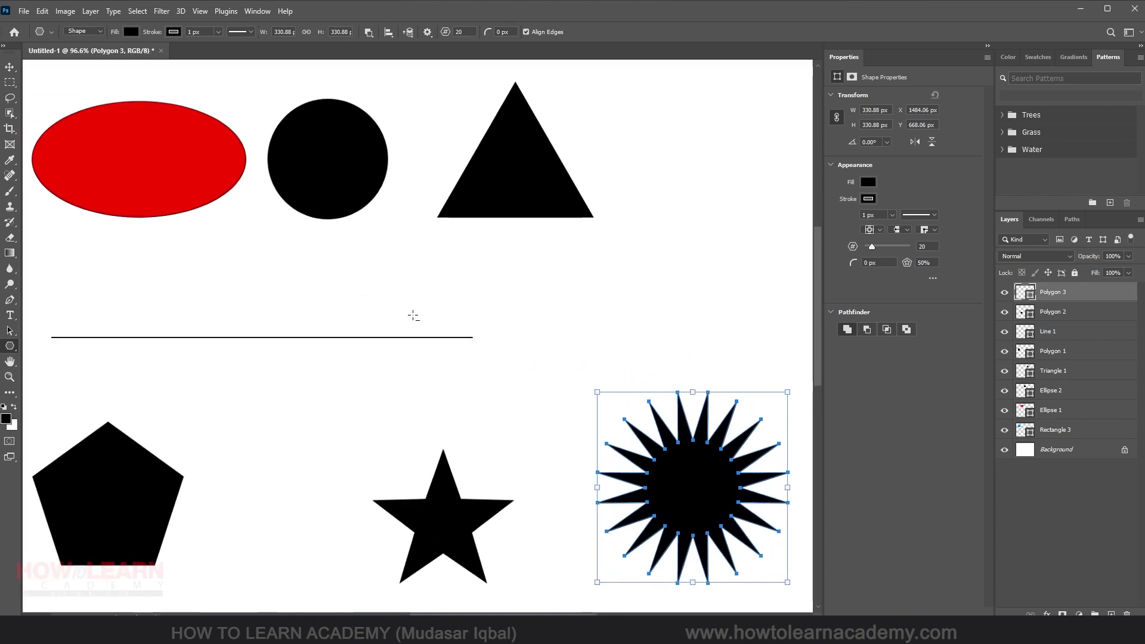
left_click_drag(271, 375, 392, 497)
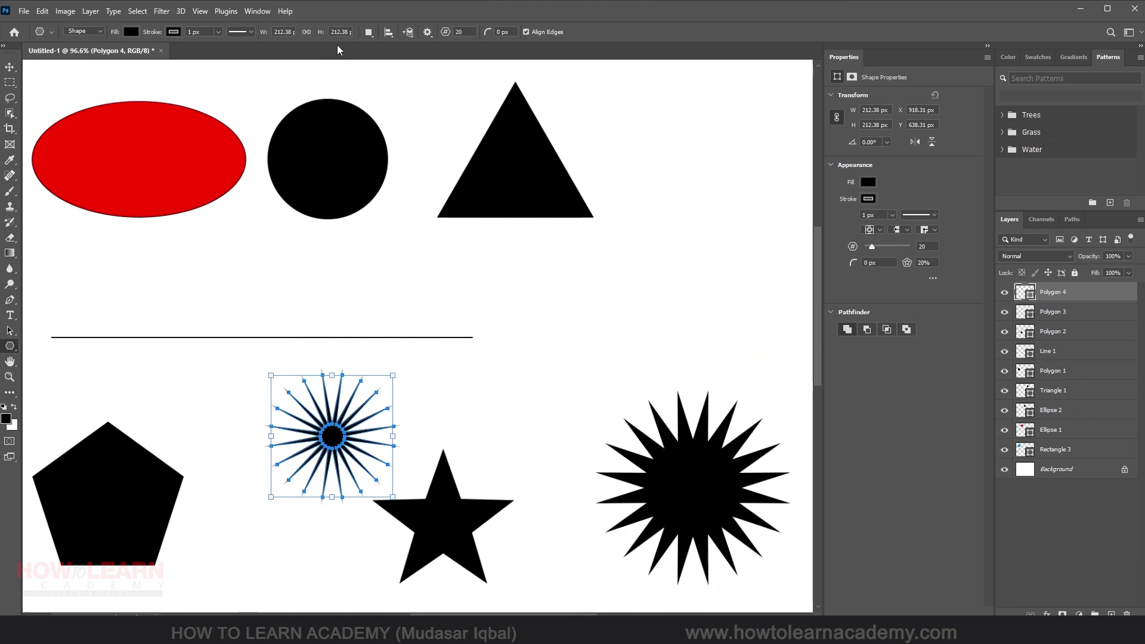
Step: Set the star ratio to 80% and draw a 20-point badge shape about 152 px wide above the large starburst
left_click(427, 33)
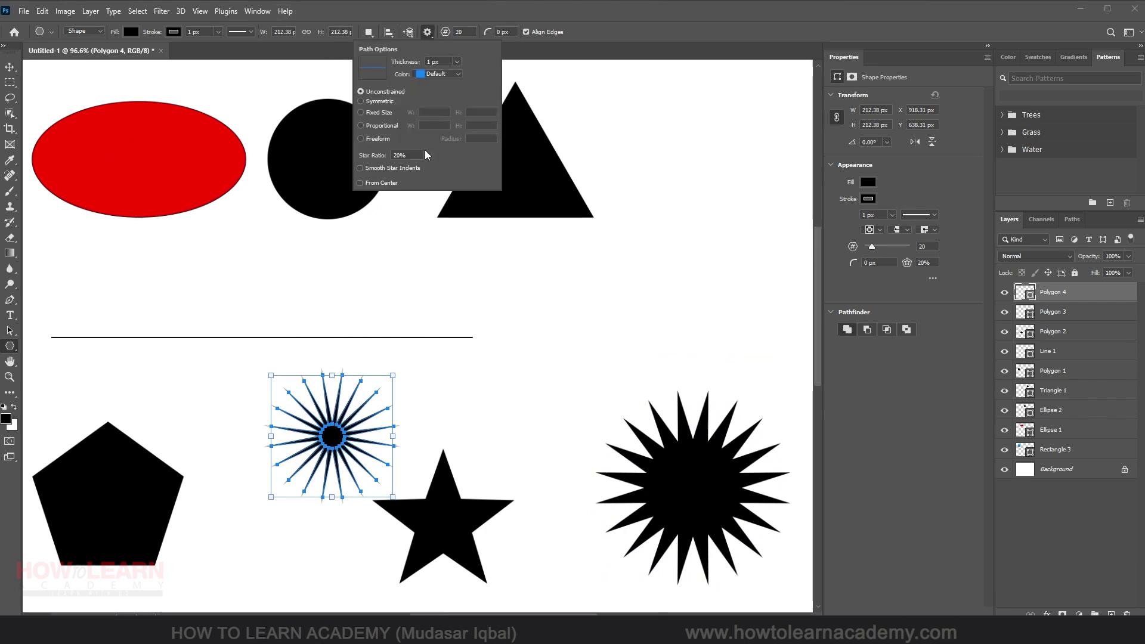
left_click(403, 155)
type("80")
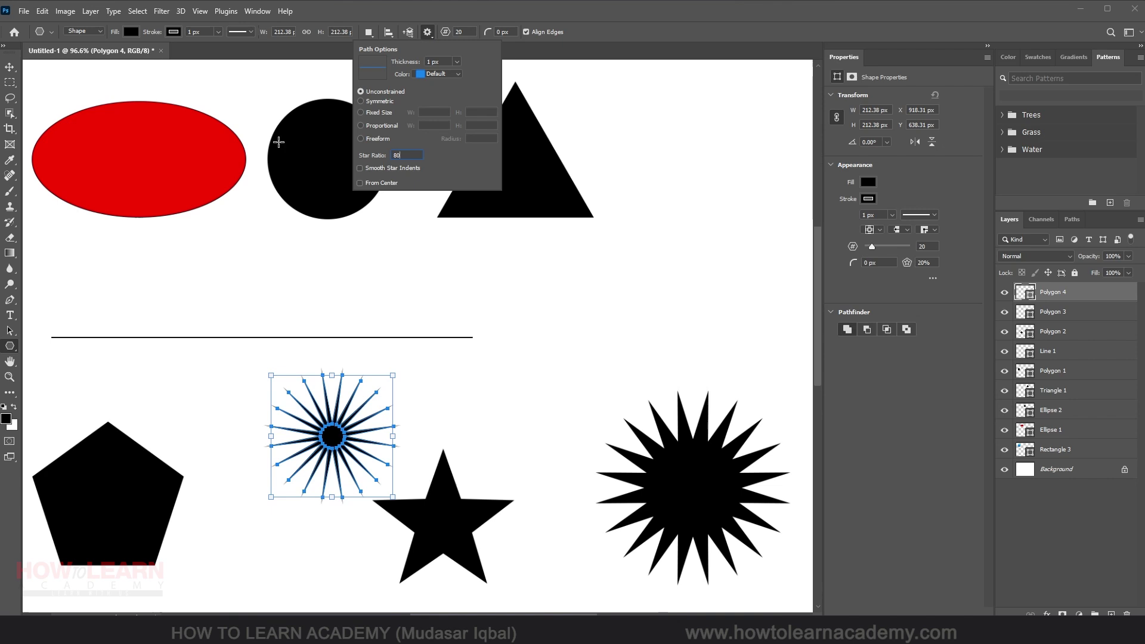
key("Return")
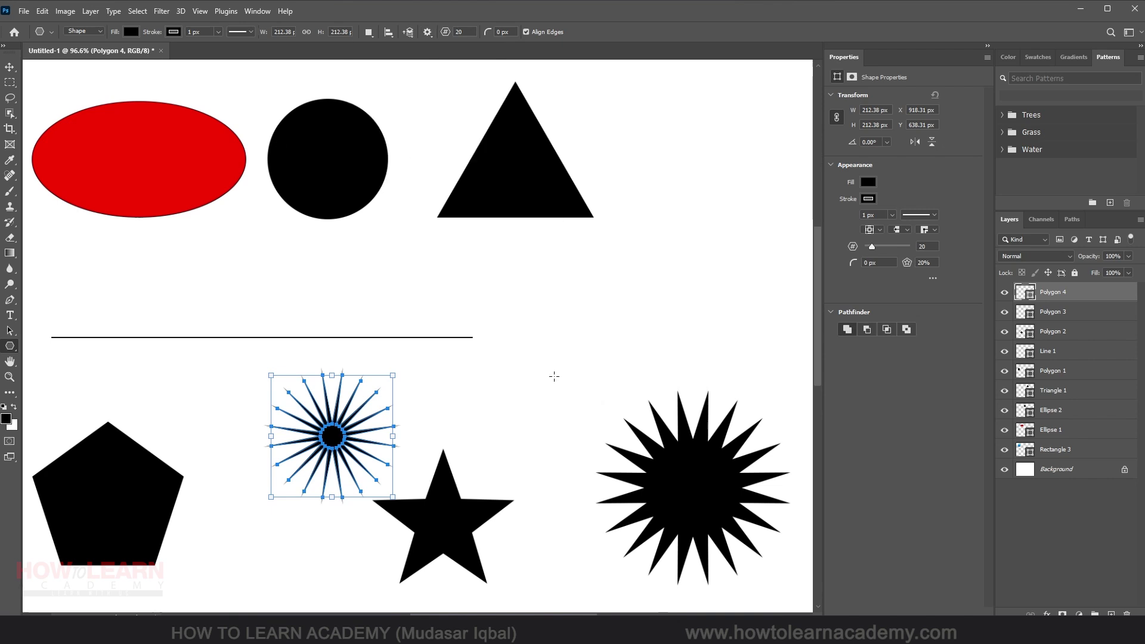
left_click_drag(533, 370, 621, 458)
scroll(587, 375, "up", 4)
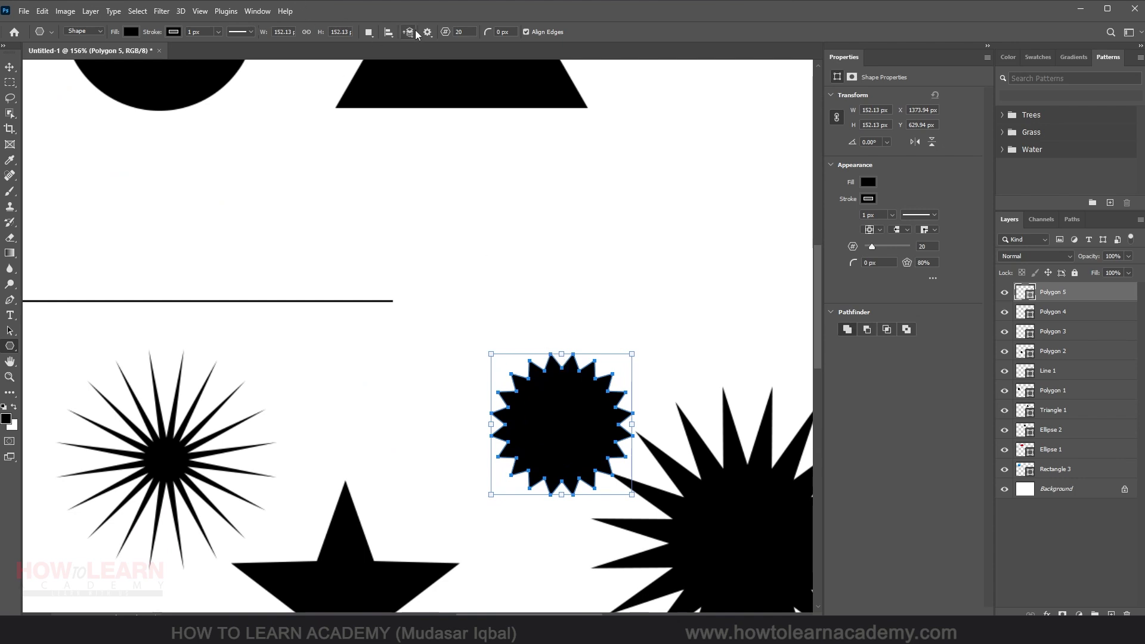
left_click(445, 32)
left_click(430, 33)
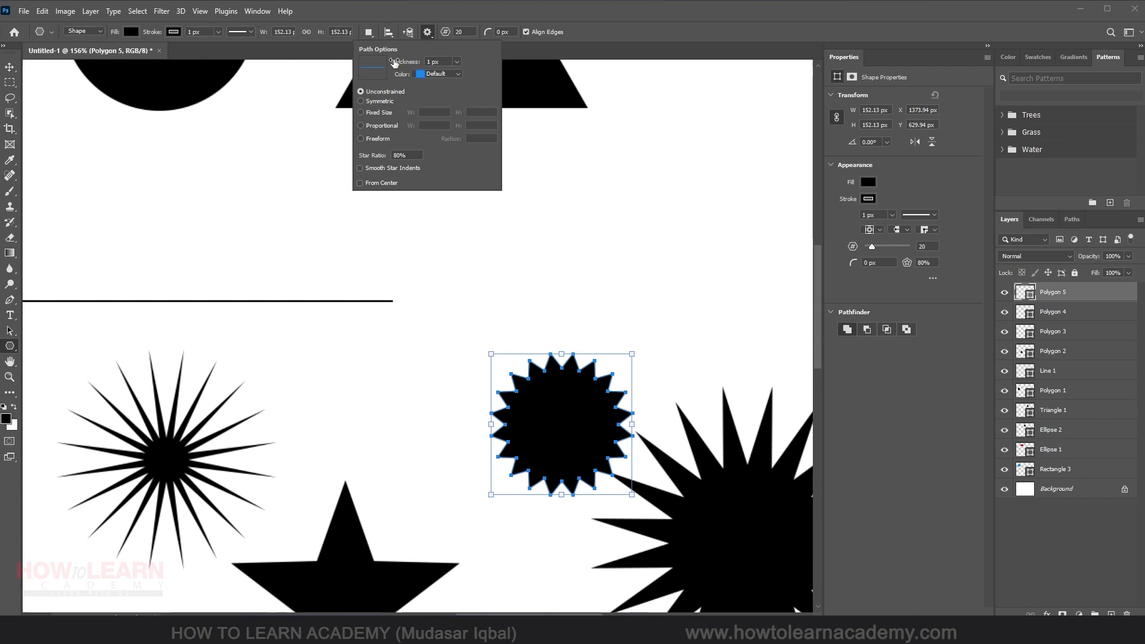
Step: Select the Polygon 2 layer, holding the lower pentagon and the five-pointed star, with the Move tool and delete it
left_click(15, 68)
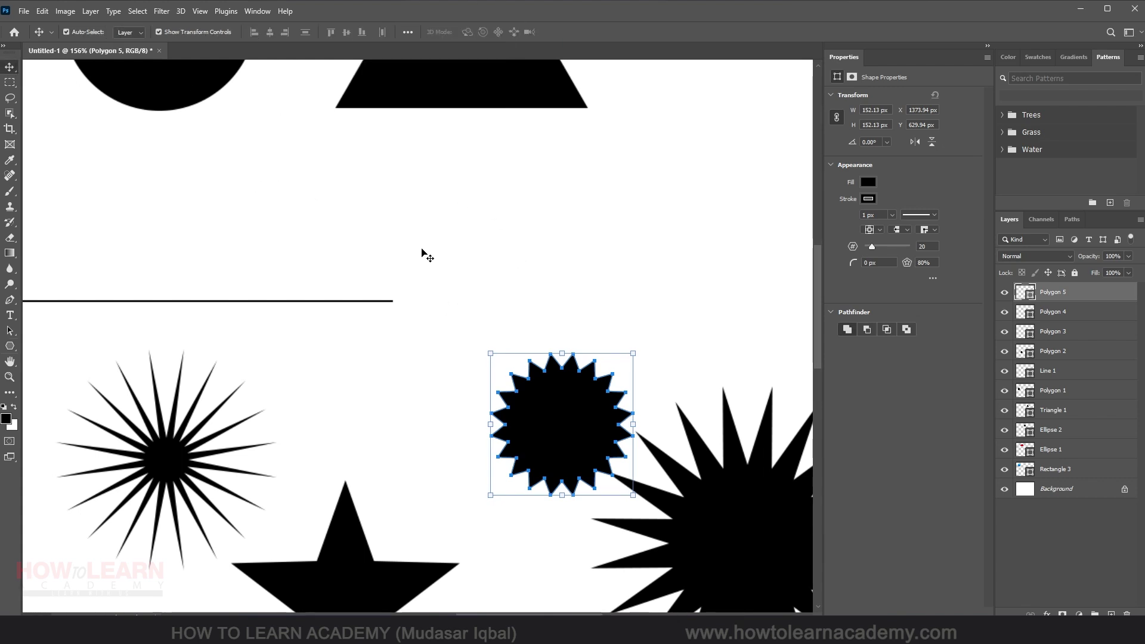
scroll(430, 239, "down", 5)
scroll(204, 427, "down", 1)
scroll(190, 409, "up", 2)
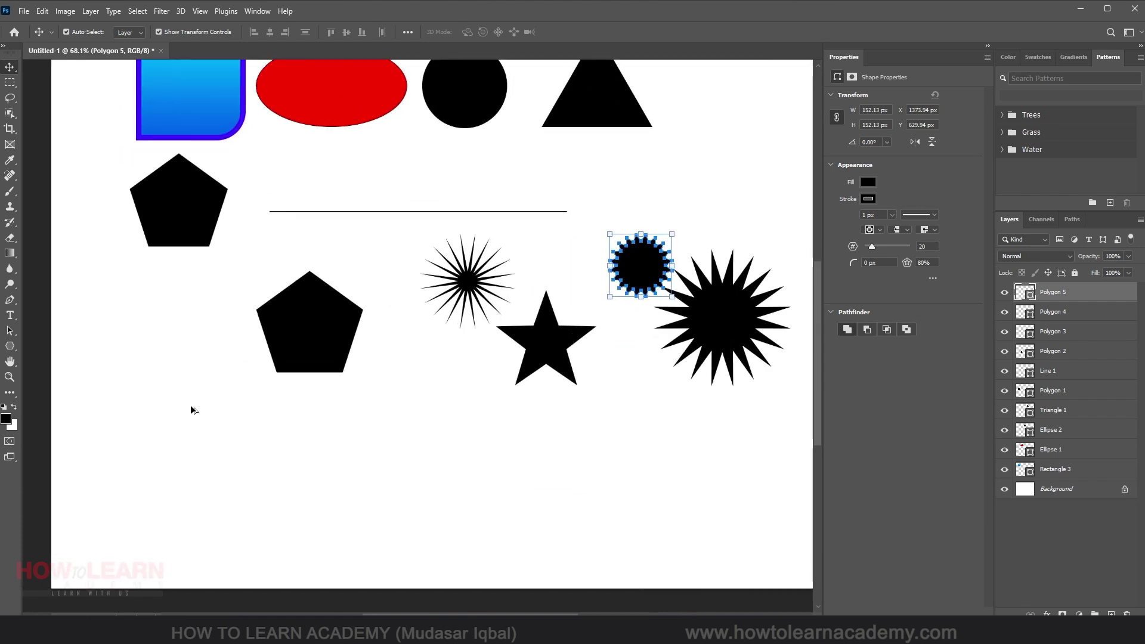
scroll(294, 309, "up", 1)
left_click_drag(302, 312, 226, 340)
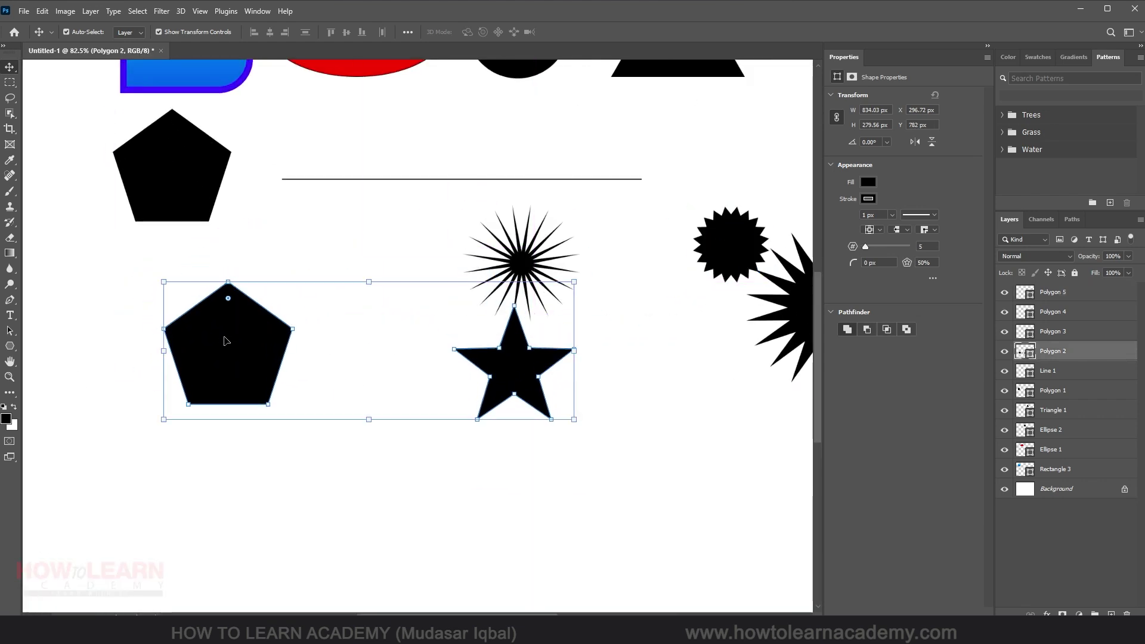
key("Delete")
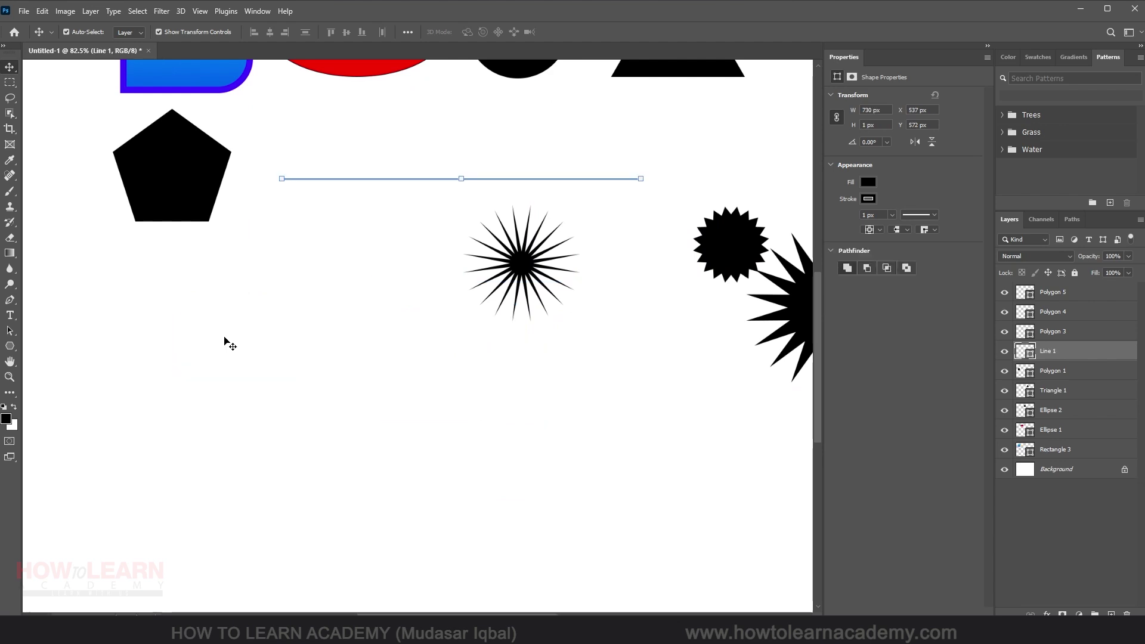
Step: Move the remaining pentagon lower, to the left of the thin-spiked star, and give it a light blue stroke 53.80 px wide
left_click_drag(164, 184, 153, 270)
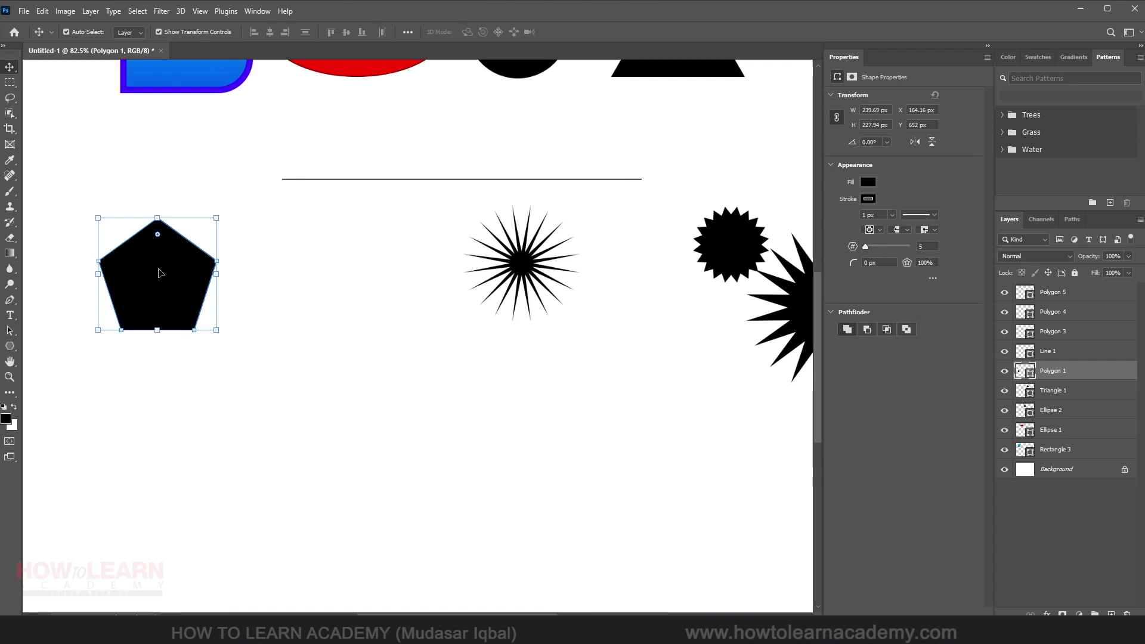
left_click_drag(160, 272, 171, 272)
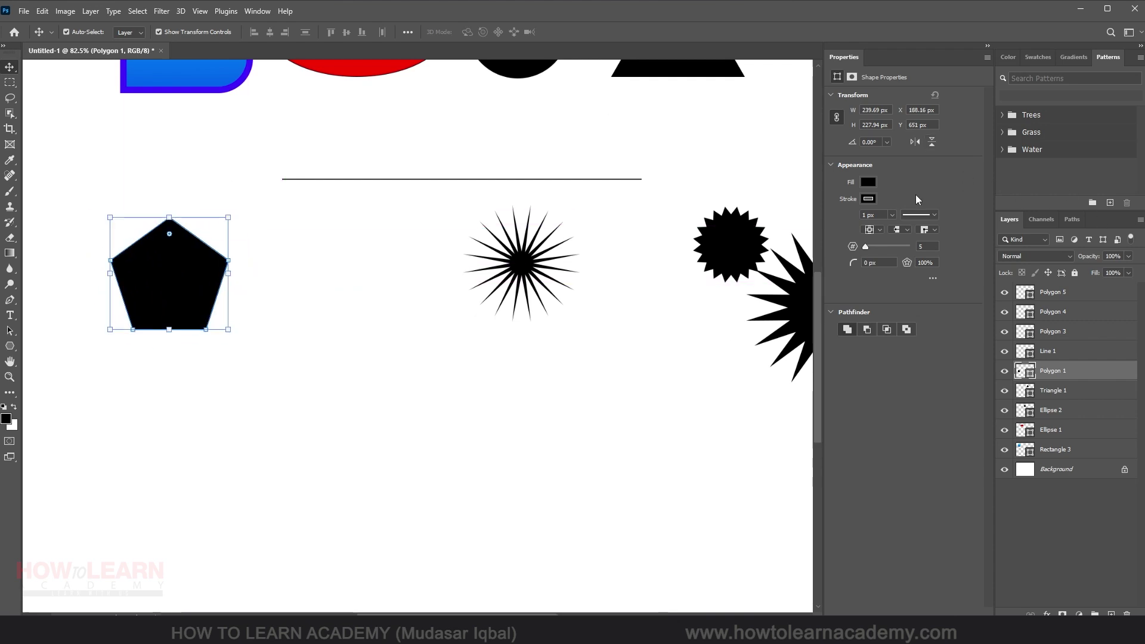
left_click(892, 215)
left_click_drag(892, 231, 905, 230)
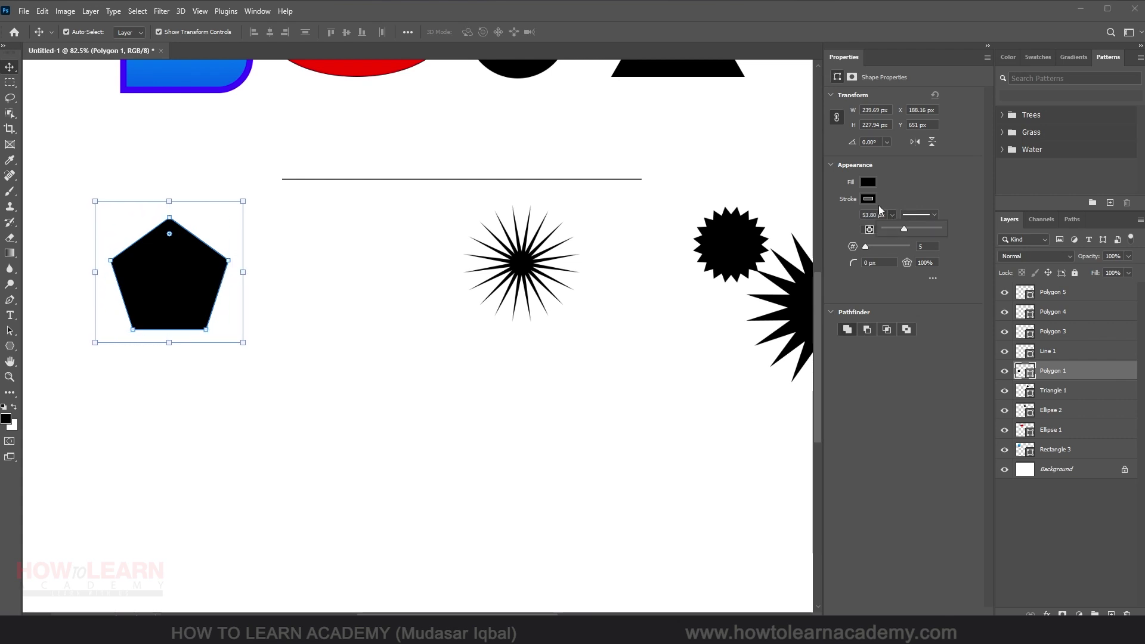
left_click(870, 198)
left_click(875, 263)
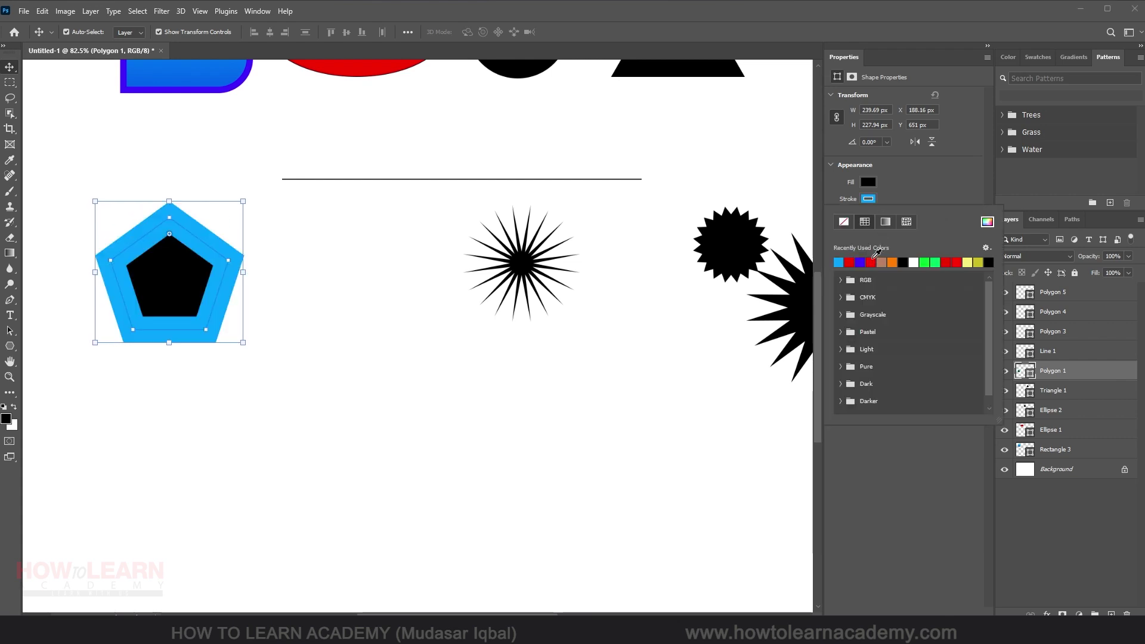
left_click(922, 195)
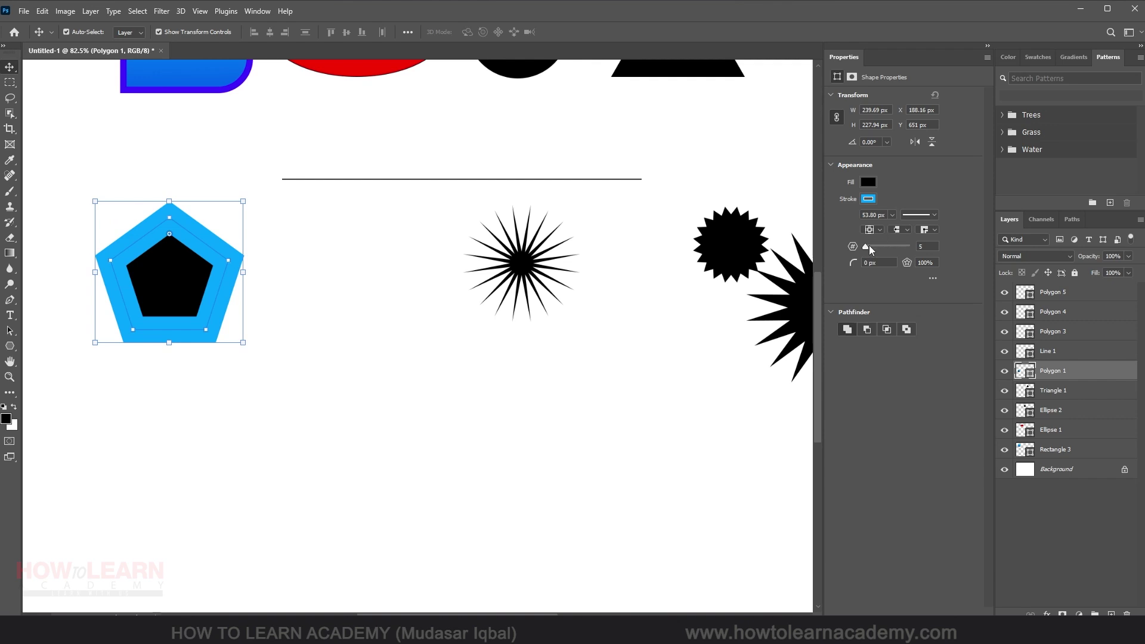
Step: Increase the blue-outlined polygon's number of sides to 21
left_click_drag(884, 248, 872, 244)
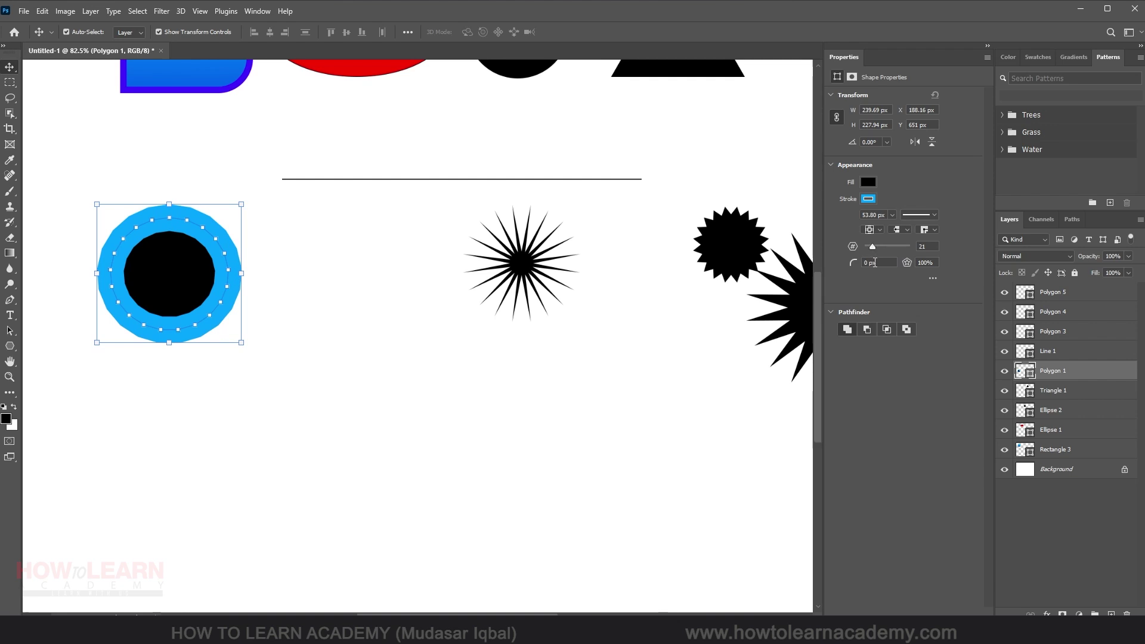
left_click(886, 263)
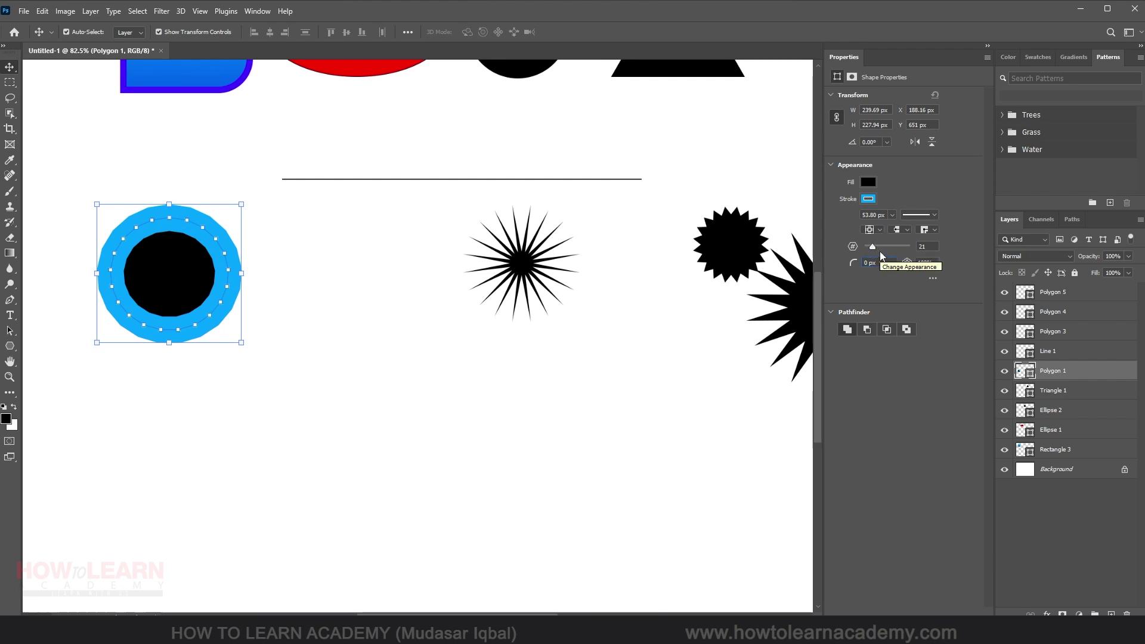
Step: Set the blue-outlined polygon's number of sides to 5
left_click(927, 246)
type("8")
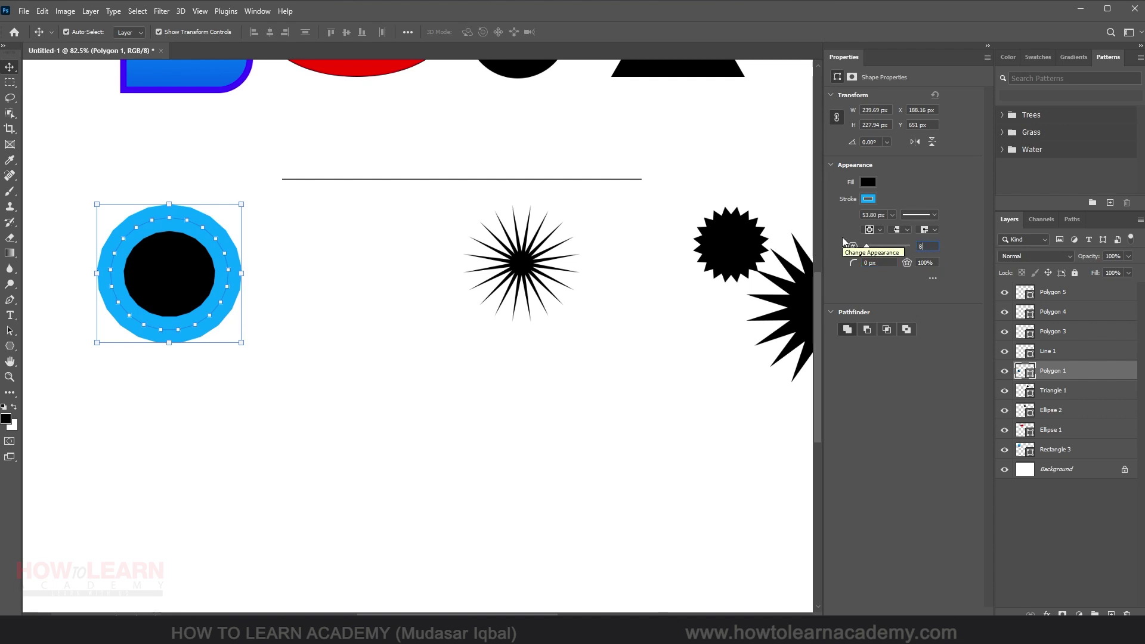
key("BackSpace")
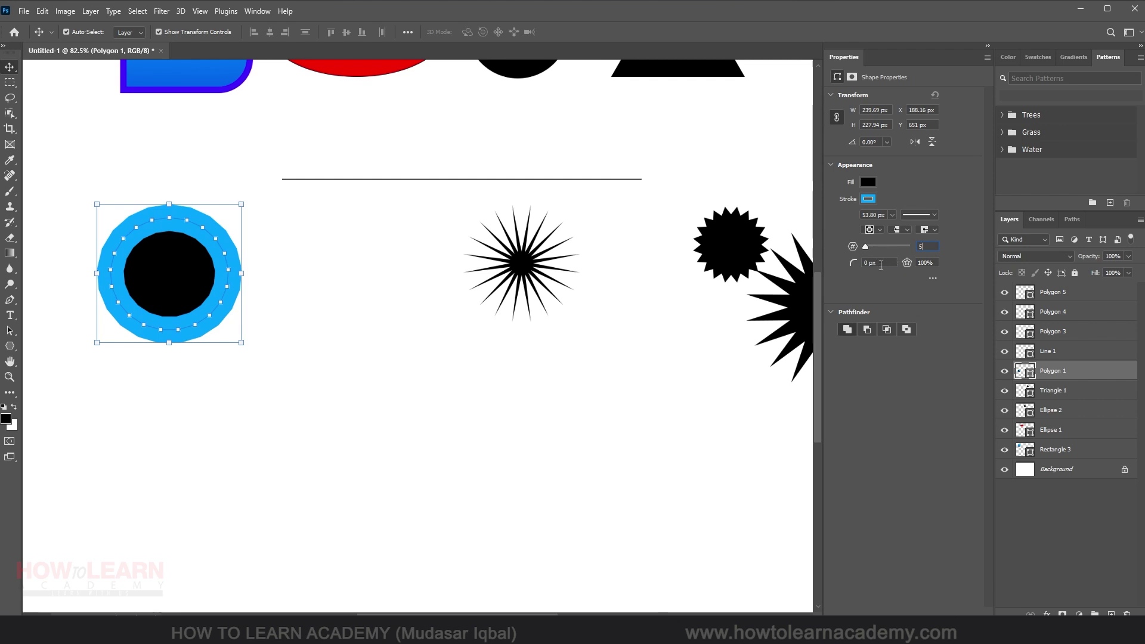
key("Tab")
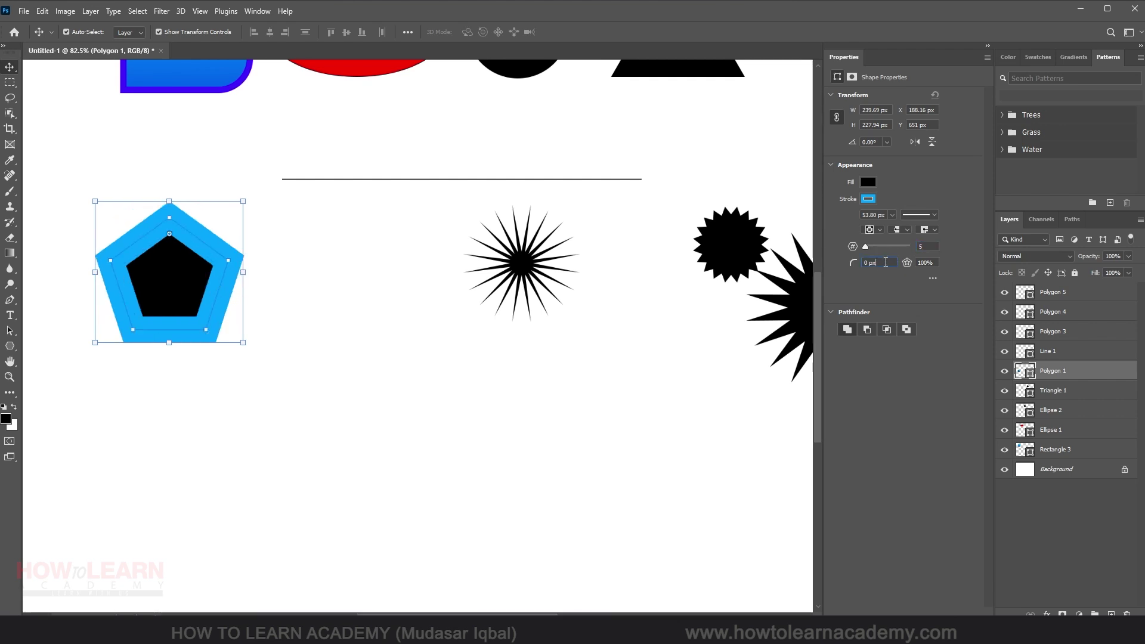
Step: Reduce the pentagon's stroke width to 0 px and set its stroke colour to none
left_click(892, 215)
left_click_drag(889, 231, 863, 228)
left_click(868, 198)
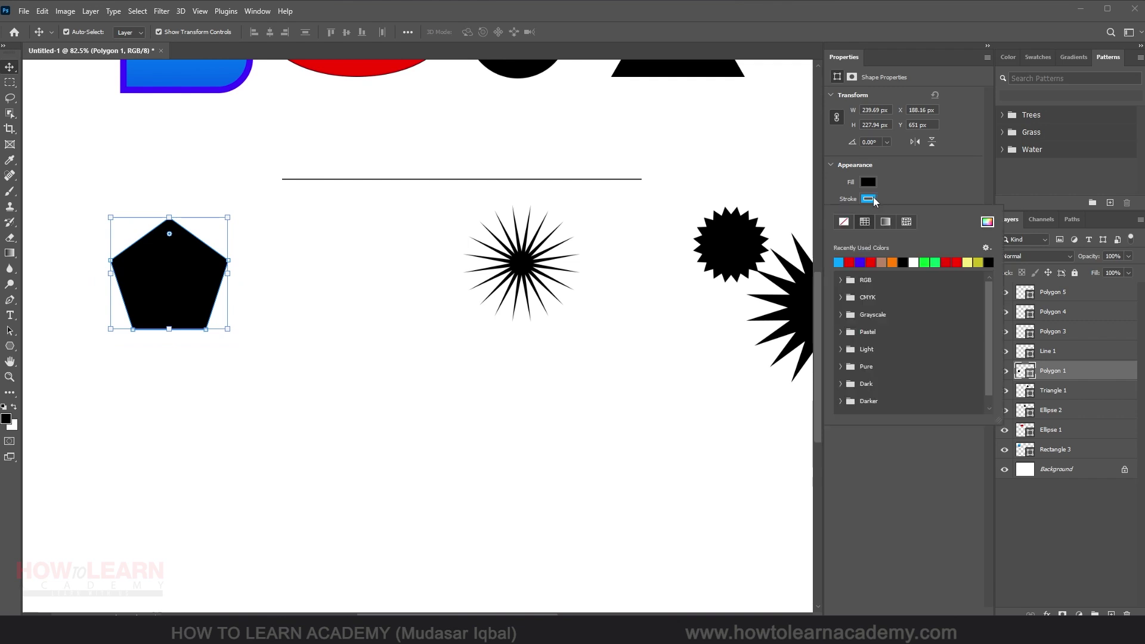
left_click(844, 223)
left_click(928, 181)
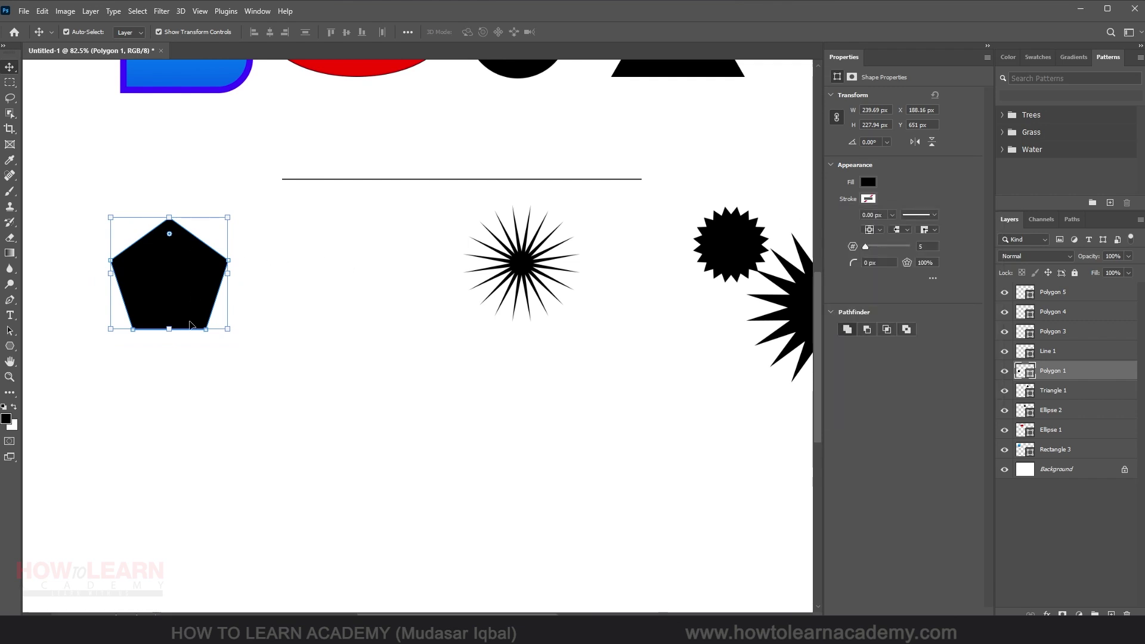
Step: Move the pentagon slightly right and down with the Path Selection Tool, to about X 225 px, Y 668 px
left_click(10, 334)
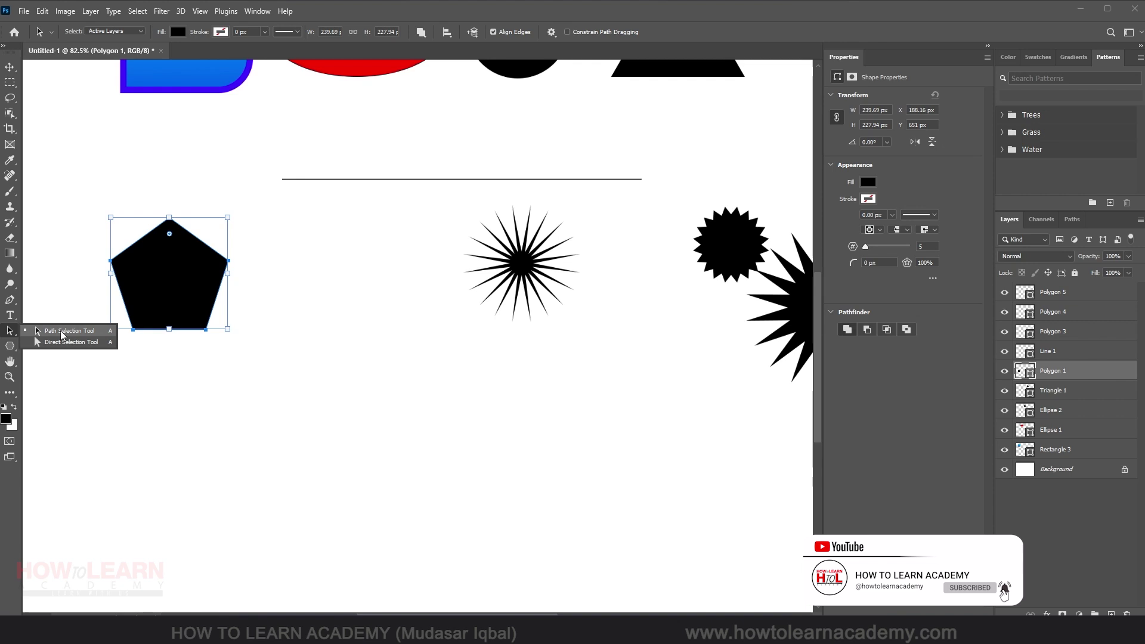
left_click(62, 332)
left_click_drag(167, 266, 198, 281)
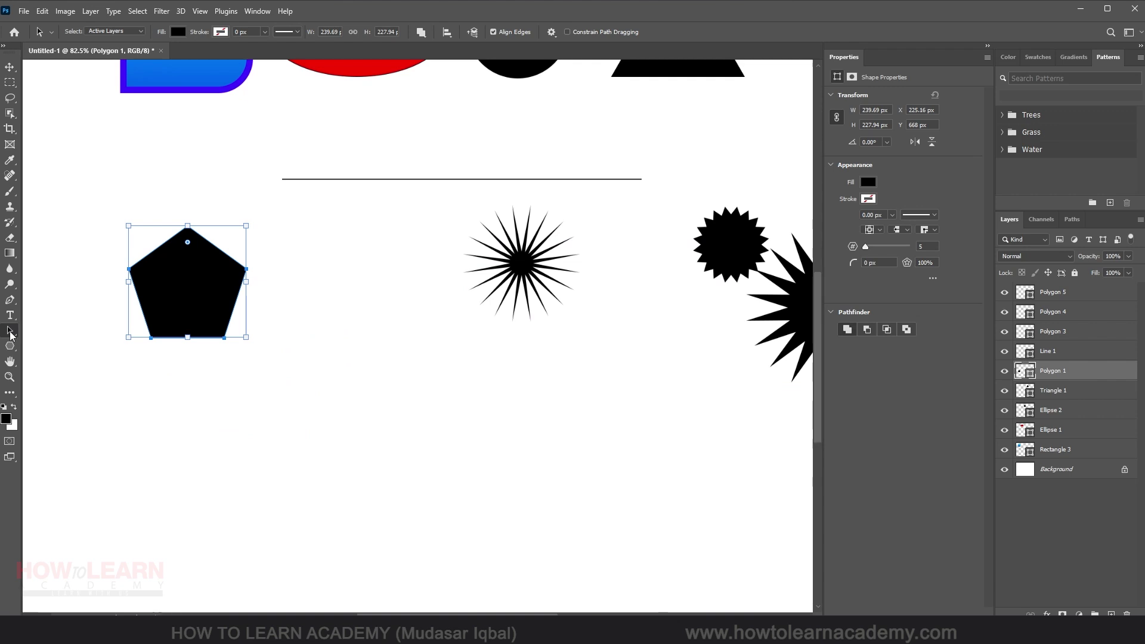
Step: Try pulling the pentagon's right corner outward to about 331 px wide with the Direct Selection Tool, accepting conversion to a regular path, and undo it
right_click(10, 332)
left_click(61, 344)
scroll(146, 250, "up", 5)
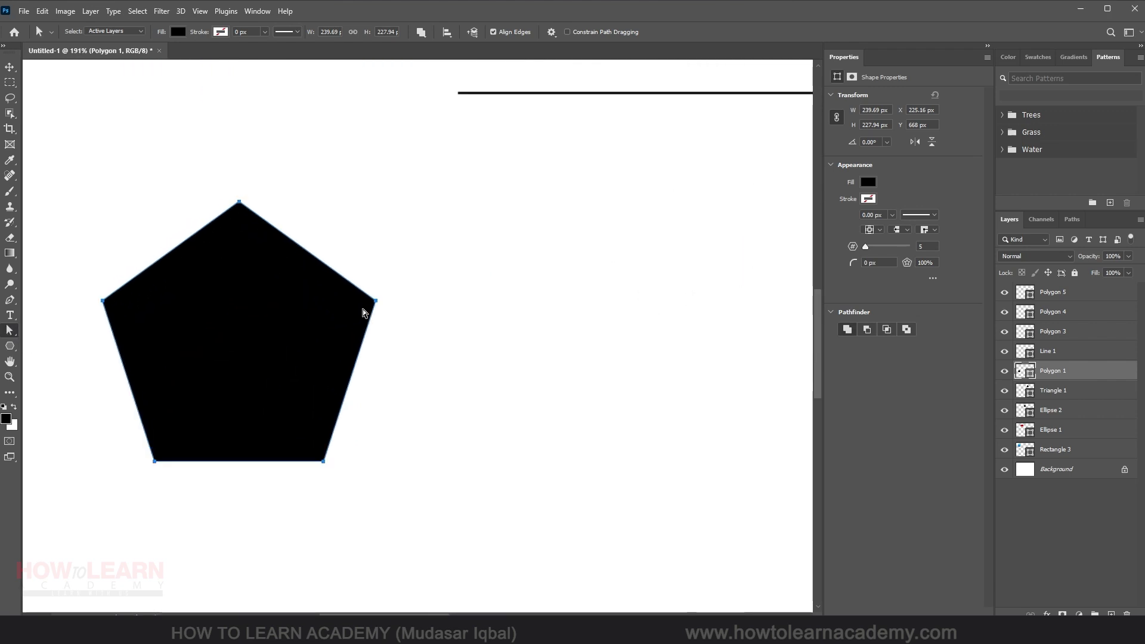
left_click_drag(367, 317, 479, 307)
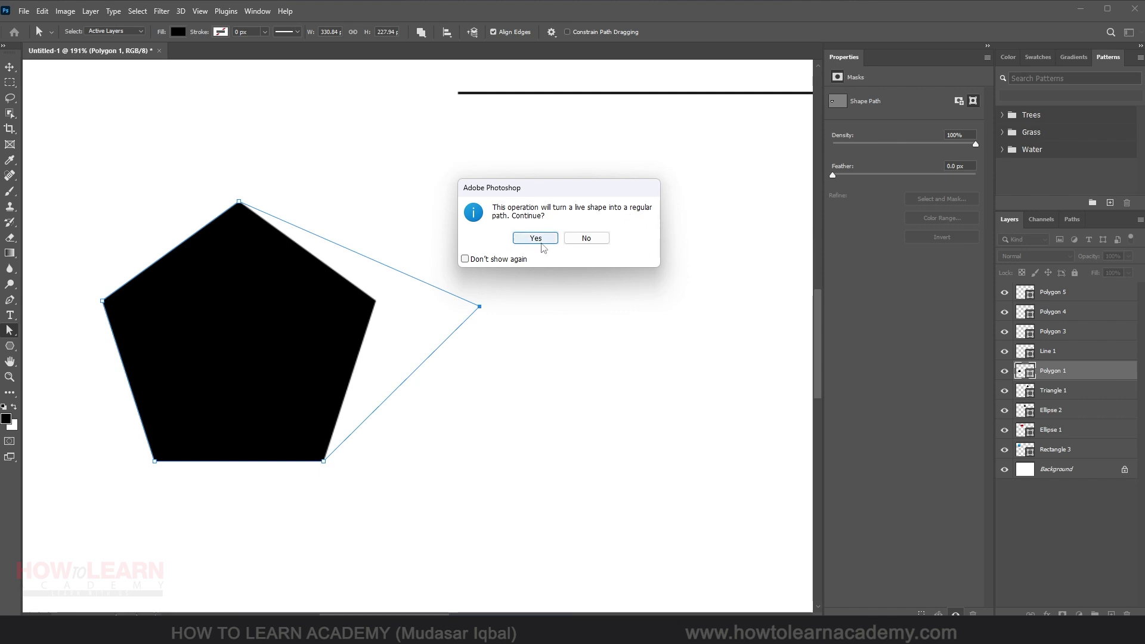
left_click(536, 239)
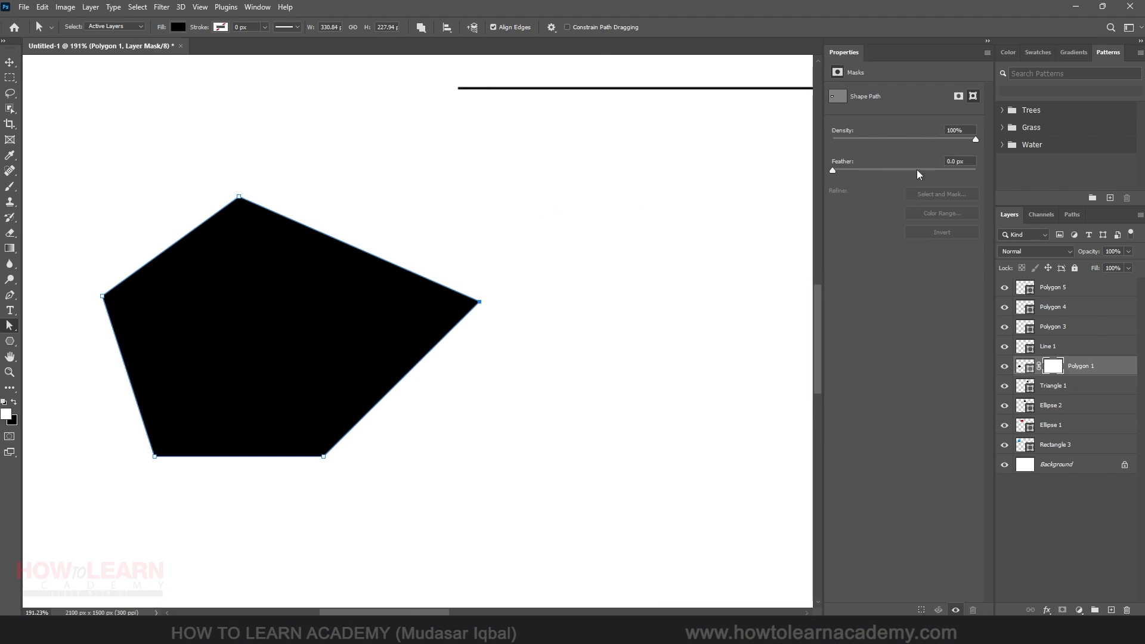
key("ctrl+z")
key("ctrl+z")
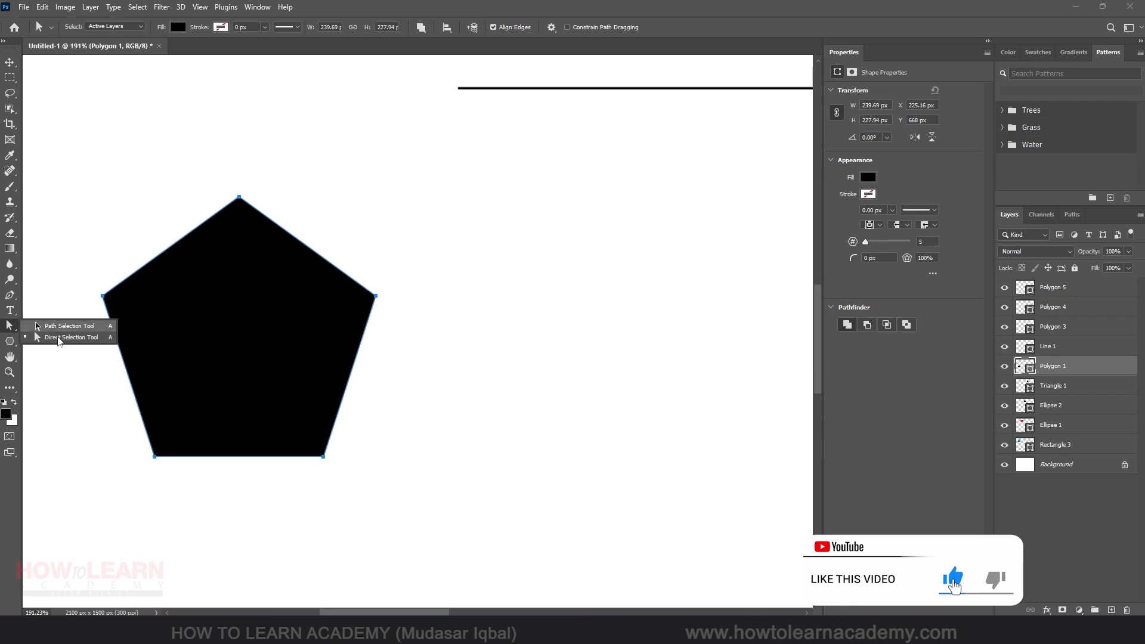
Step: Try stretching the pentagon's right corner horizontally to about 367 px wide as a regular path, and undo the change
left_click_drag(376, 298, 603, 297)
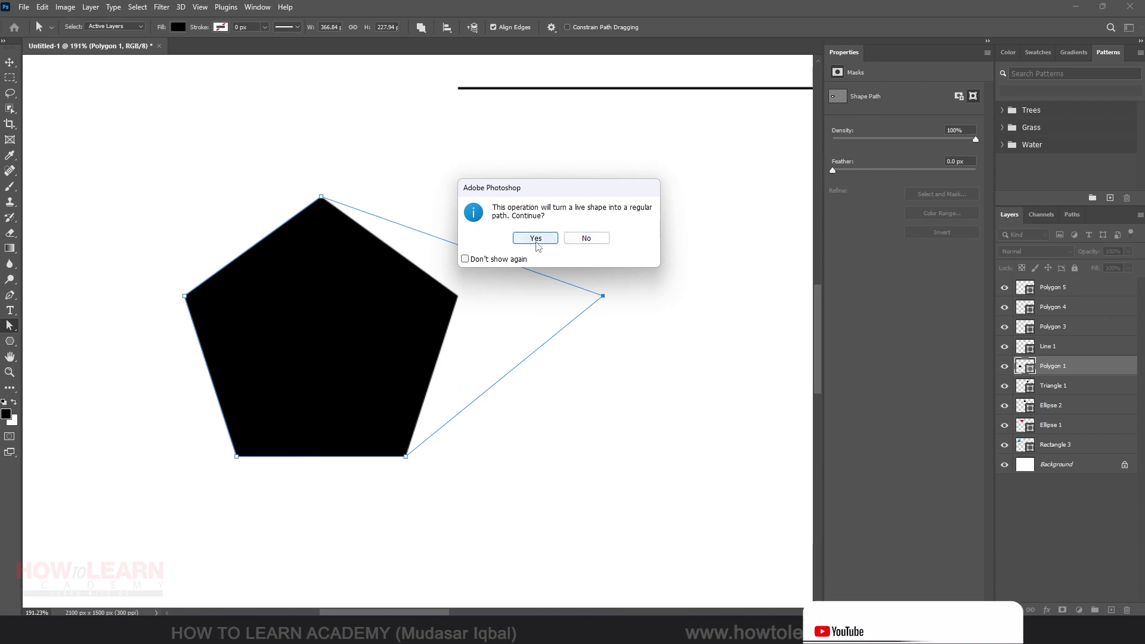
left_click(535, 238)
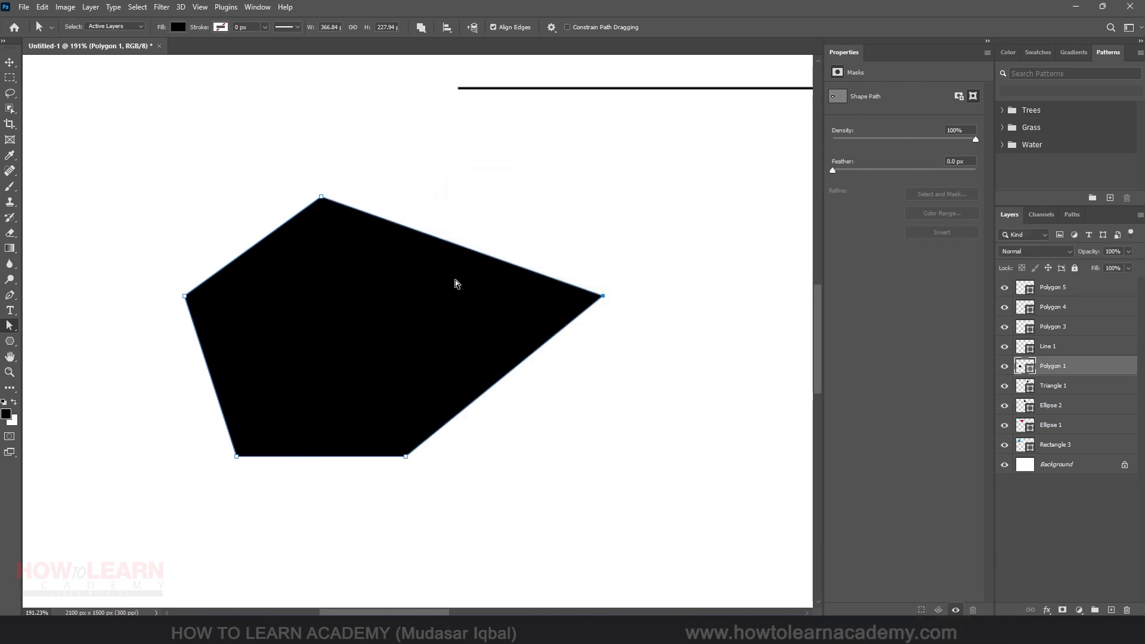
key("Escape")
left_click(338, 28)
left_click(395, 28)
left_click(410, 287)
left_click(10, 62)
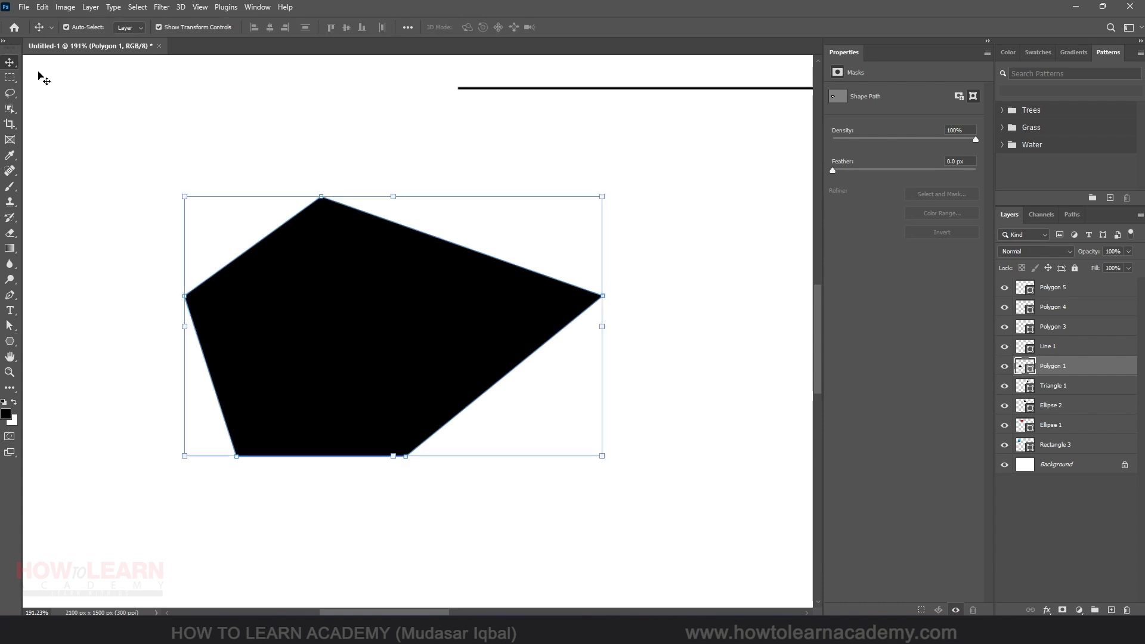
key("ctrl+z")
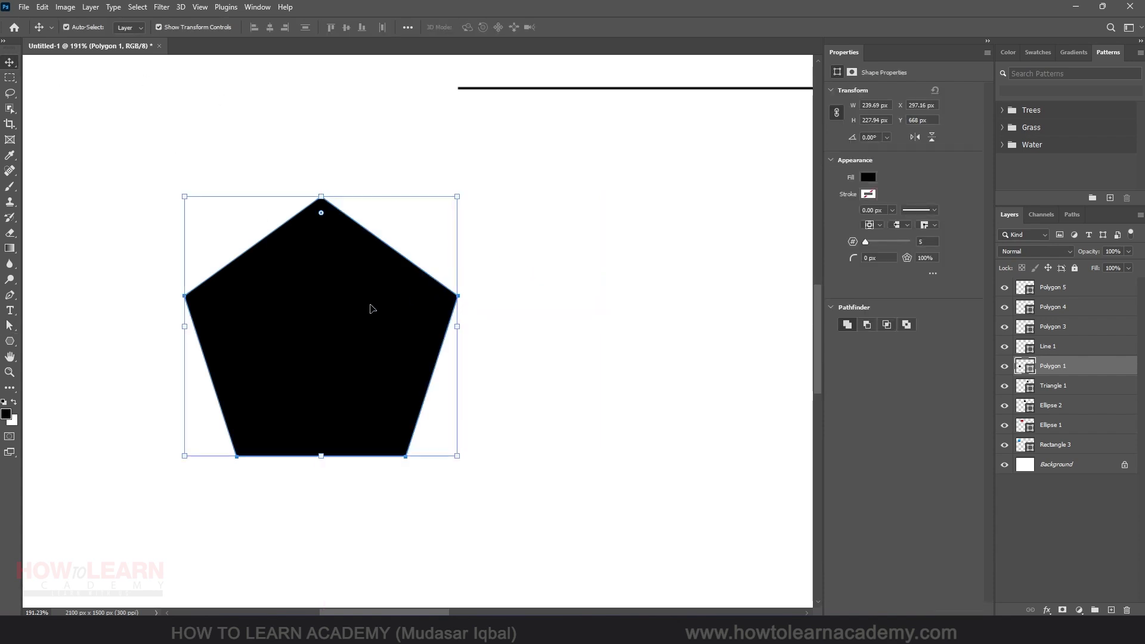
Step: Set the Pen tool to Path mode and add a new empty layer at the top of the layer stack
scroll(367, 315, "down", 6)
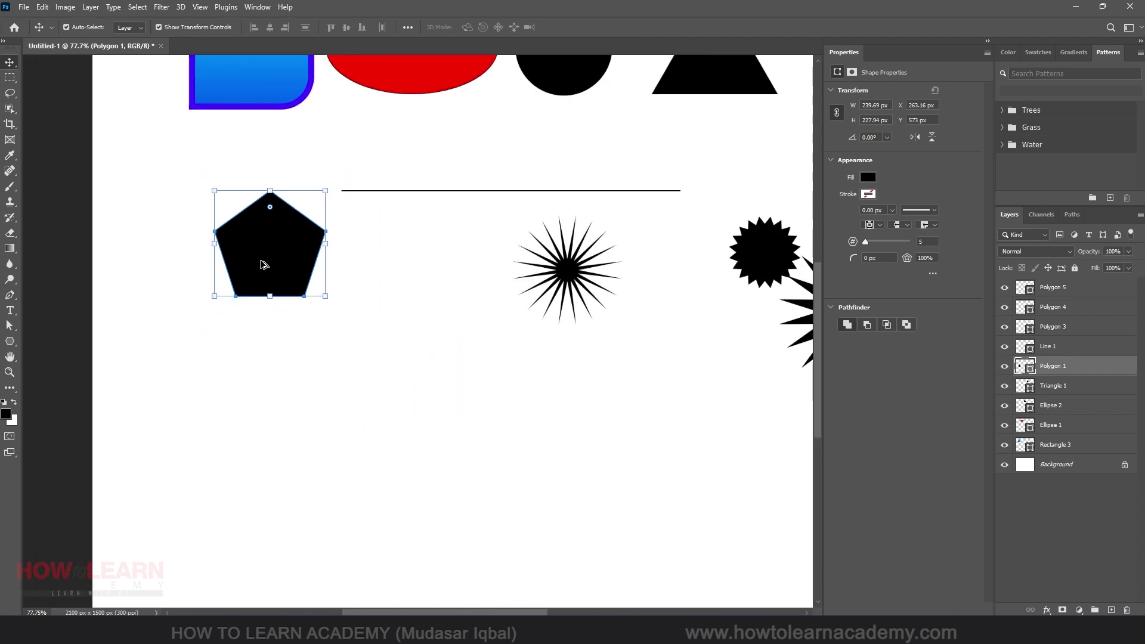
scroll(472, 402, "up", 1)
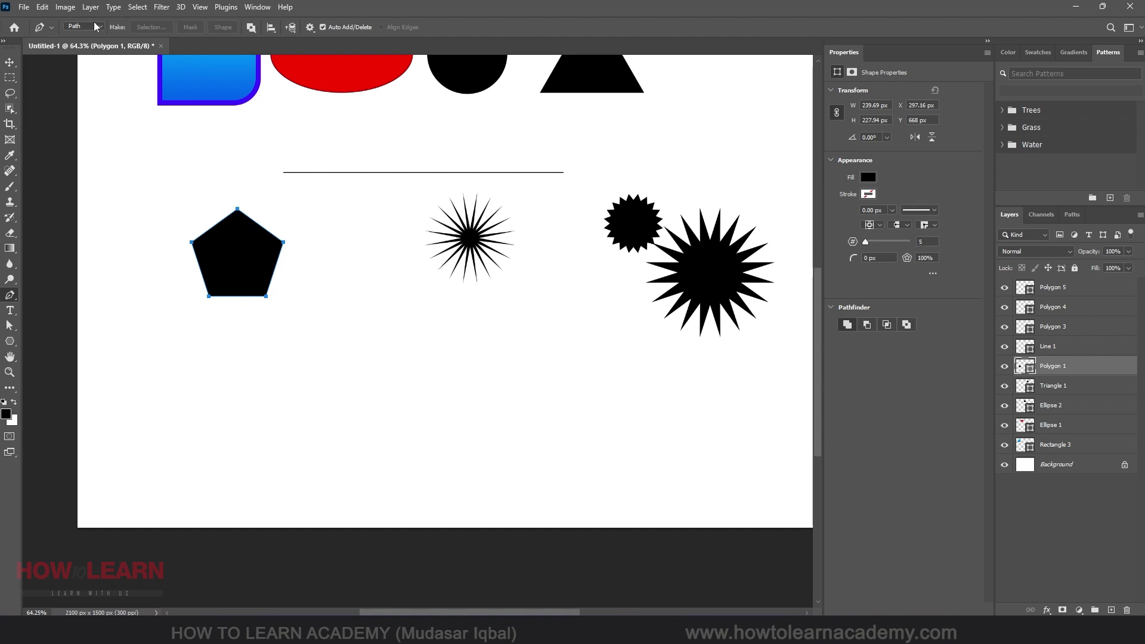
left_click(94, 30)
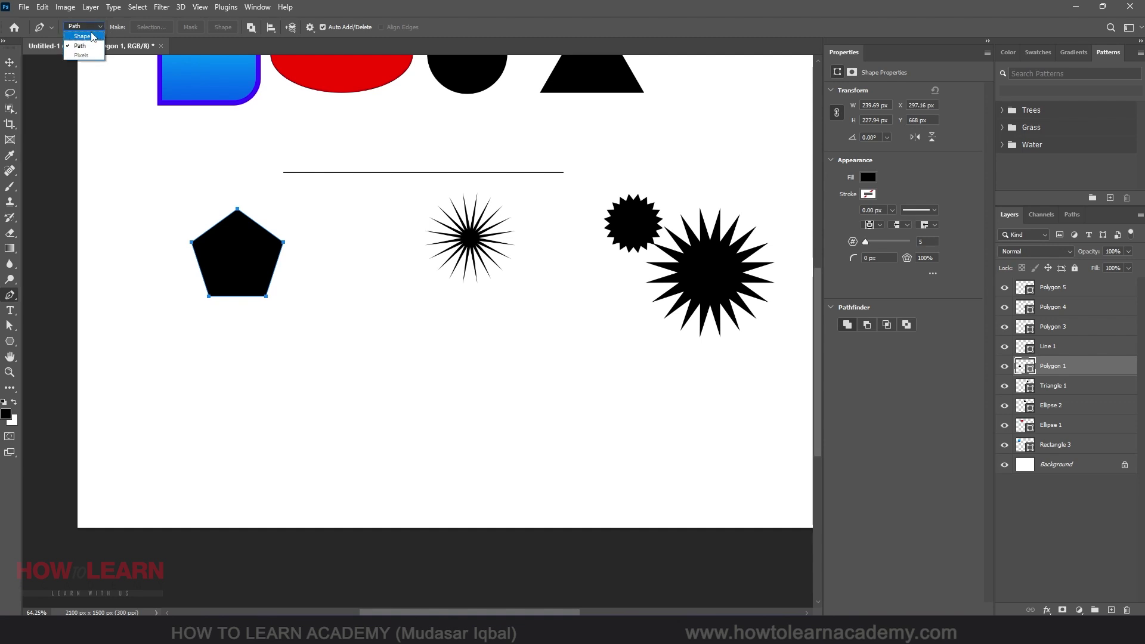
left_click(89, 46)
left_click(1102, 561)
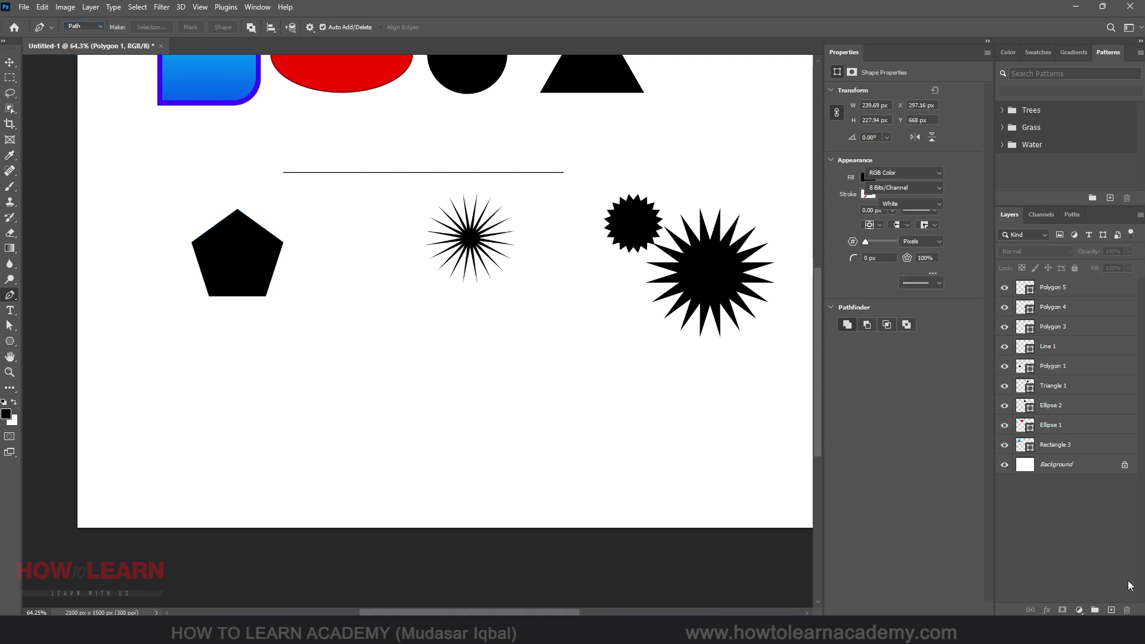
left_click(1110, 610)
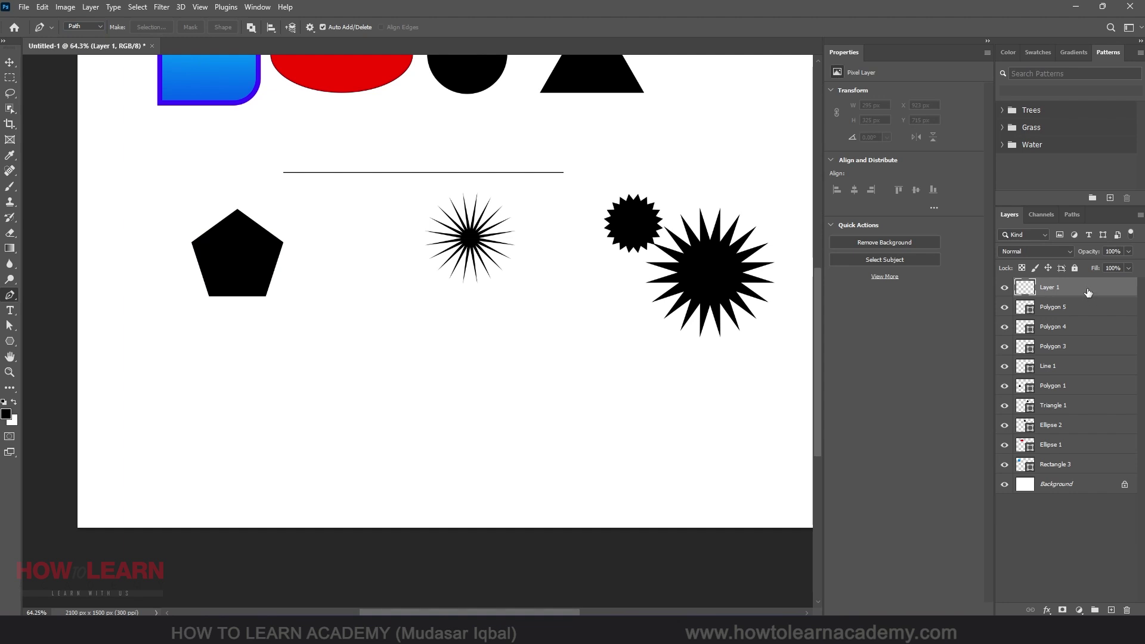
Step: Try drawing a closed four-sided Pen tool path below the pentagon, and undo all of its points
left_click(198, 343)
left_click(411, 356)
left_click(384, 441)
left_click(250, 464)
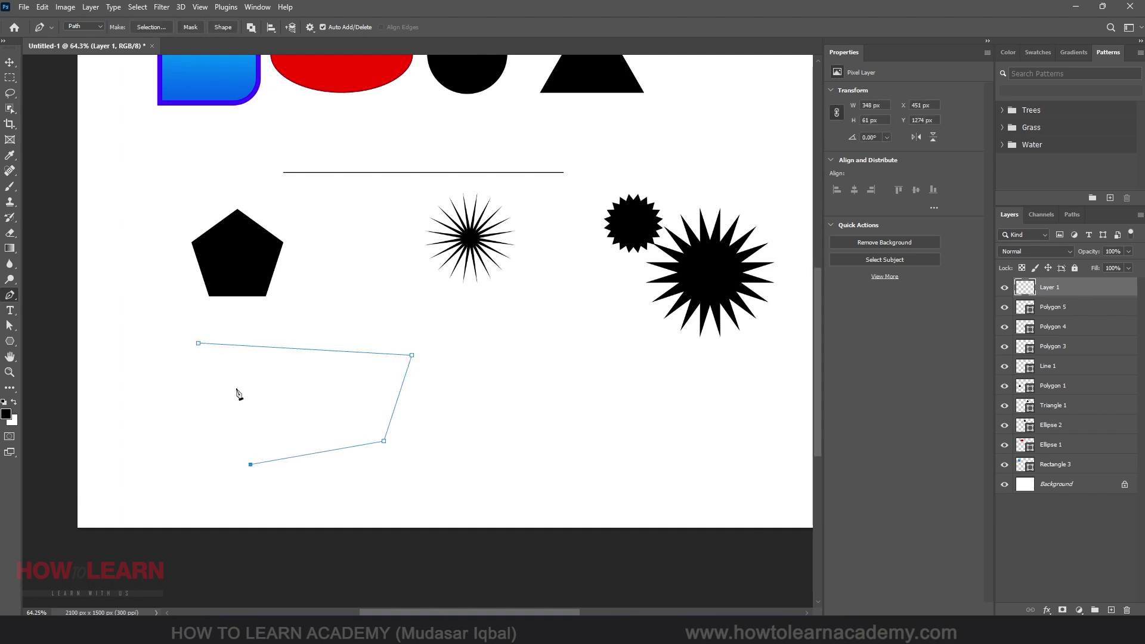
left_click(198, 344)
key("ctrl+z")
key("ctrl+z")
key("ctrl+z")
key("ctrl+z")
key("ctrl+z")
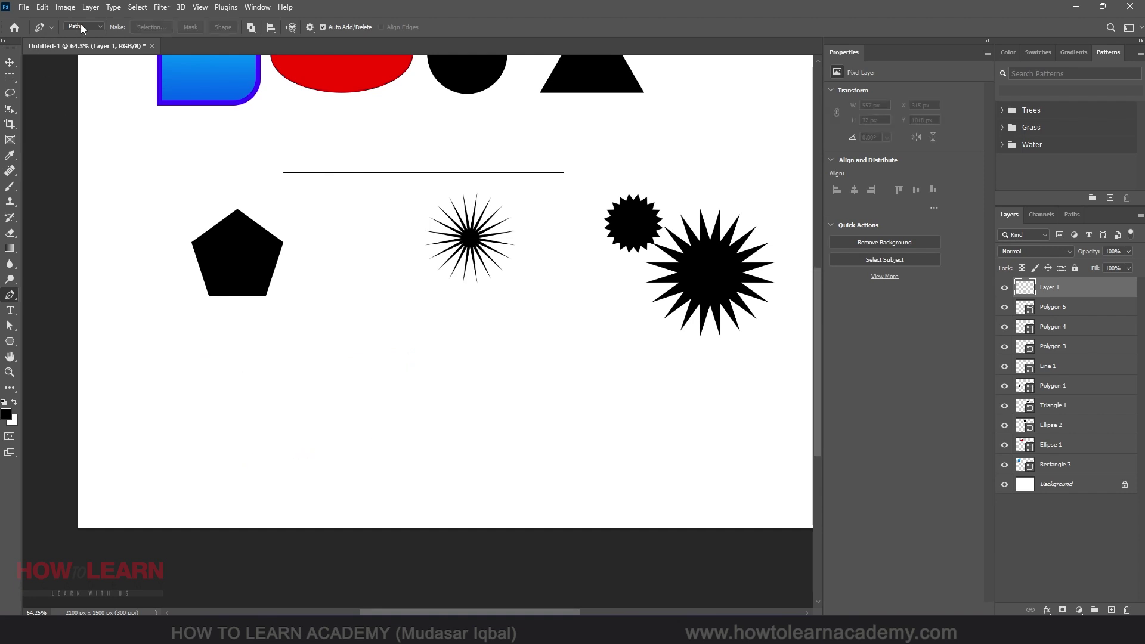
Step: Draw a closed four-sided shape about 630 x 405 px below the pentagon with the Pen tool in Shape mode
left_click(82, 27)
left_click(80, 37)
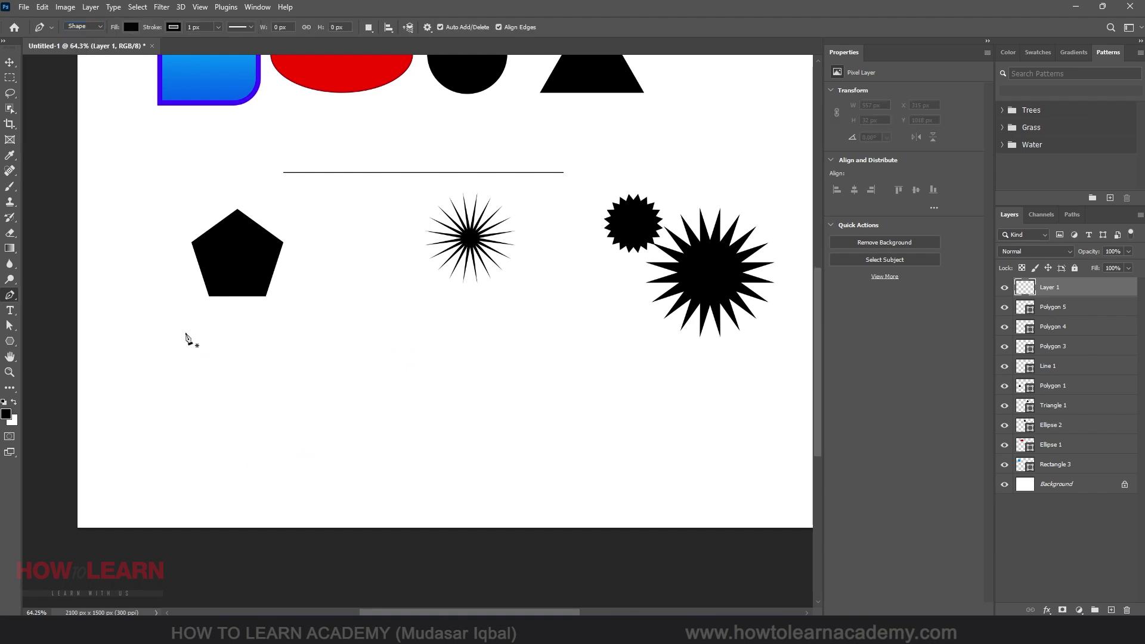
left_click(185, 333)
left_click(420, 328)
left_click(427, 466)
left_click(241, 484)
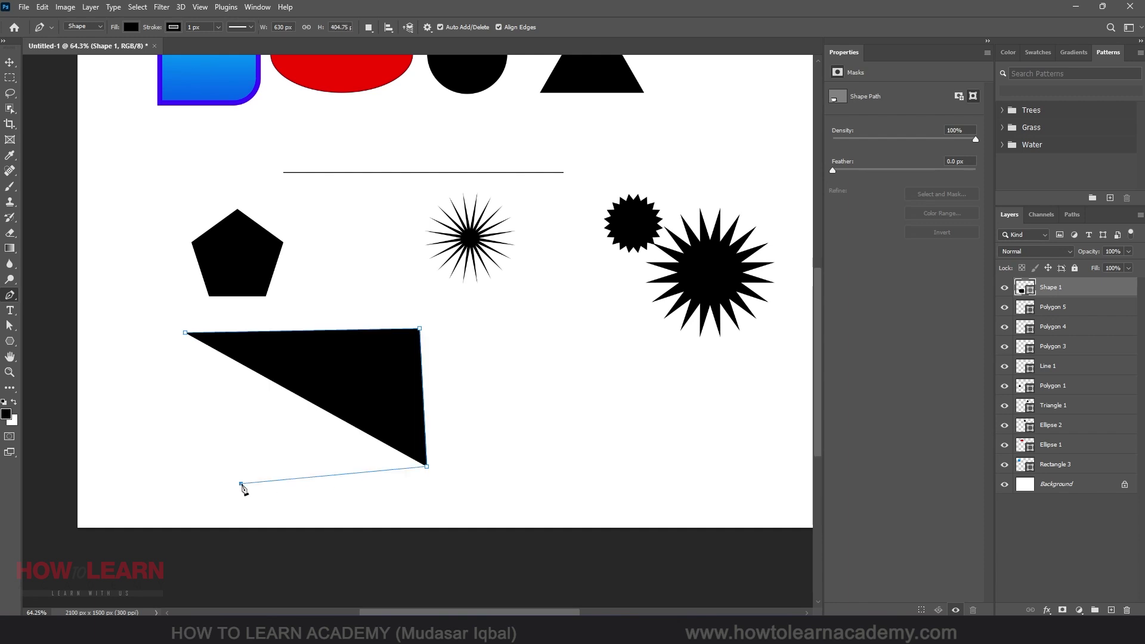
left_click(185, 333)
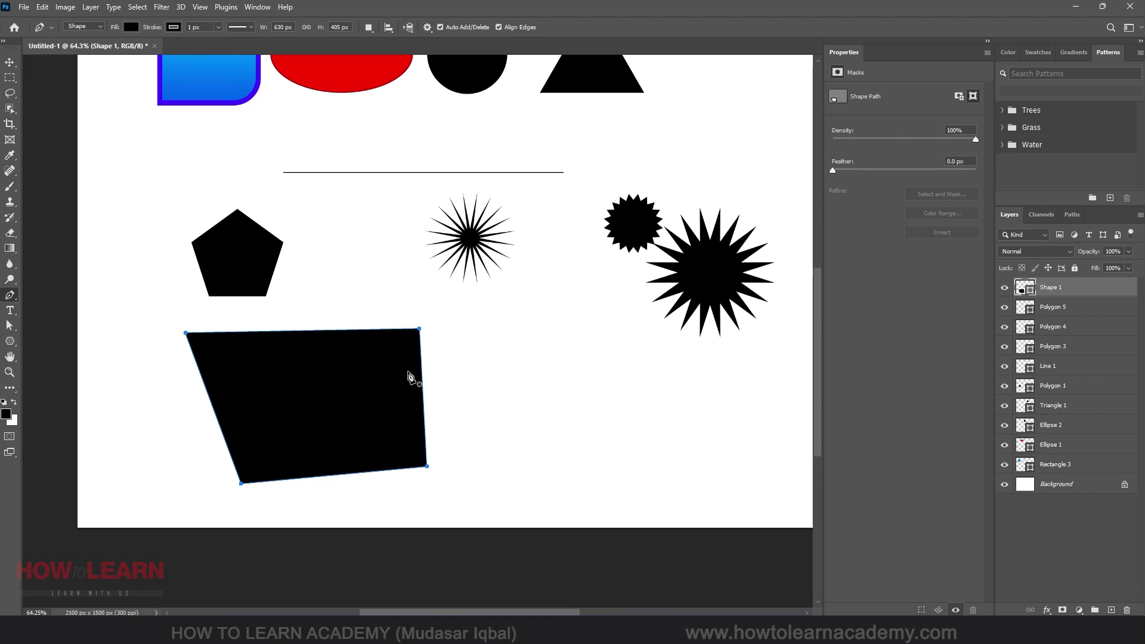
Step: Select the pentagon and pull its right corner outward with the Pen tool to about 389 px wide, accepting conversion to a regular path
scroll(205, 221, "up", 2)
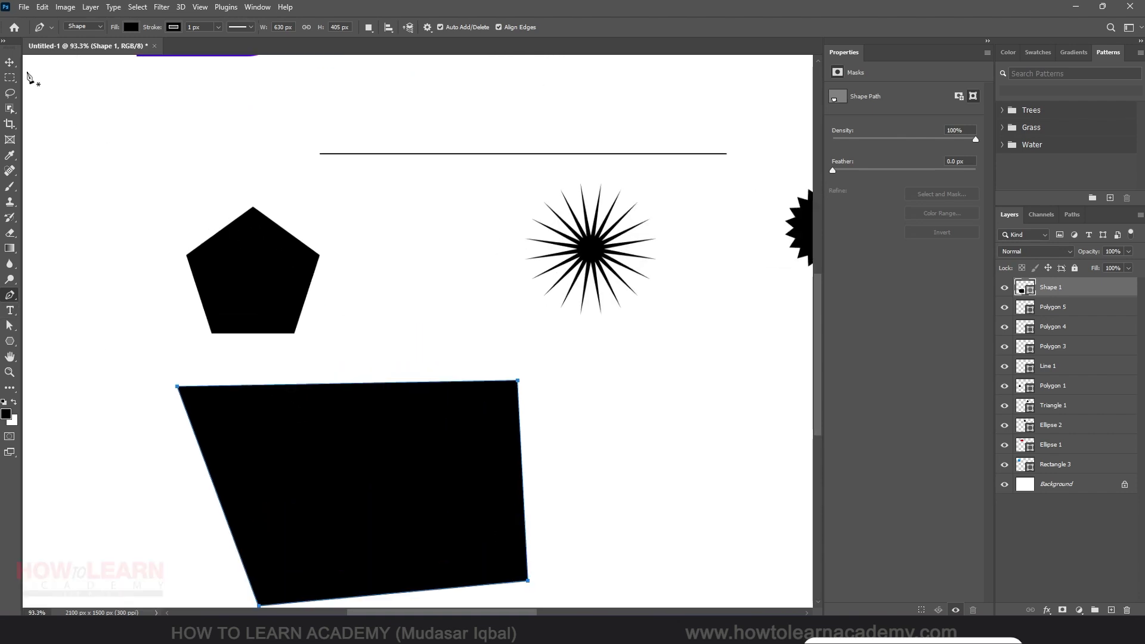
left_click(9, 62)
left_click(260, 273)
scroll(240, 234, "up", 1)
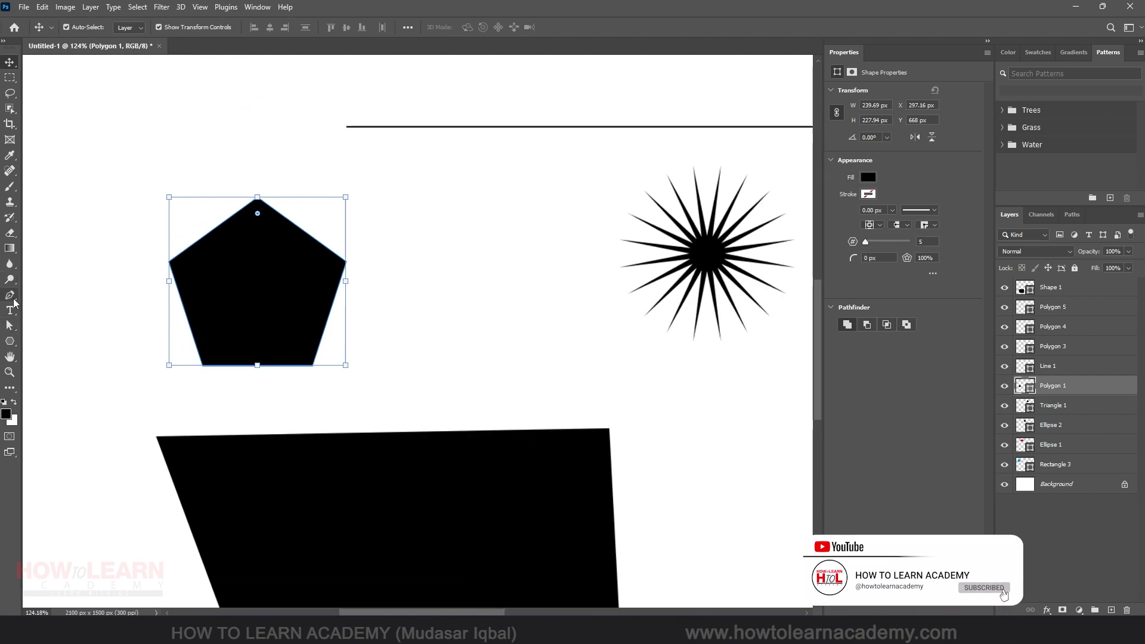
left_click(9, 295)
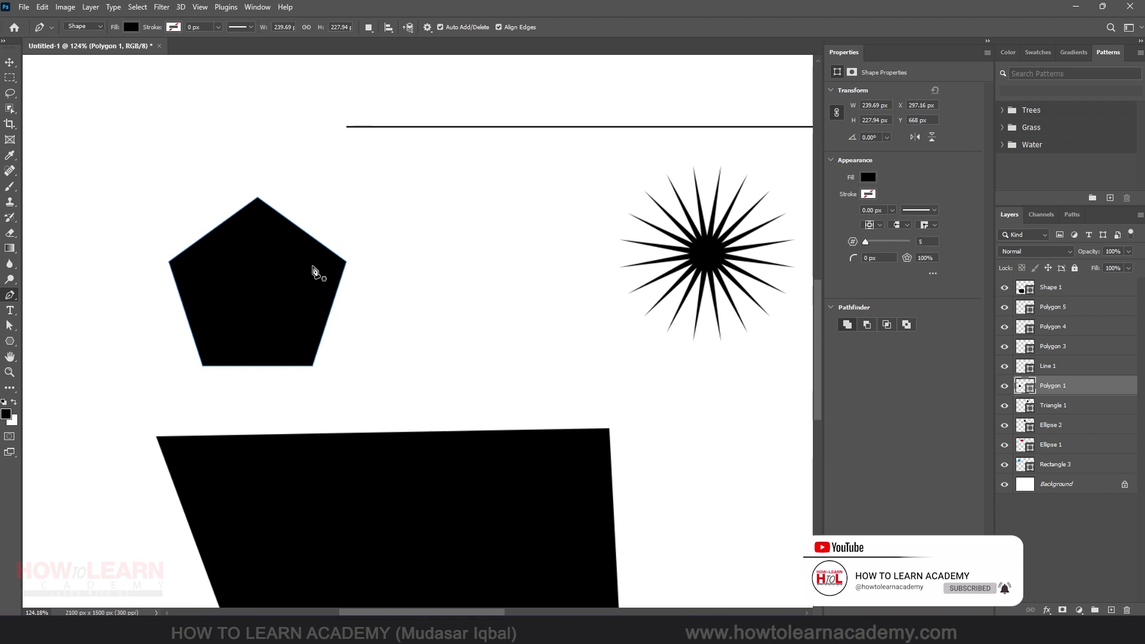
scroll(223, 294, "up", 3)
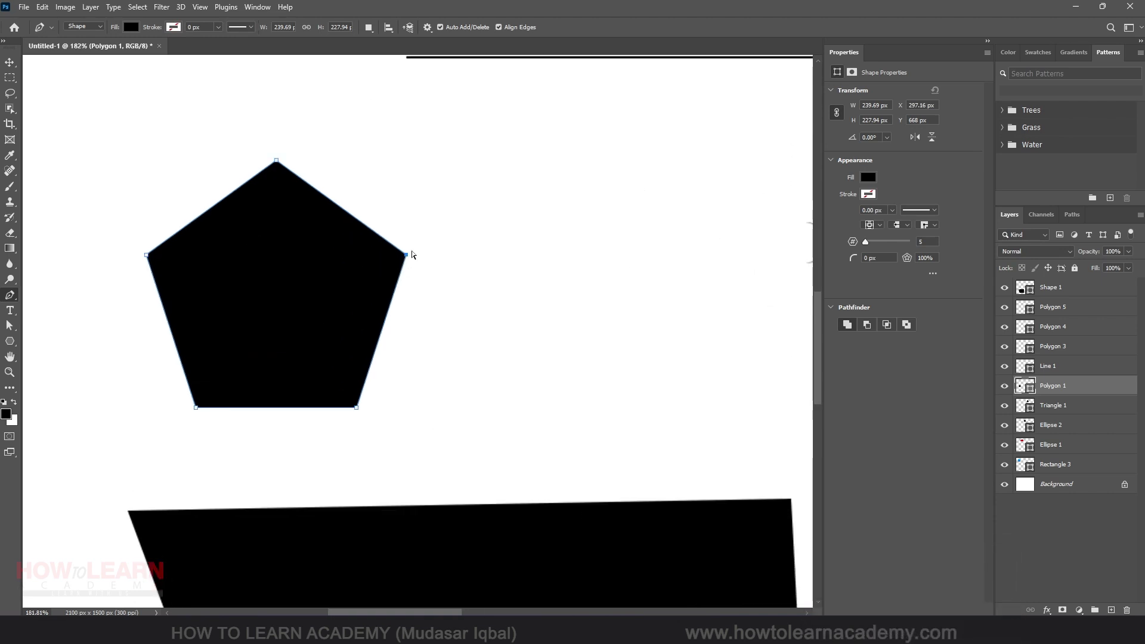
left_click_drag(409, 258, 570, 235)
left_click(535, 237)
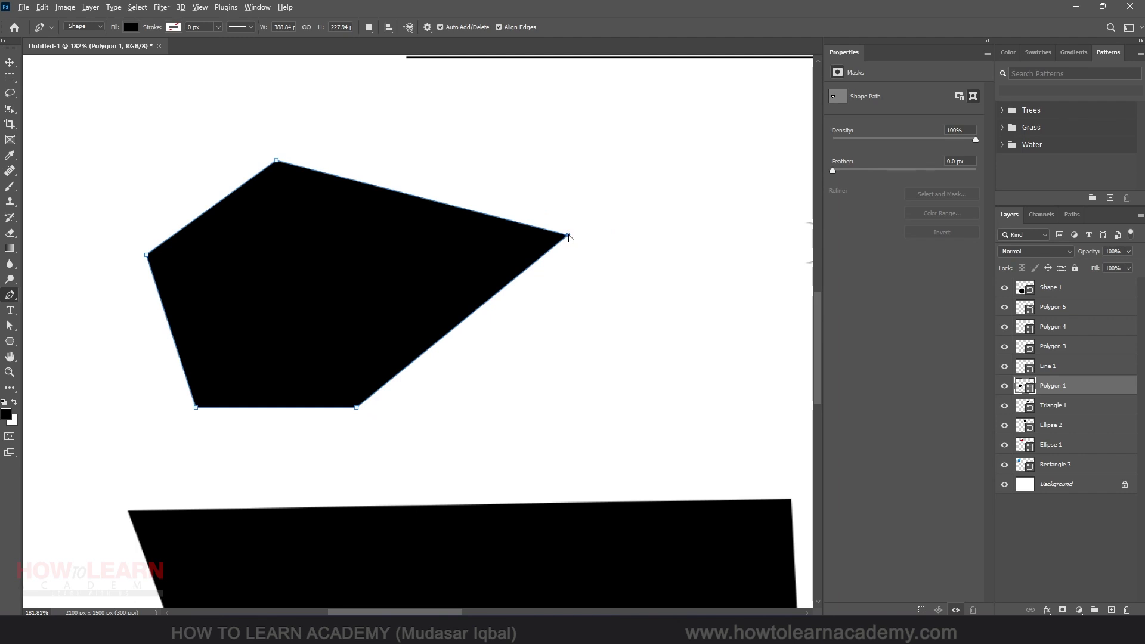
Step: Pull curve handles out of the stretched polygon's right corner point, and convert it back to a sharp corner
left_click_drag(567, 236, 673, 377)
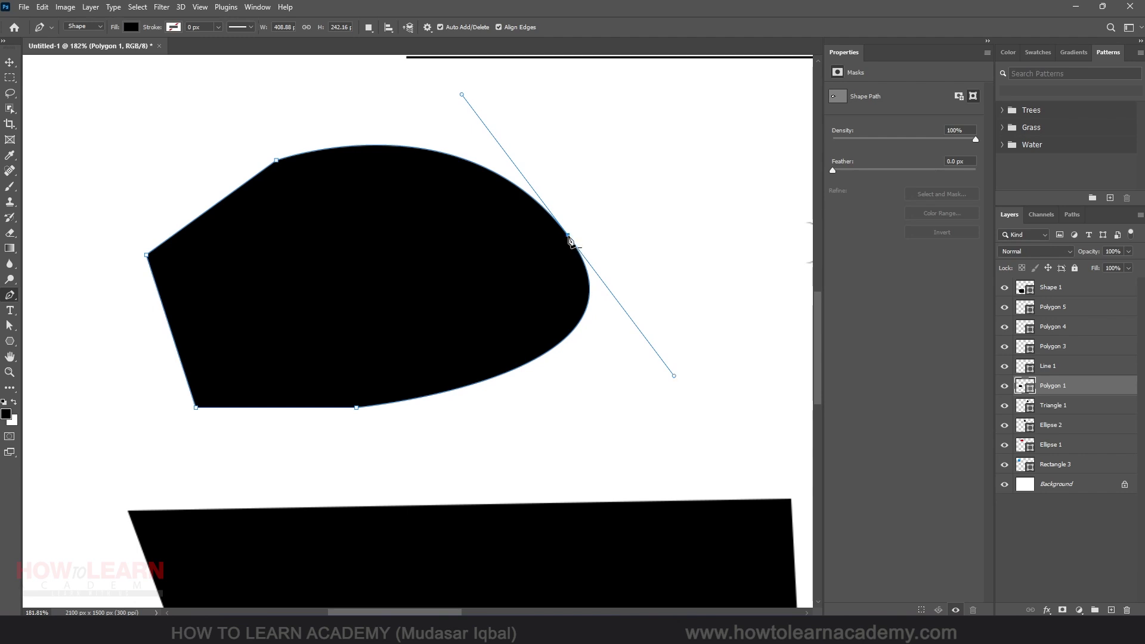
left_click(568, 236, "alt")
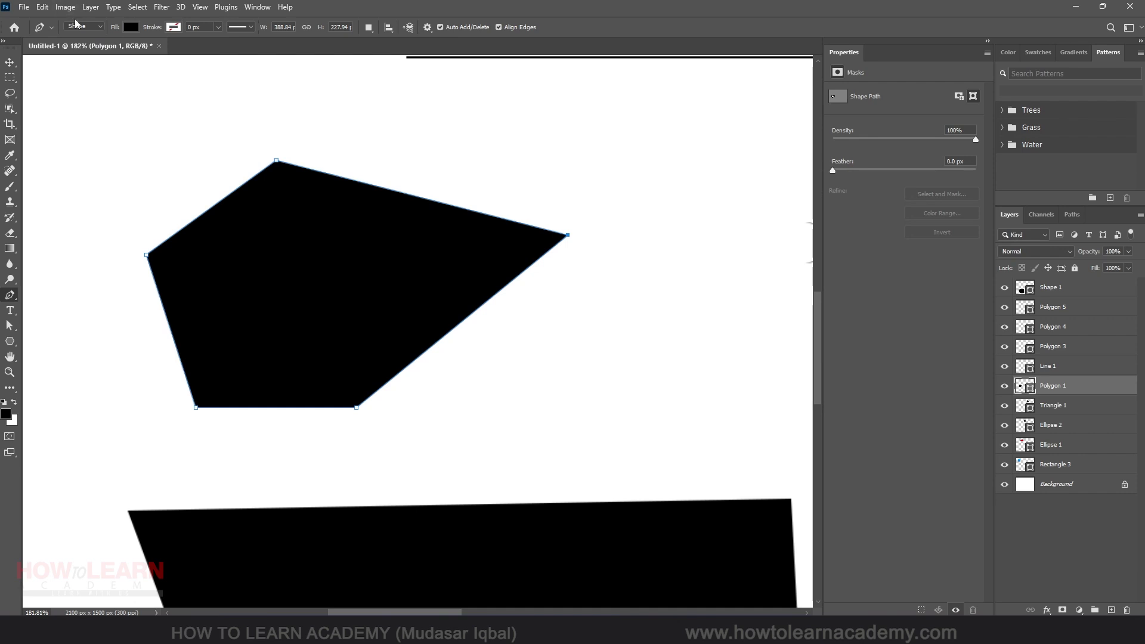
Step: Switch the Pen tool to Path mode and deselect all layers
left_click(91, 29)
left_click(77, 46)
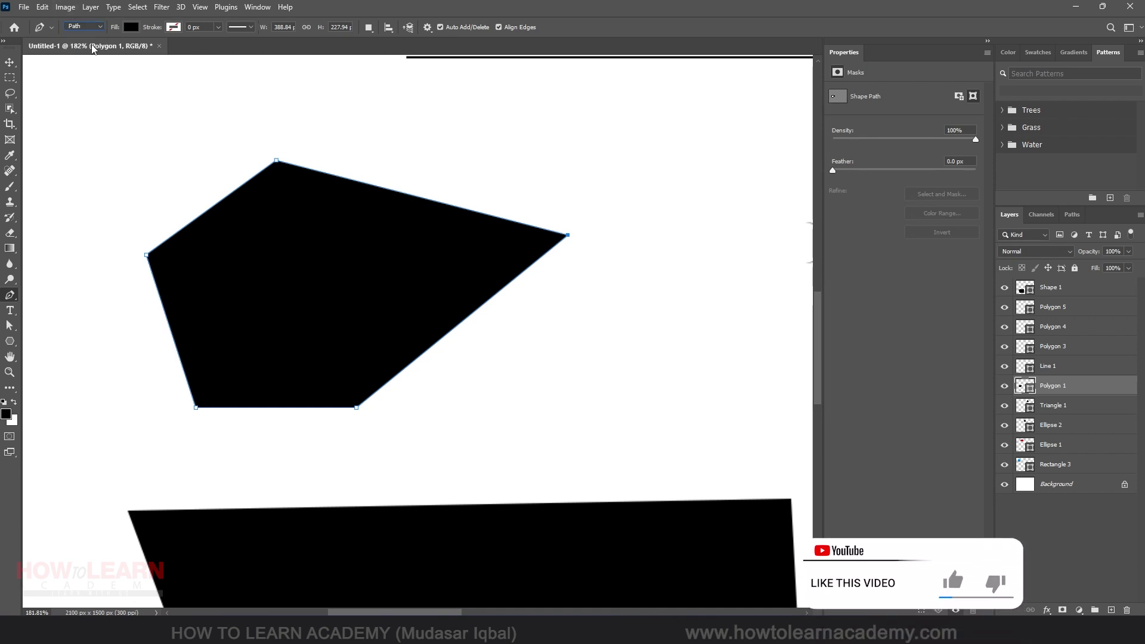
left_click(9, 62)
scroll(327, 225, "down", 5)
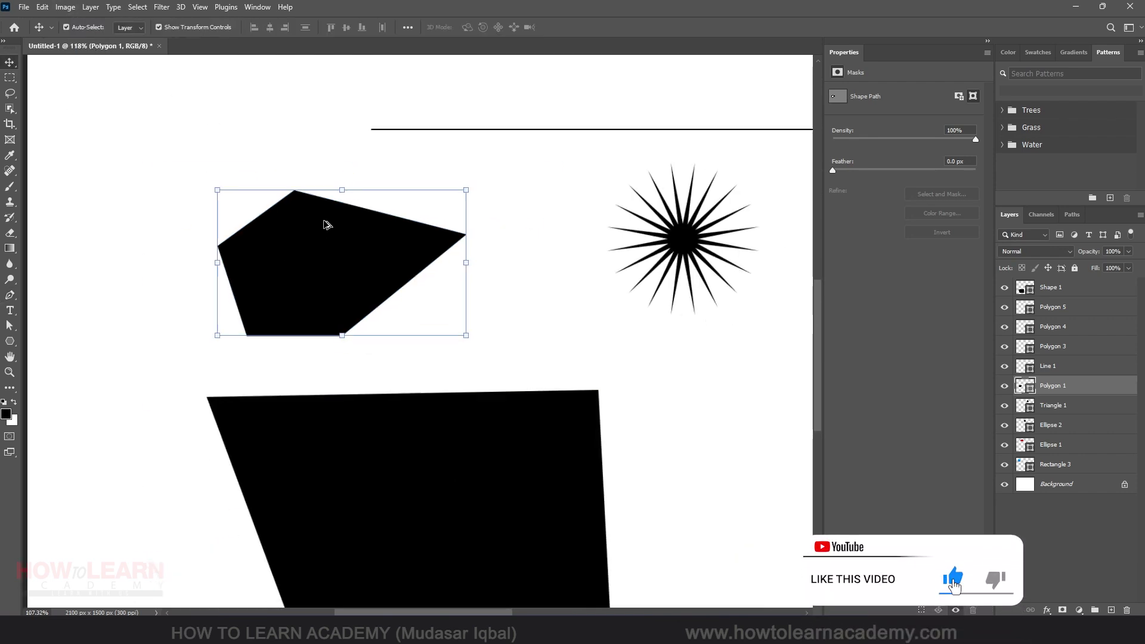
scroll(291, 198, "down", 3)
scroll(659, 317, "up", 4)
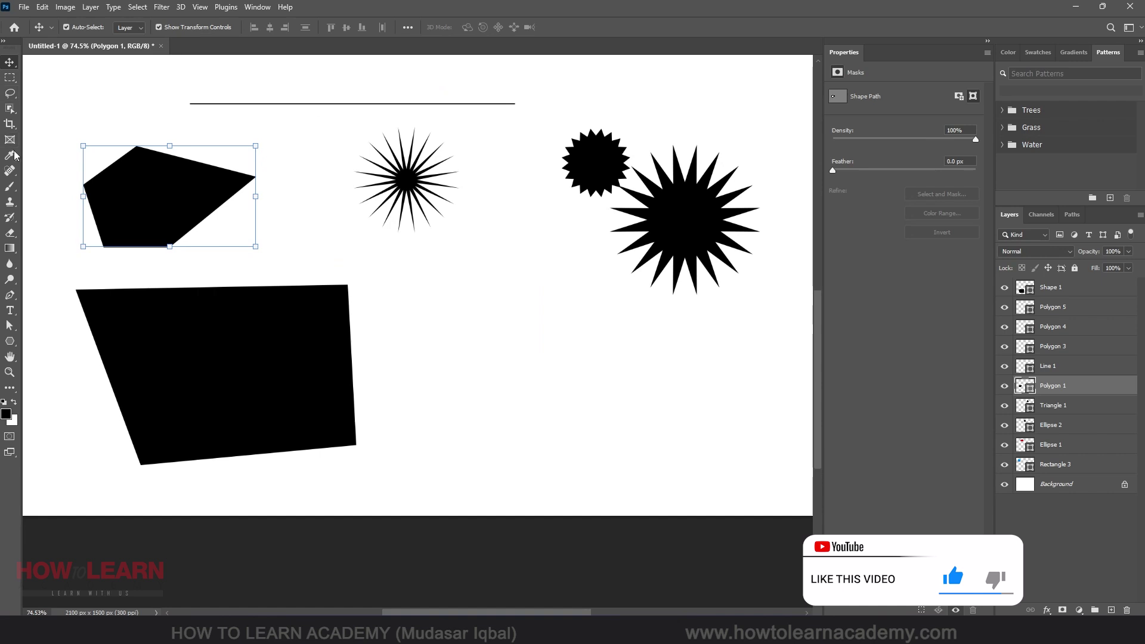
left_click(10, 294)
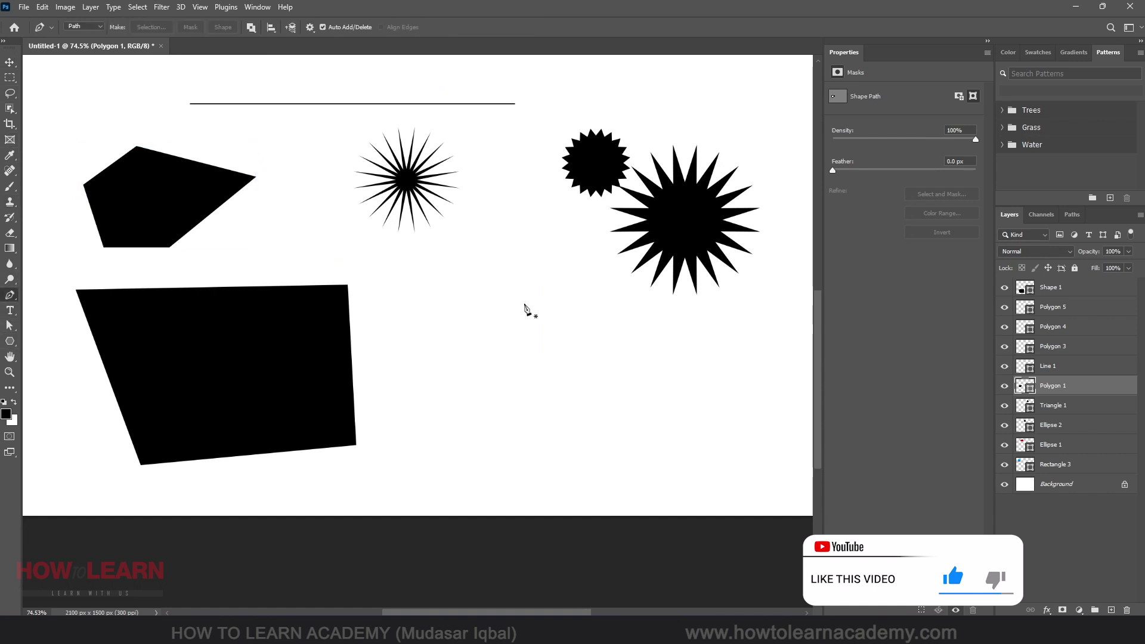
left_click(1044, 559)
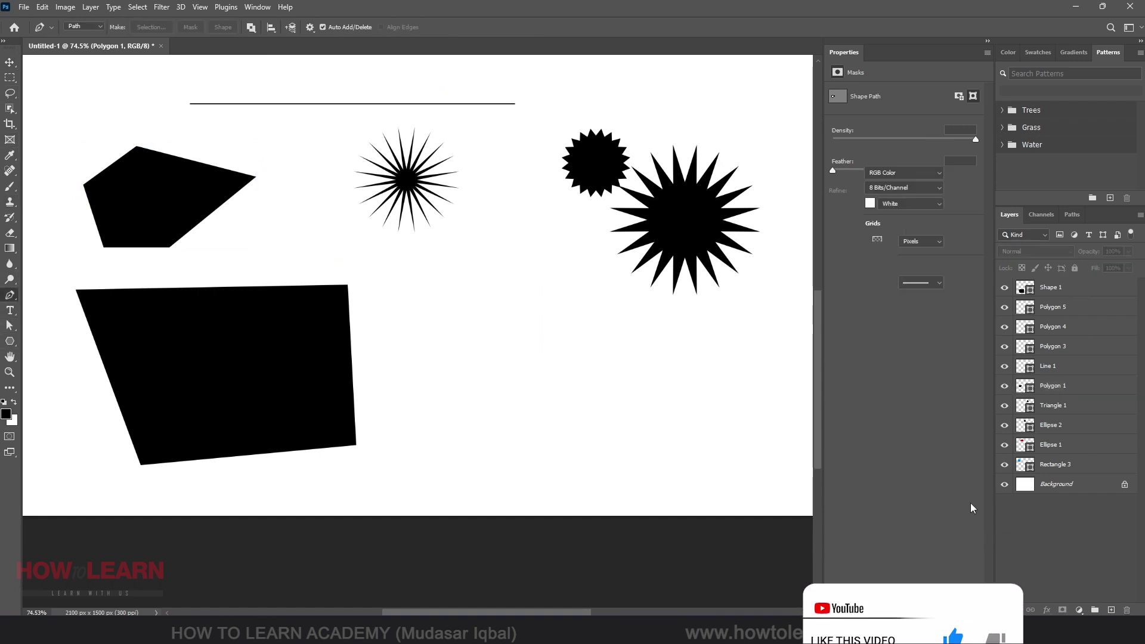
Step: Draw a closed four-sided path to the right of the large black quadrilateral and turn it into a shape
left_click(433, 296)
left_click(610, 312)
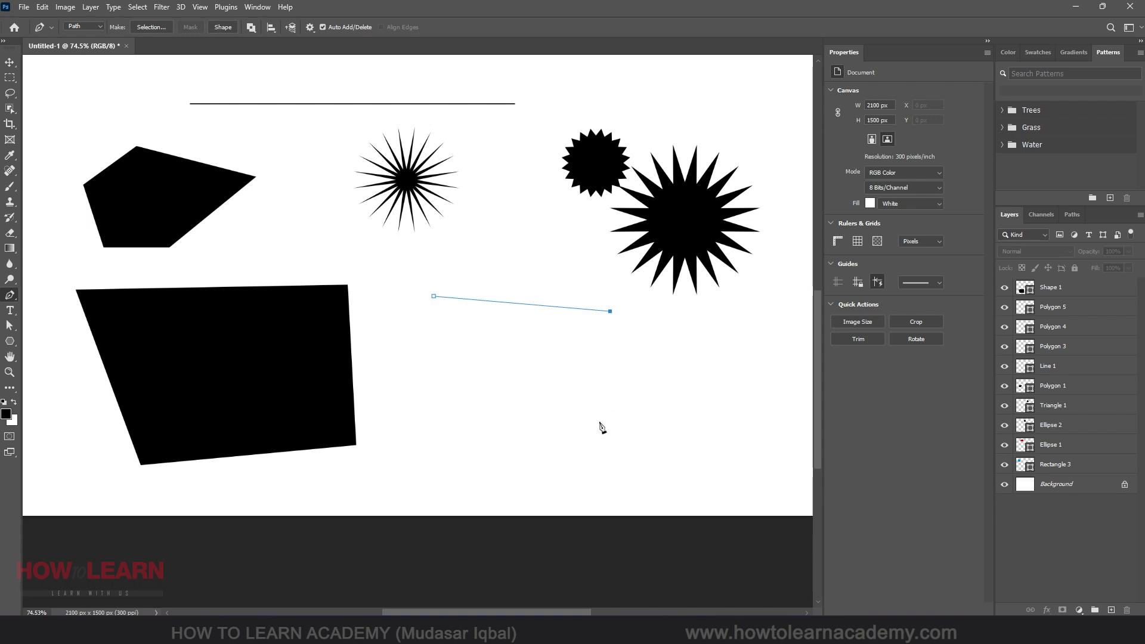
left_click(599, 422)
left_click(455, 439)
left_click(434, 297)
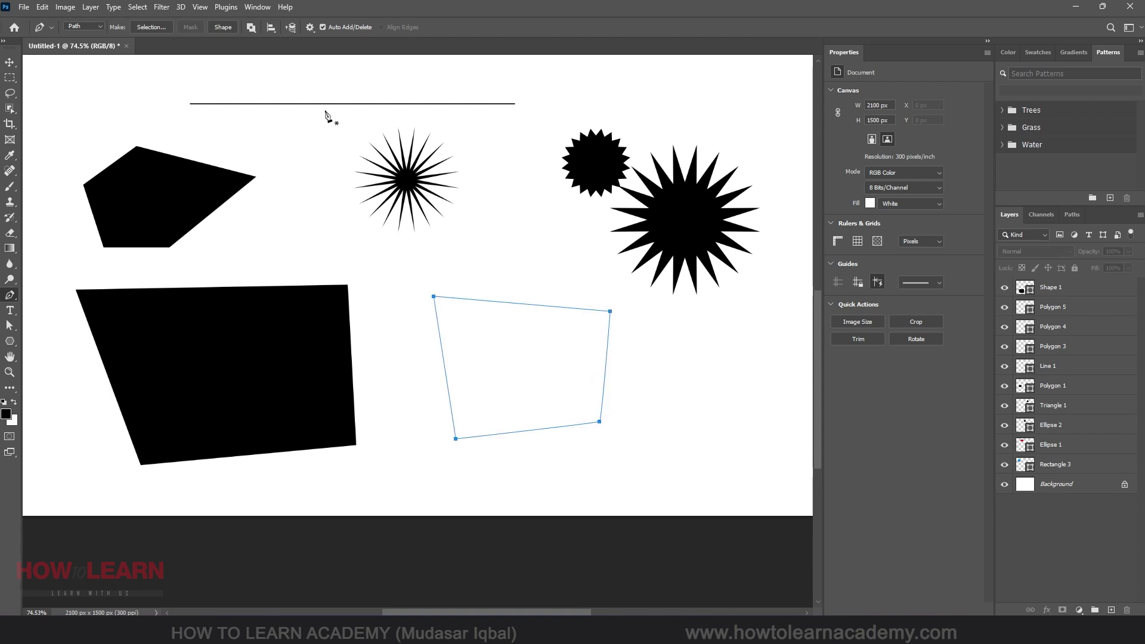
left_click(223, 27)
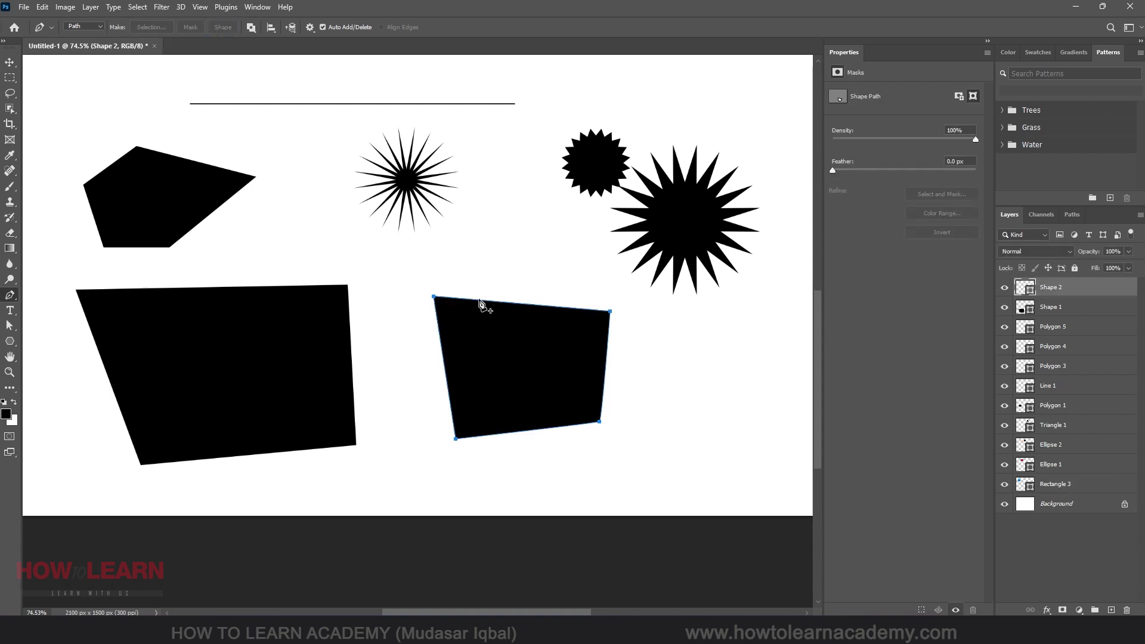